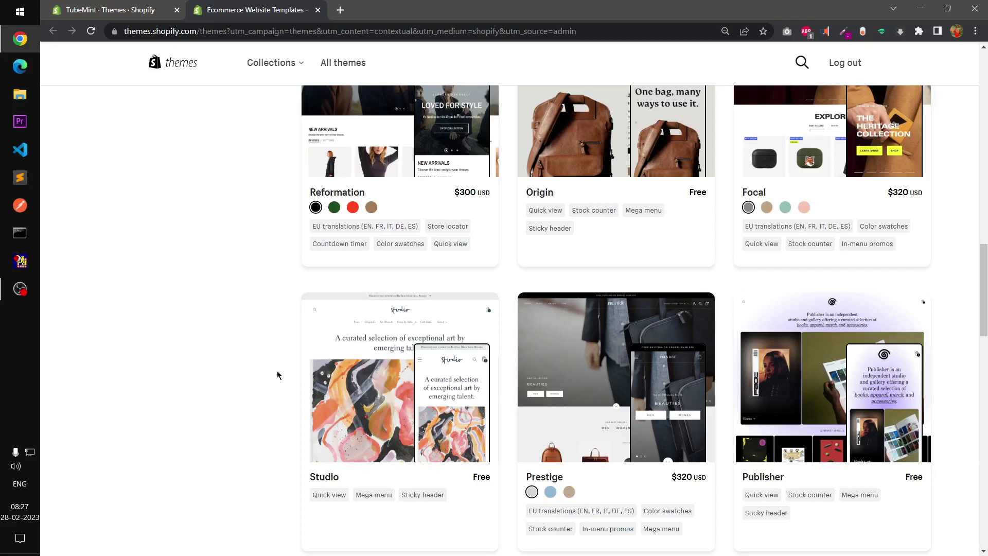
- Open the Focal theme's details page and its Carbon-style demo store preview
scroll(297, 374, "up", 15)
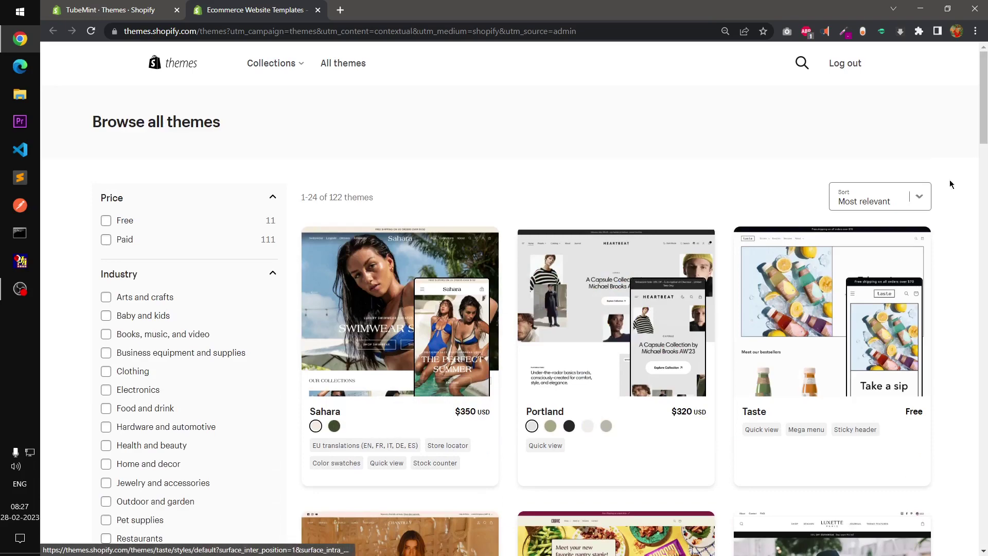
left_click_drag(981, 117, 980, 201)
scroll(761, 304, "down", 12)
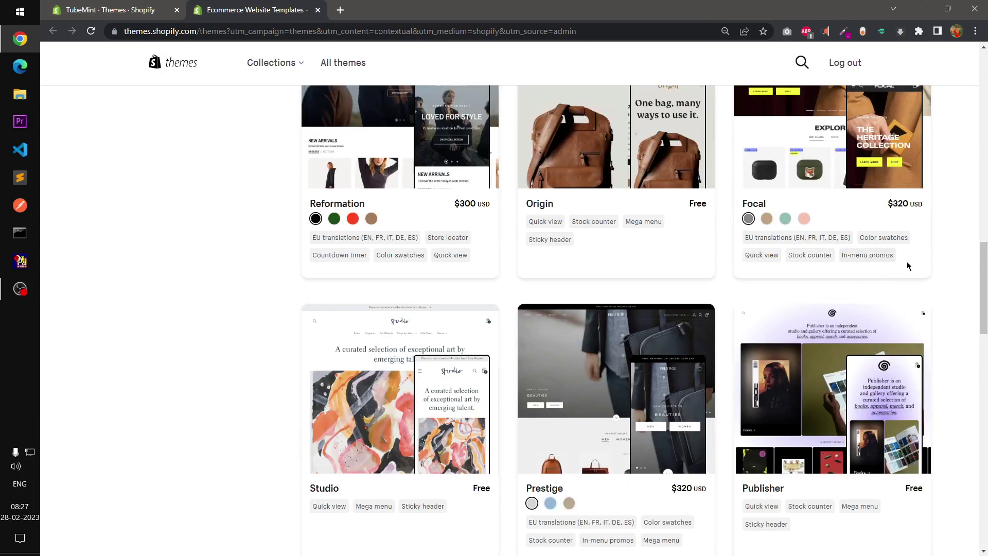
scroll(819, 284, "up", 1)
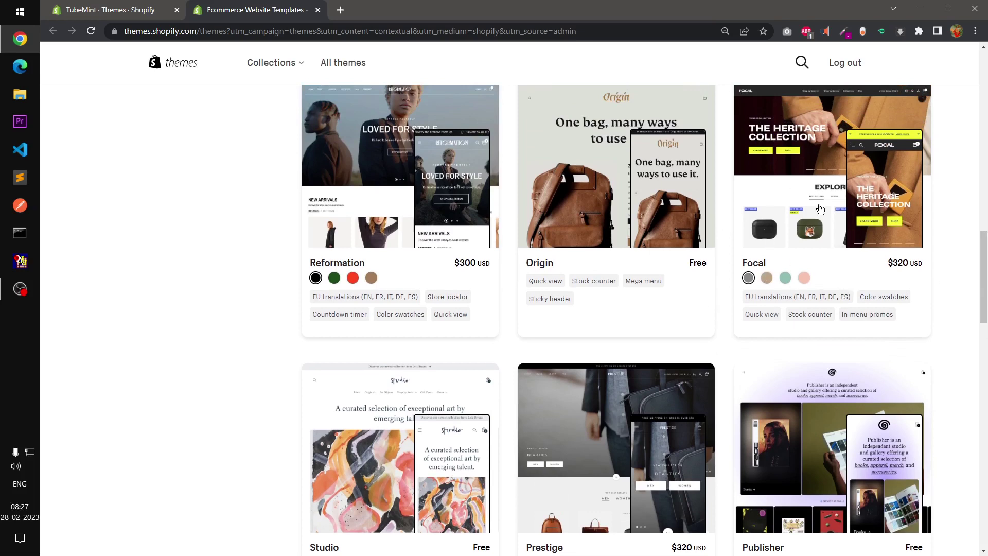
left_click(793, 249)
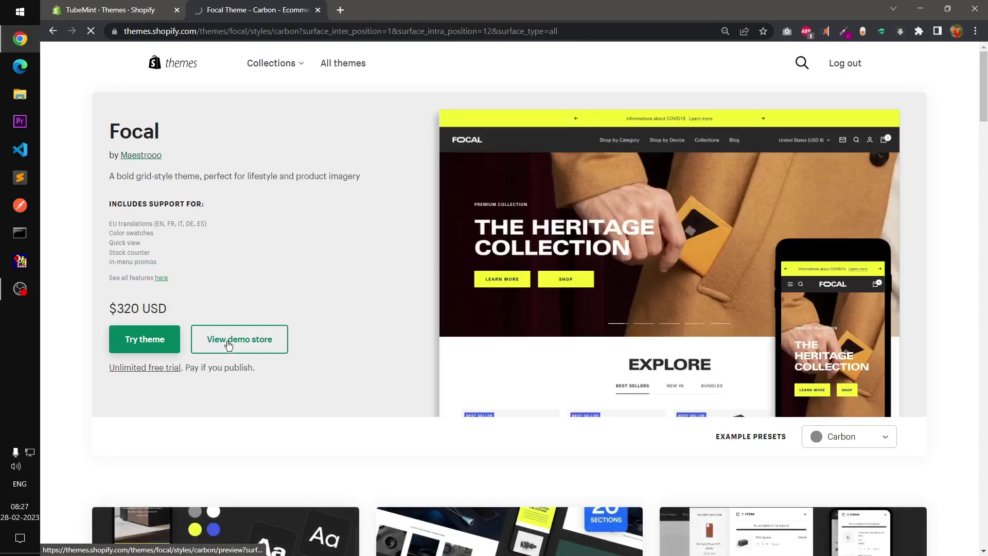
left_click(228, 343)
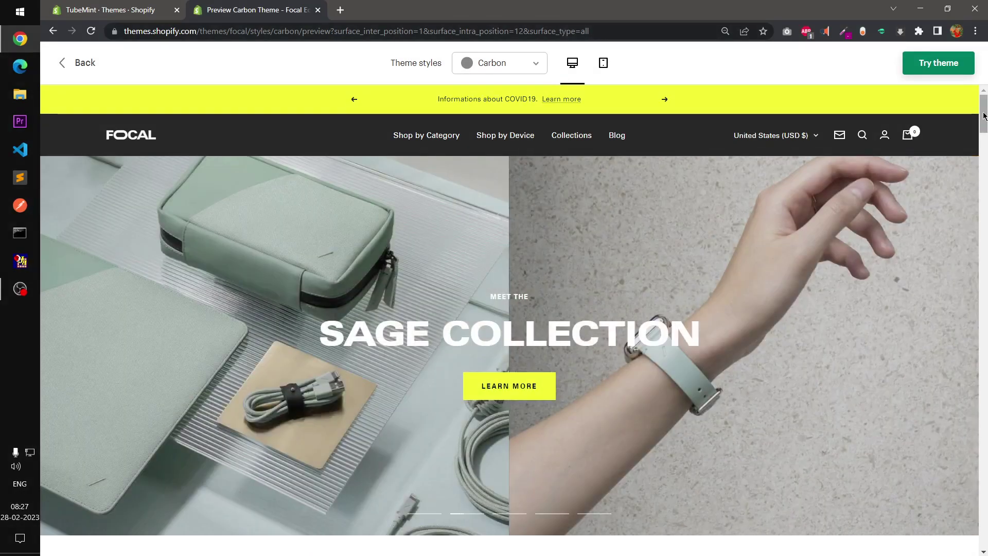
mouse_move(982, 116)
left_mouse_down()
mouse_move(983, 530)
mouse_move(983, 114)
left_mouse_up()
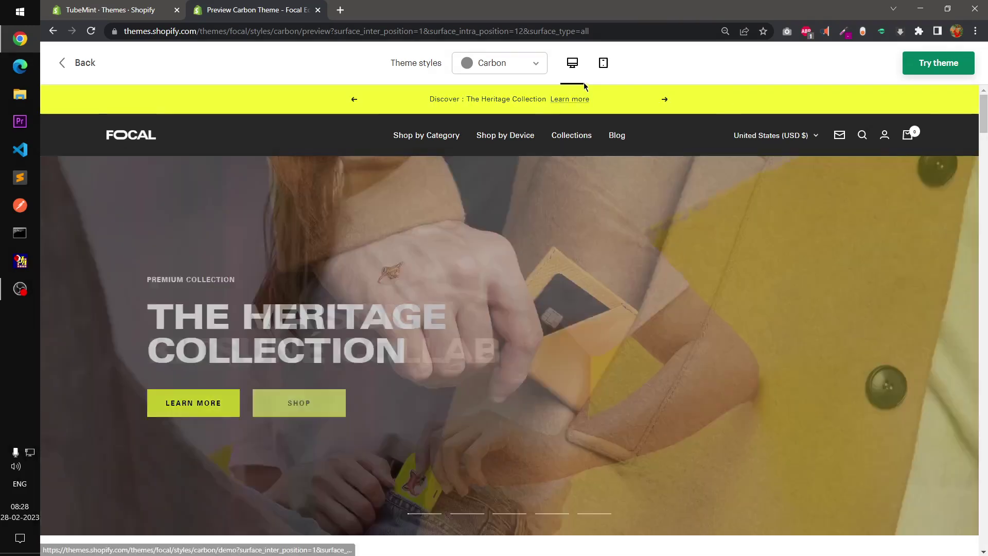
- Preview Focal in mobile layout, view the theme style presets, then return to desktop layout
left_click(603, 63)
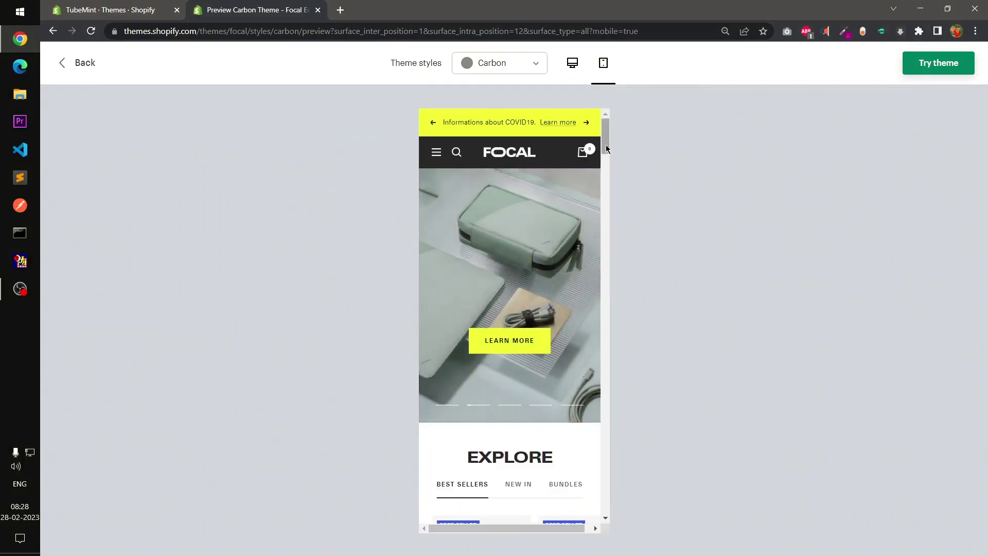
left_click_drag(606, 149, 591, 90)
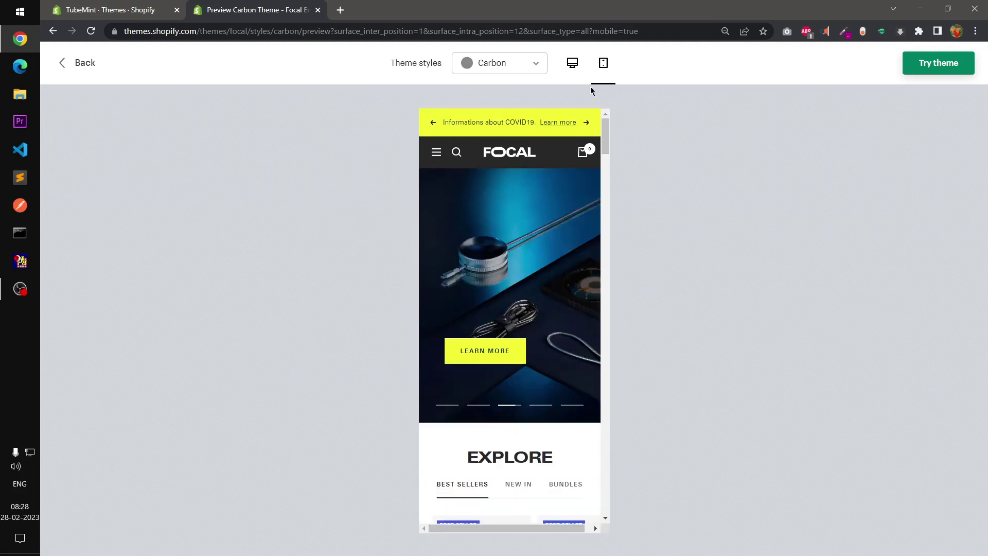
left_click(516, 64)
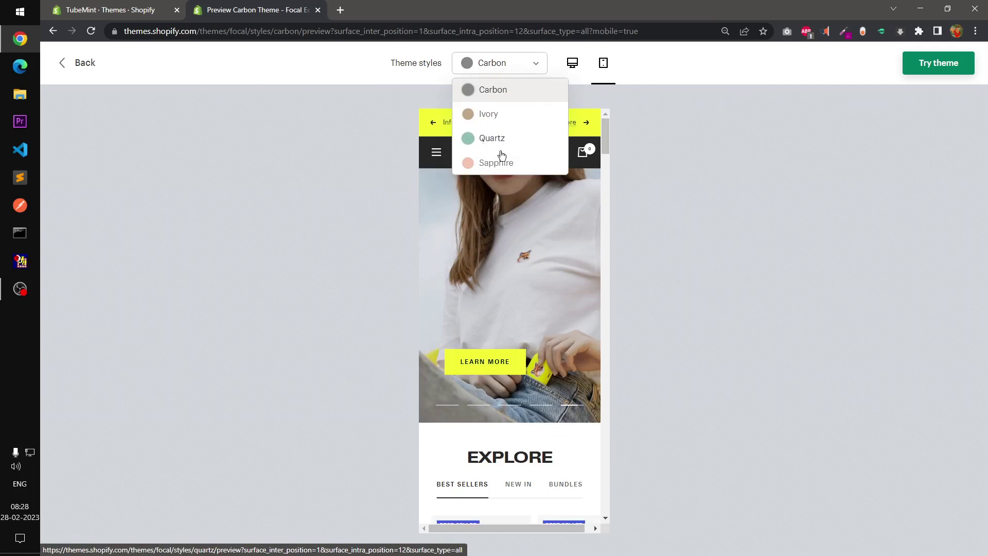
left_click(735, 215)
left_click(573, 63)
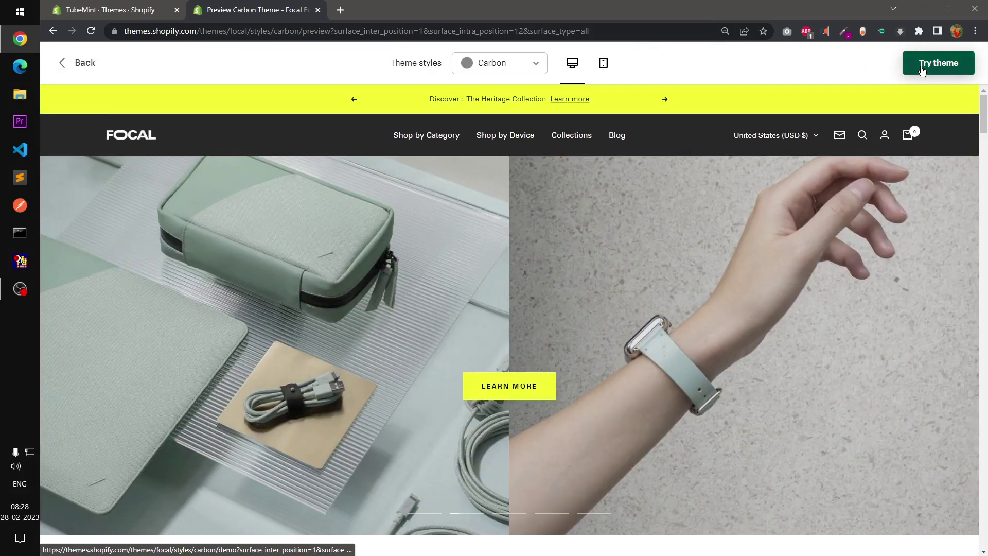
- Start a trial of the Focal theme on the store
left_click(922, 71)
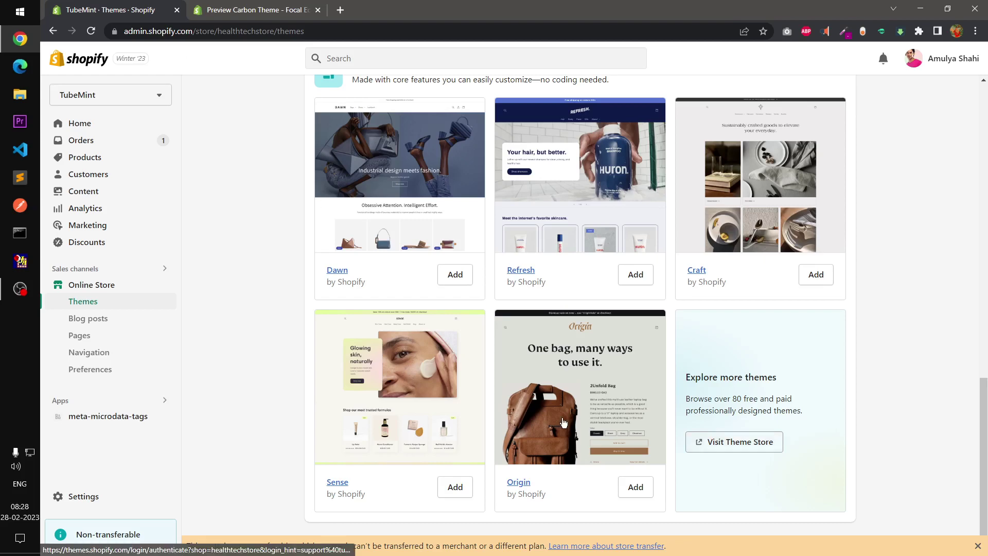
scroll(789, 403, "up", 8)
scroll(789, 403, "up", 8)
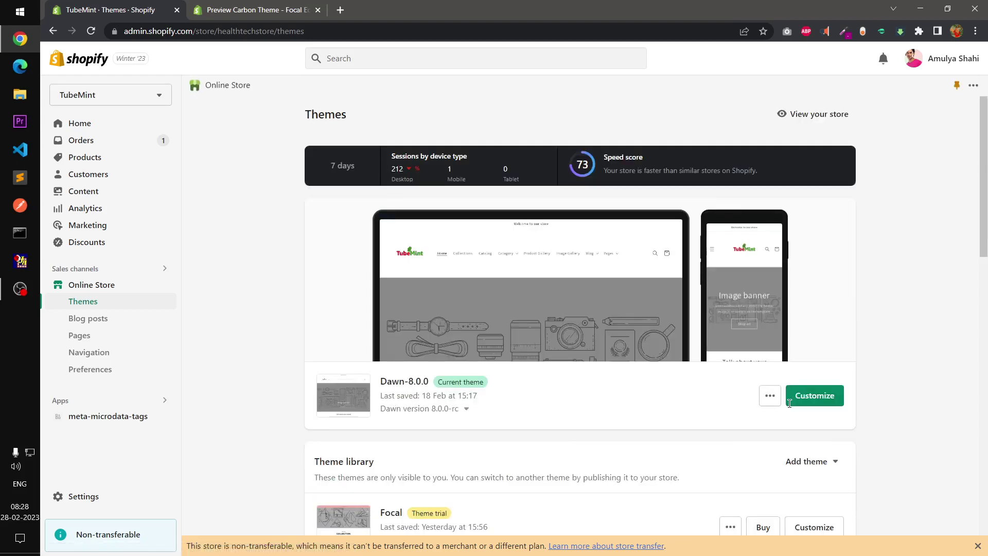
scroll(856, 503, "down", 3)
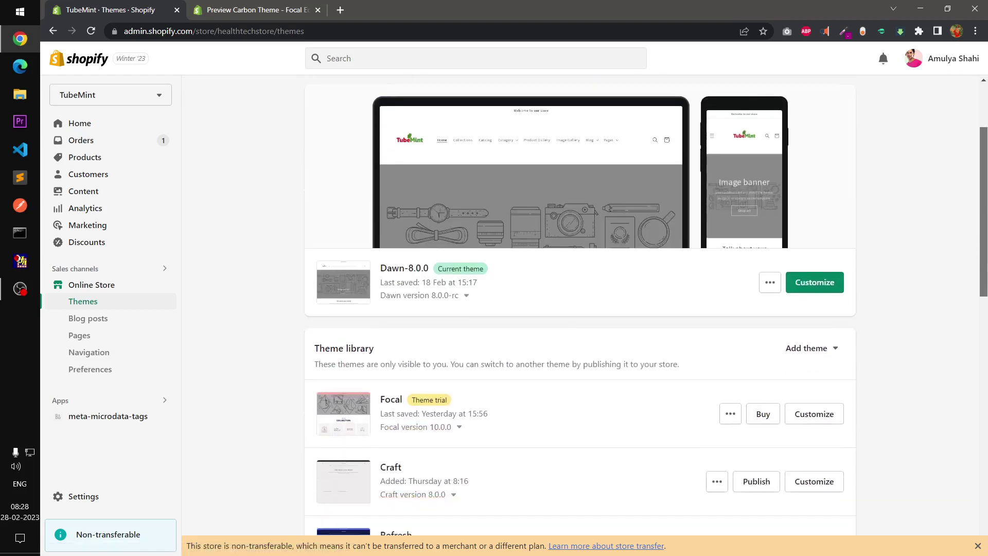
- Back in the Focal preview, quick view the Maison Kitsuné AirPods case among the best sellers
left_click(259, 4)
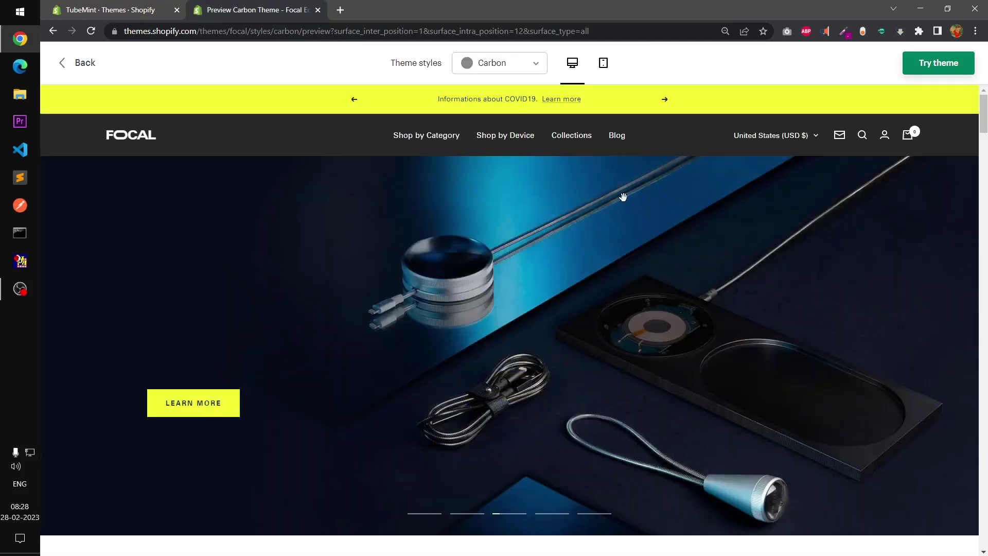
scroll(687, 263, "down", 8)
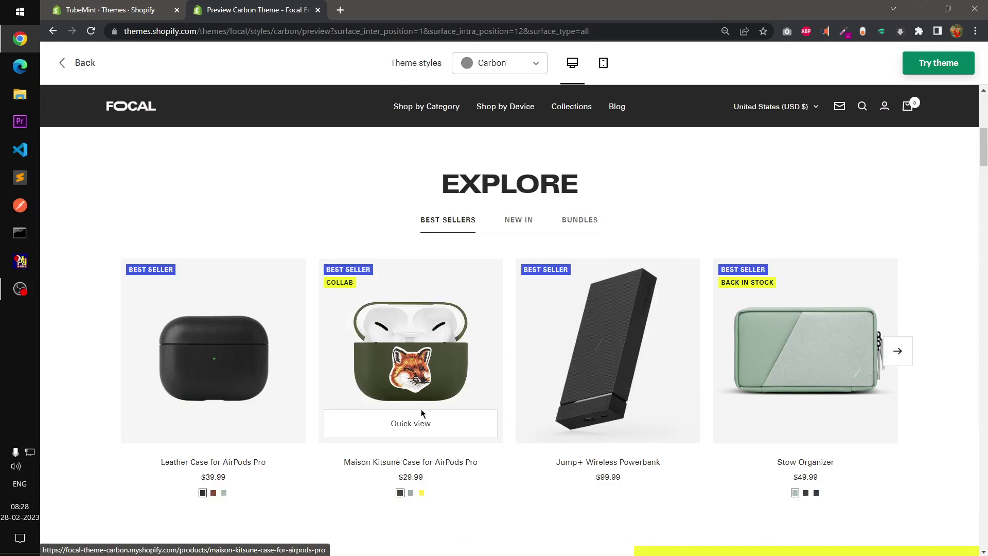
left_click(412, 427)
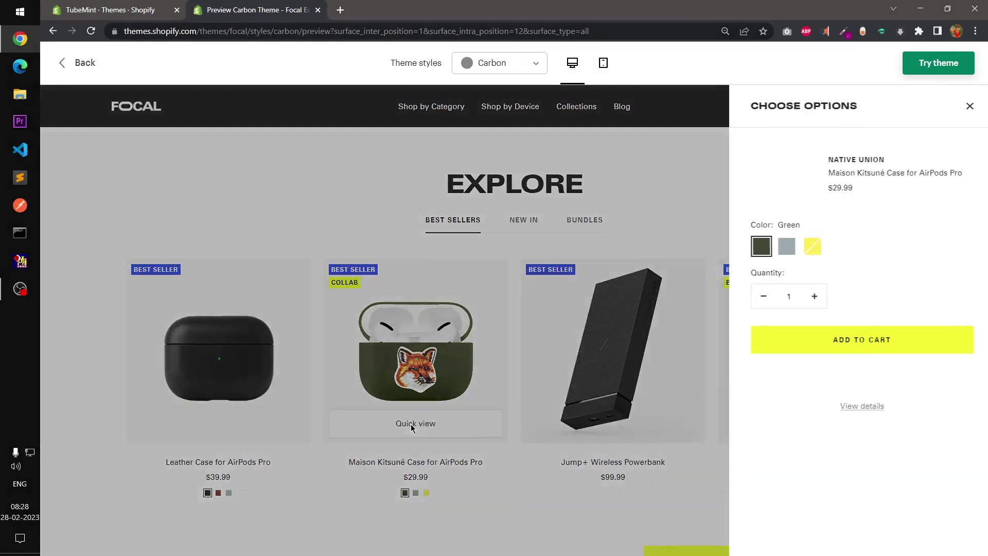
left_click(956, 113)
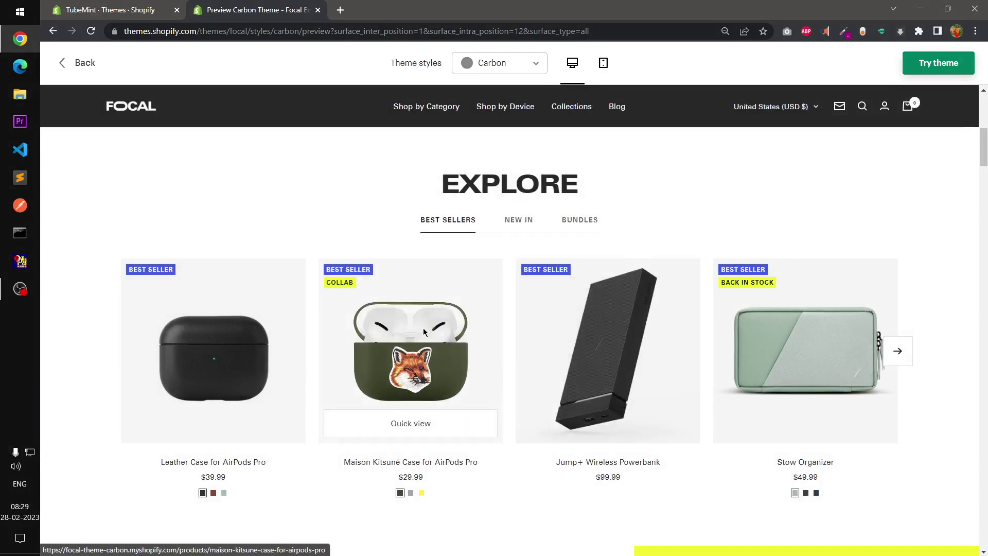
- Open the Maison Kitsuné Case for AirPods Pro product page and quick view the Clic View iPhone case
left_click(423, 331)
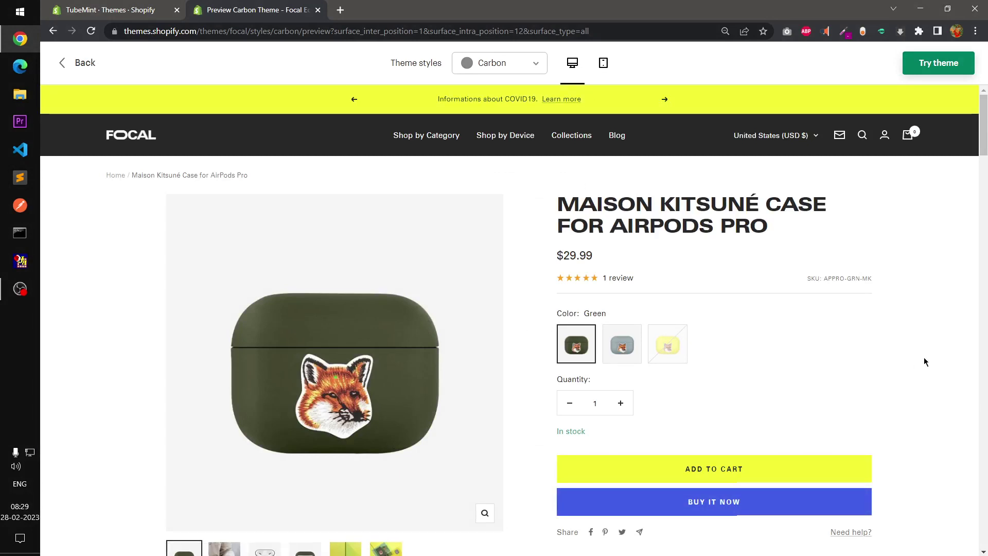
left_click_drag(984, 142, 985, 196)
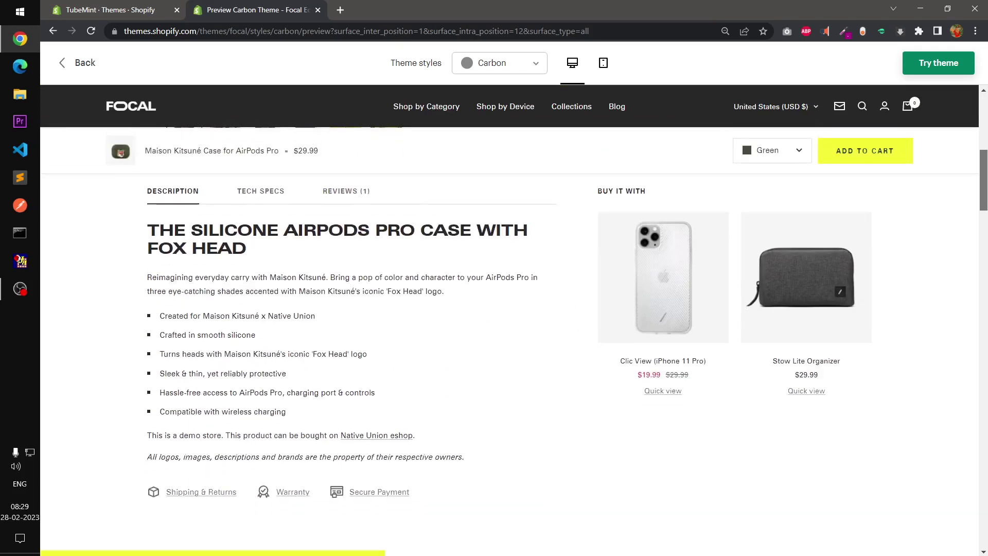
scroll(510, 342, "up", 1)
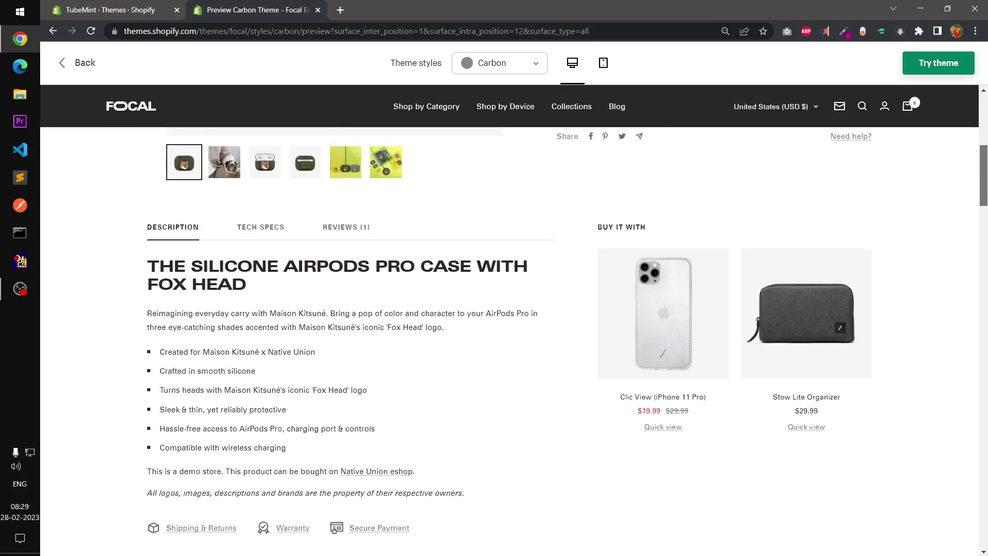
left_click(664, 427)
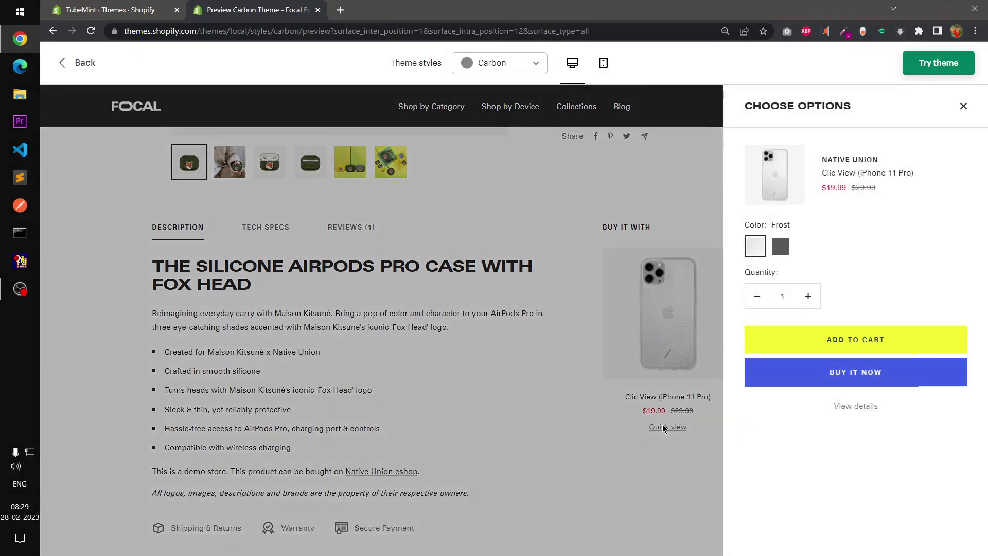
left_click(964, 108)
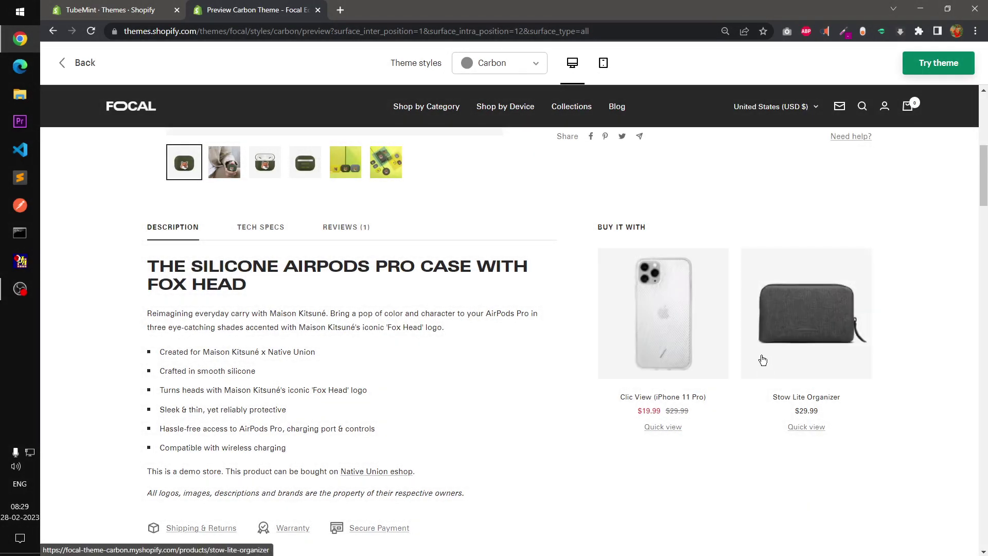
scroll(763, 360, "up", 8)
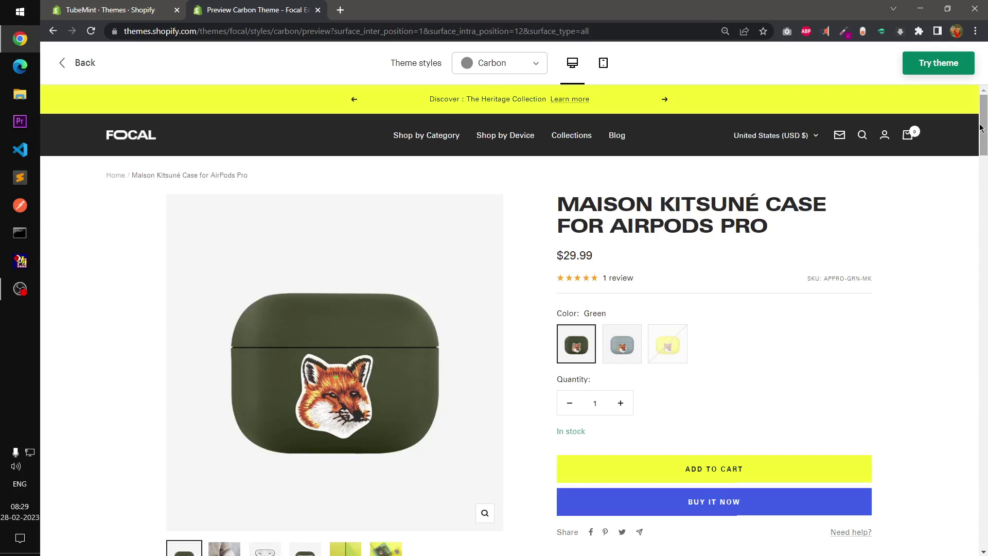
- Open the Sleeves collection from the Shop by Category mega menu and scroll its listings
left_click_drag(984, 128, 985, 98)
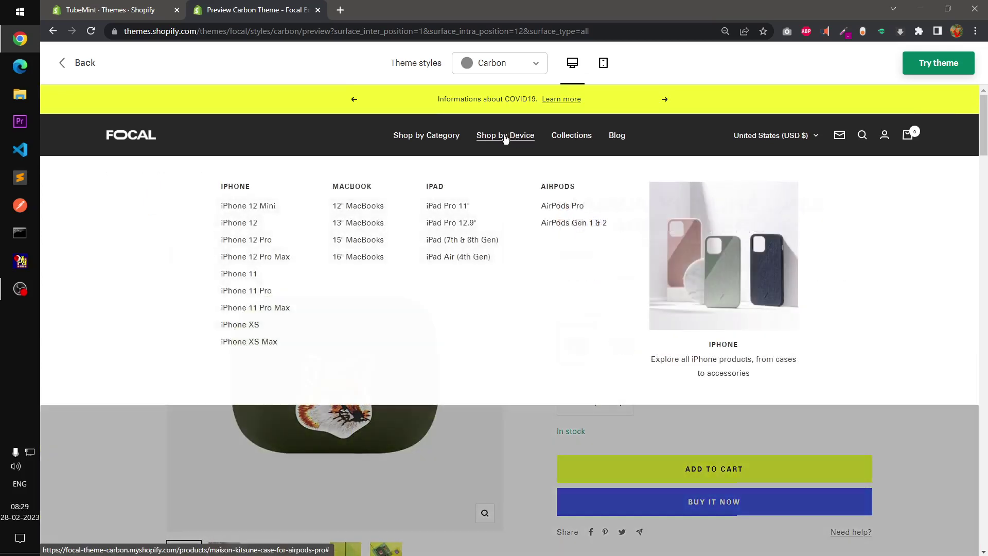
mouse_move(408, 137)
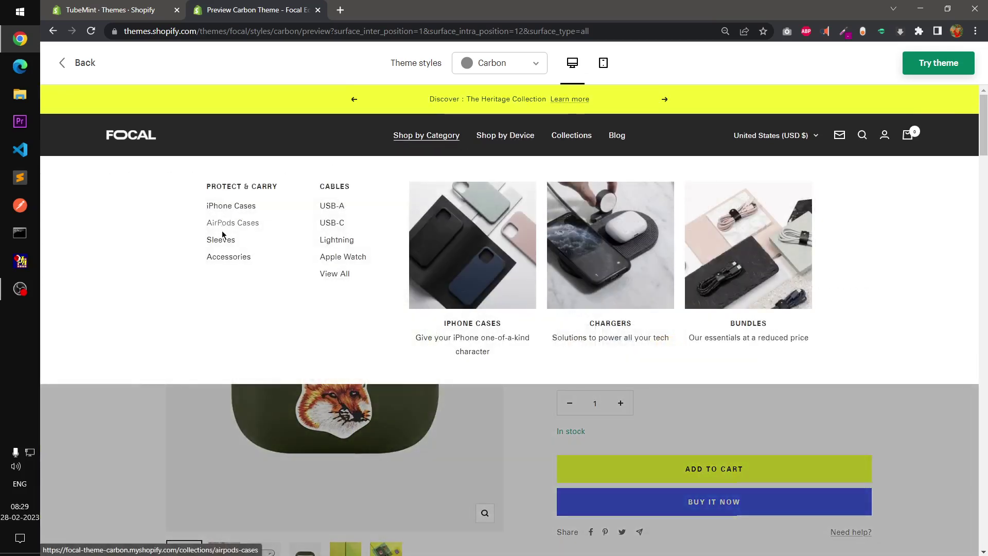
left_click(221, 240)
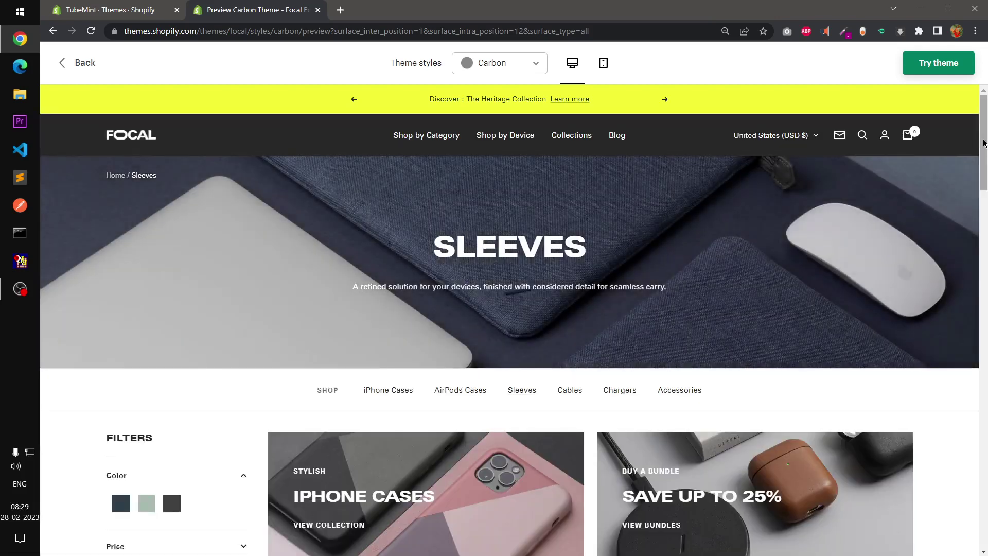
left_click_drag(983, 146, 281, 8)
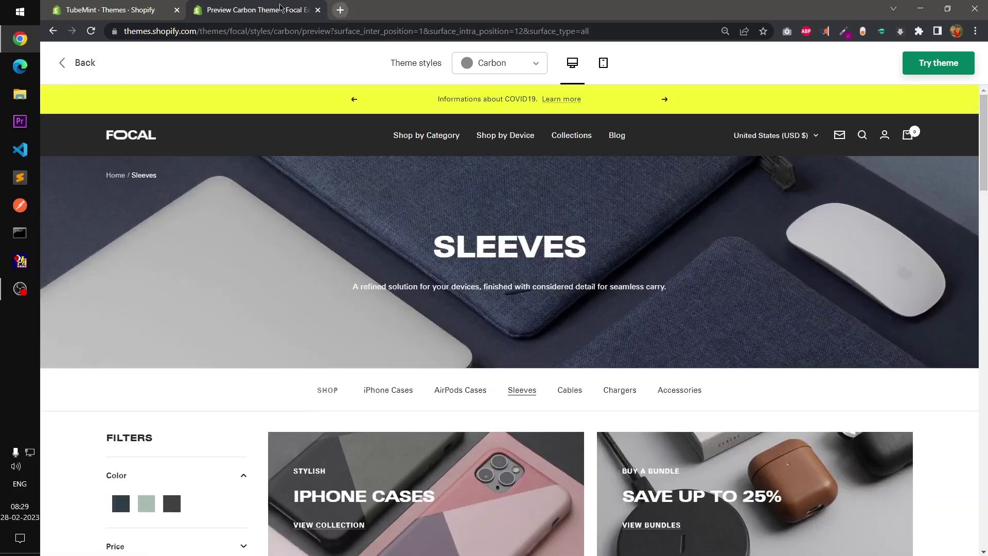
- Open Focal in the theme editor and browse the Add section picker's theme and app sections
left_click(136, 6)
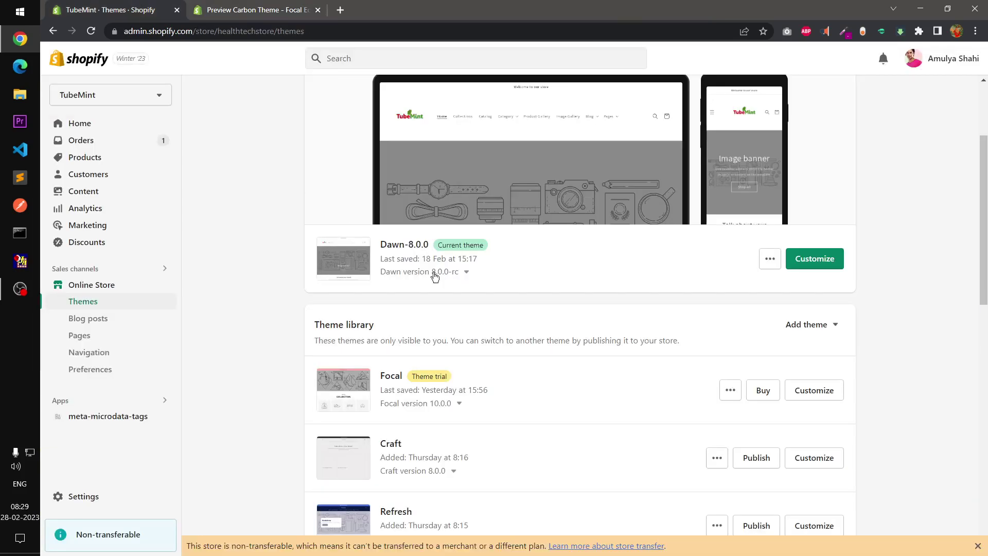
left_click(812, 394)
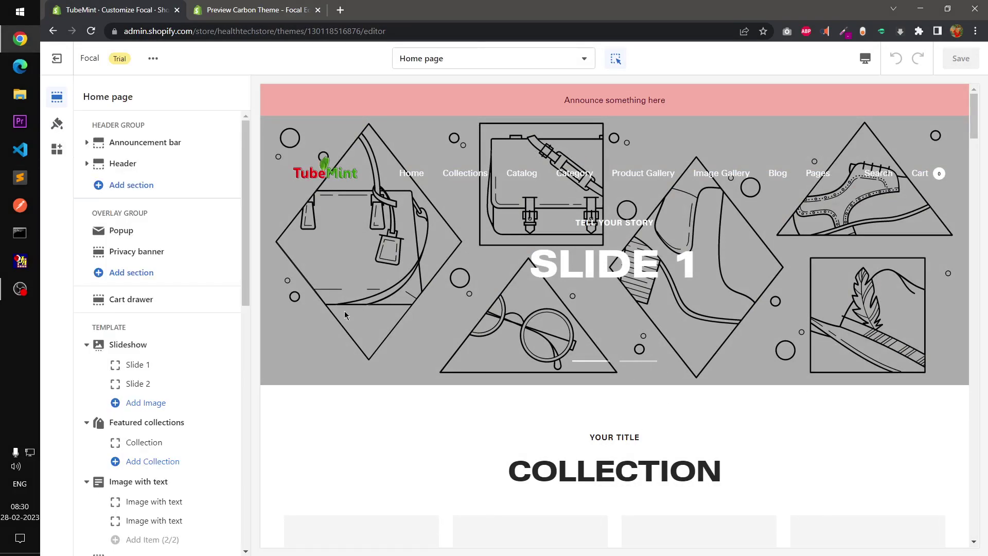
left_click_drag(246, 278, 250, 228)
left_click_drag(250, 177, 234, 547)
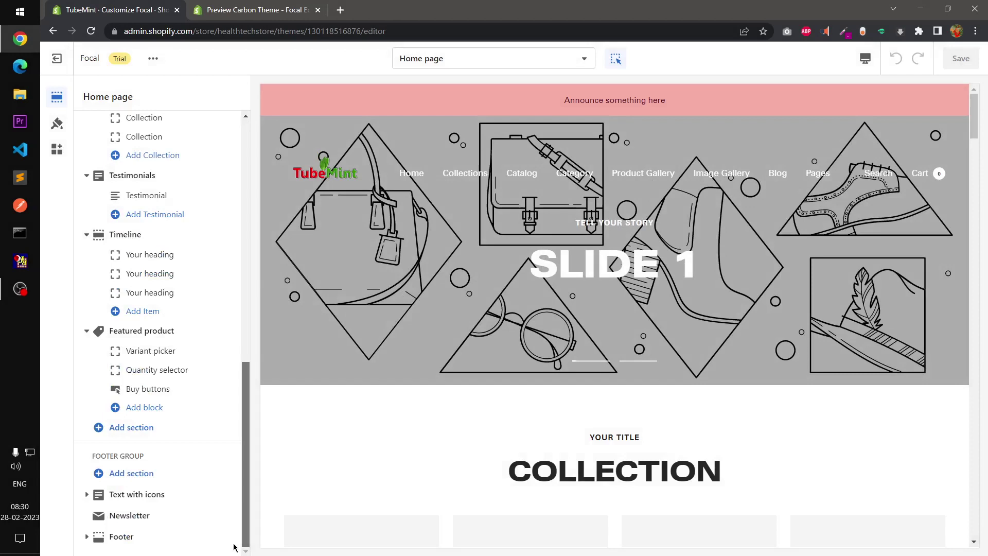
left_click(131, 428)
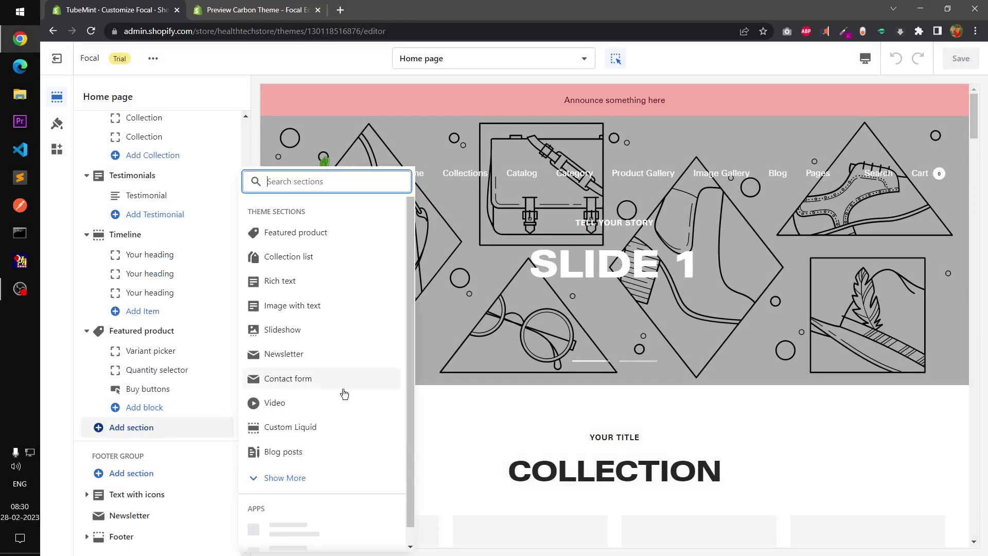
left_click_drag(412, 259, 399, 436)
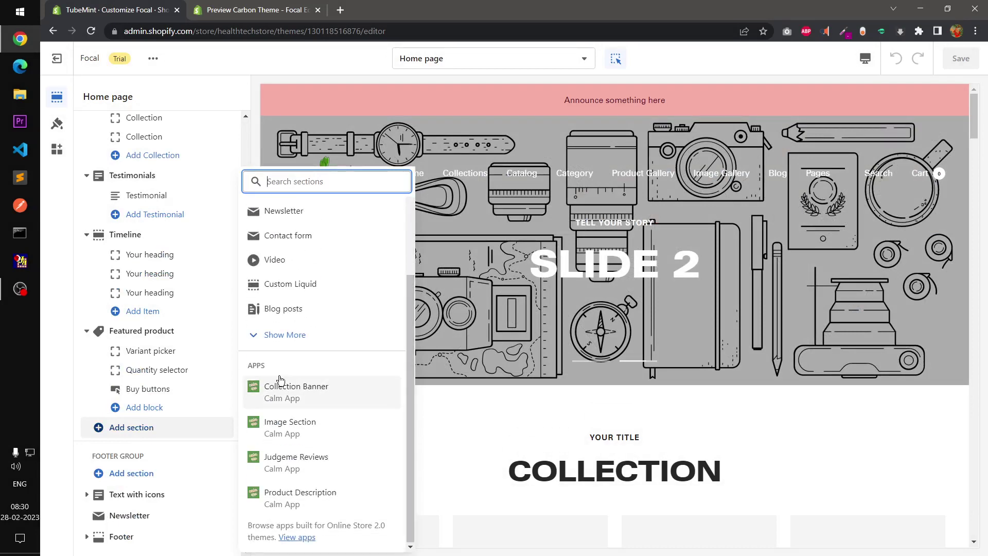
- Look through the Theme settings and App embeds panels, then return to the Home page sections
left_click(57, 123)
left_click(57, 151)
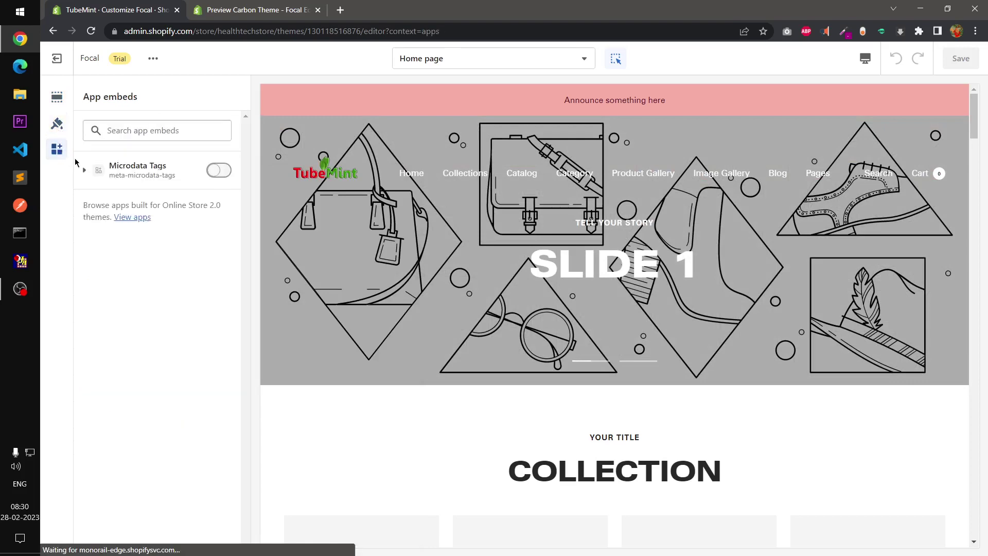
left_click(57, 96)
left_click(55, 126)
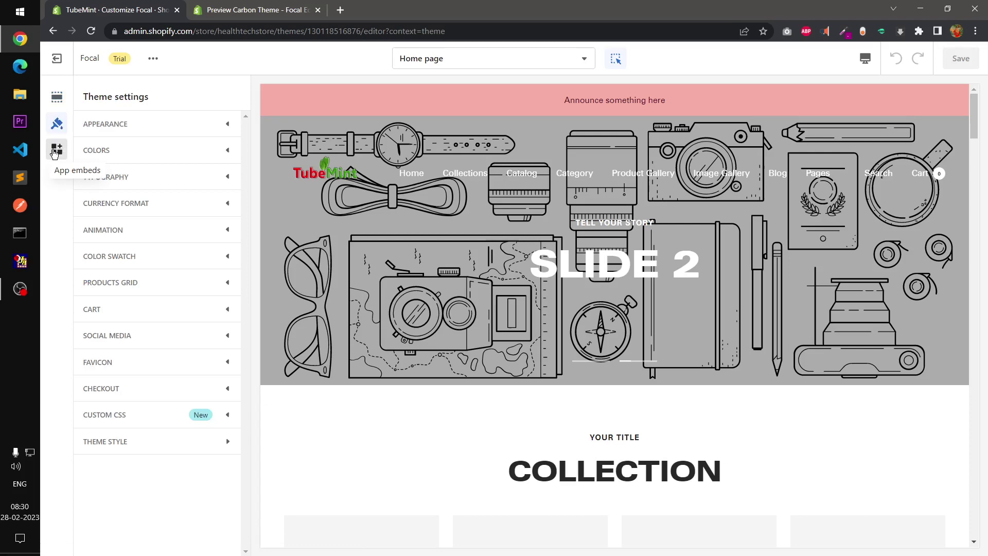
left_click(55, 149)
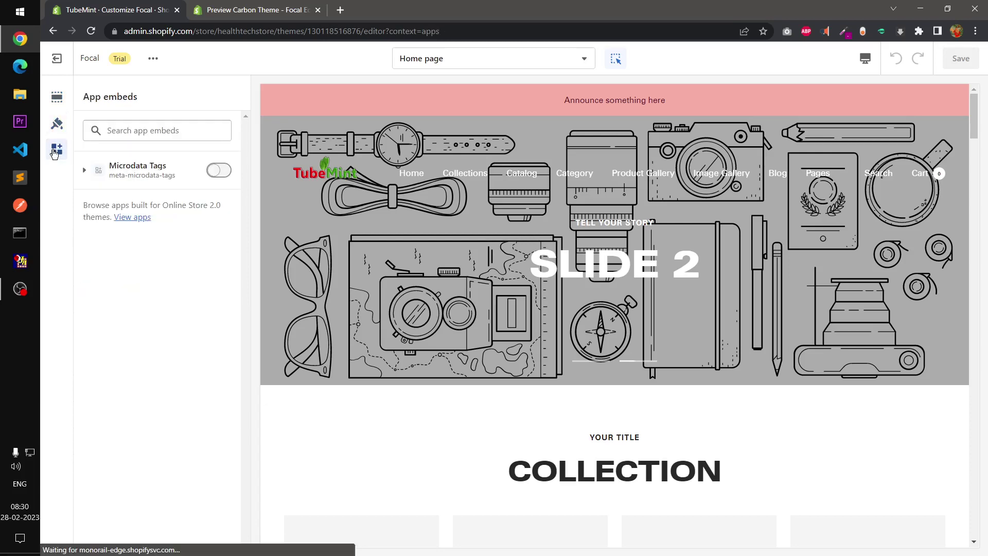
left_click(57, 96)
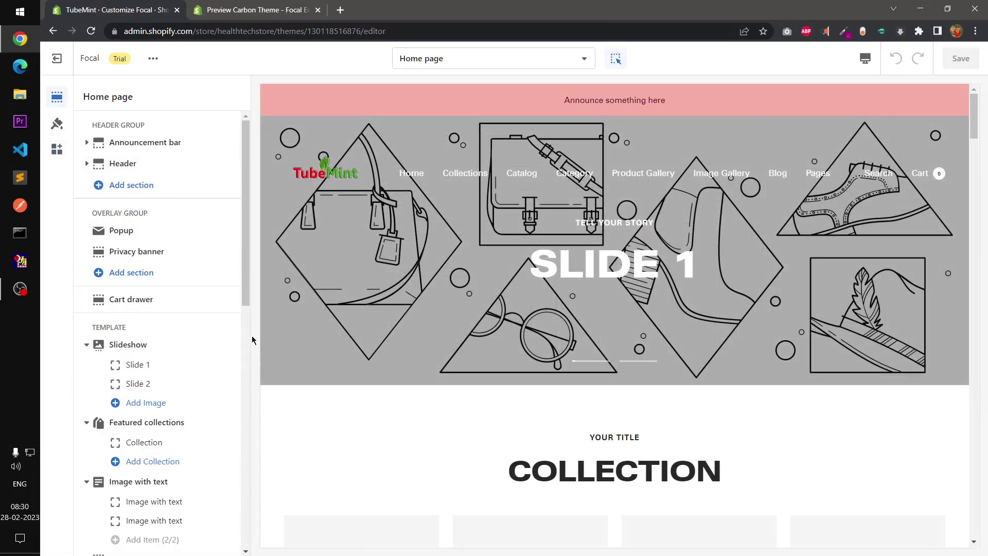
- Open Shop the look, toggle Reveal on scroll, and show the $45.00 hotspot product card
scroll(246, 323, "down", 1)
scroll(247, 323, "down", 3)
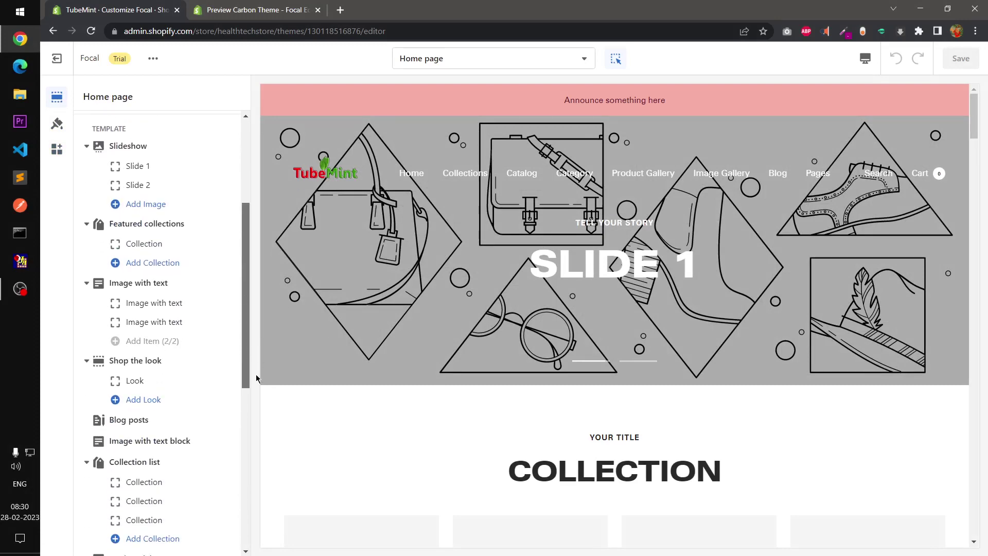
scroll(254, 386, "down", 2)
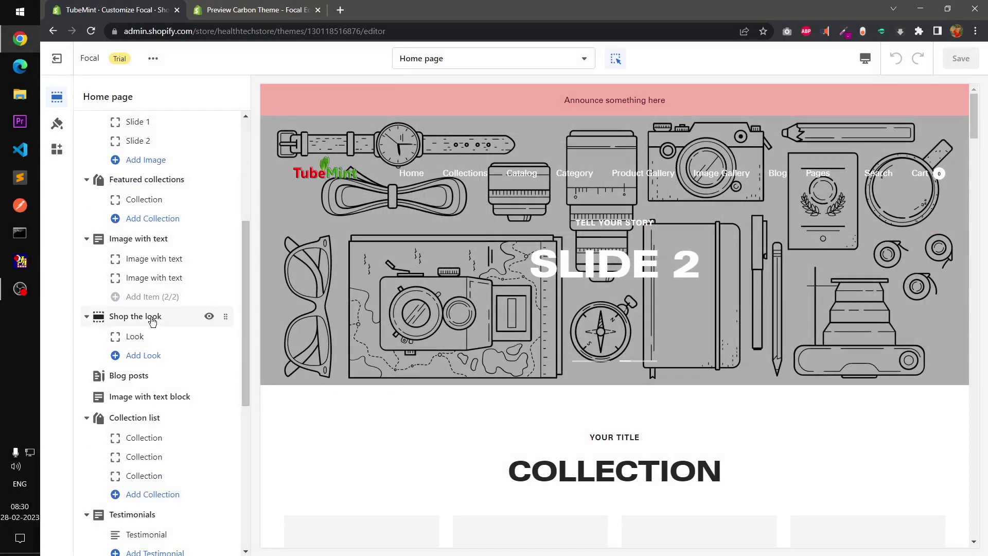
left_click(152, 322)
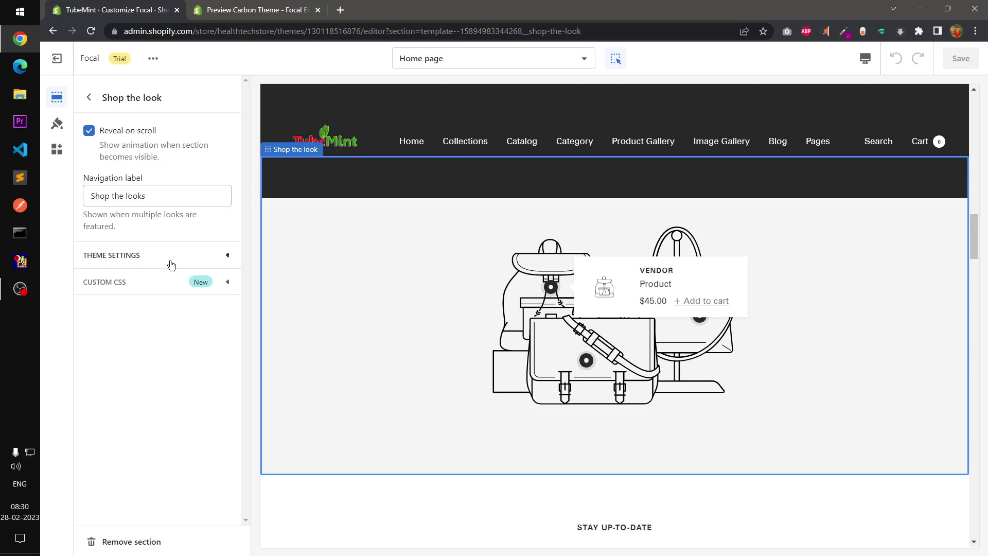
left_click(90, 131)
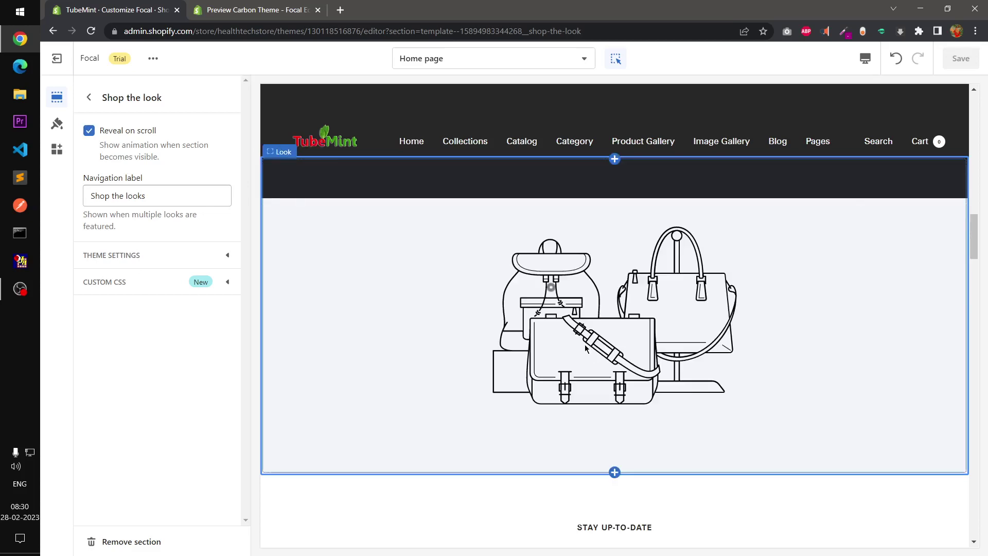
left_click(549, 286)
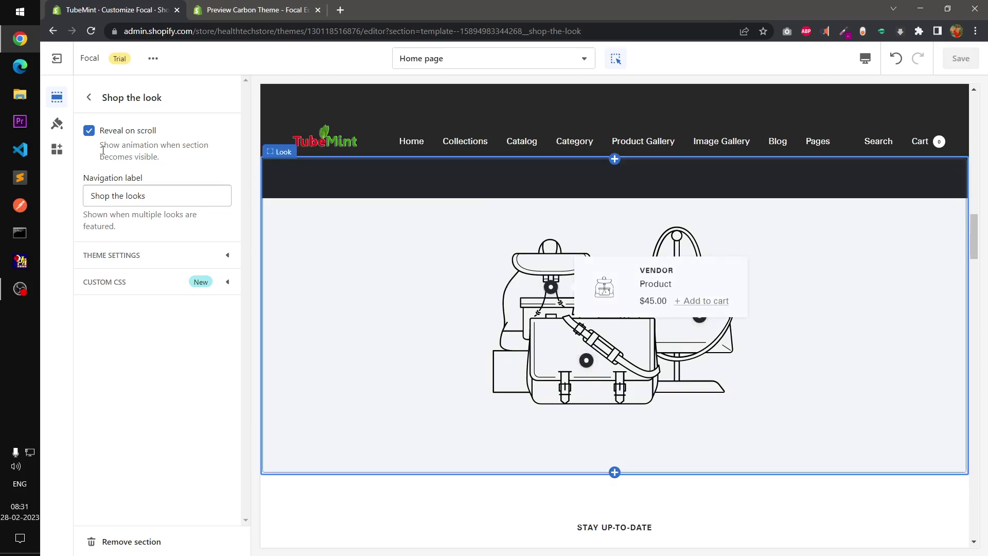
- Open the Timeline section's settings from the Home page section list
left_click(88, 97)
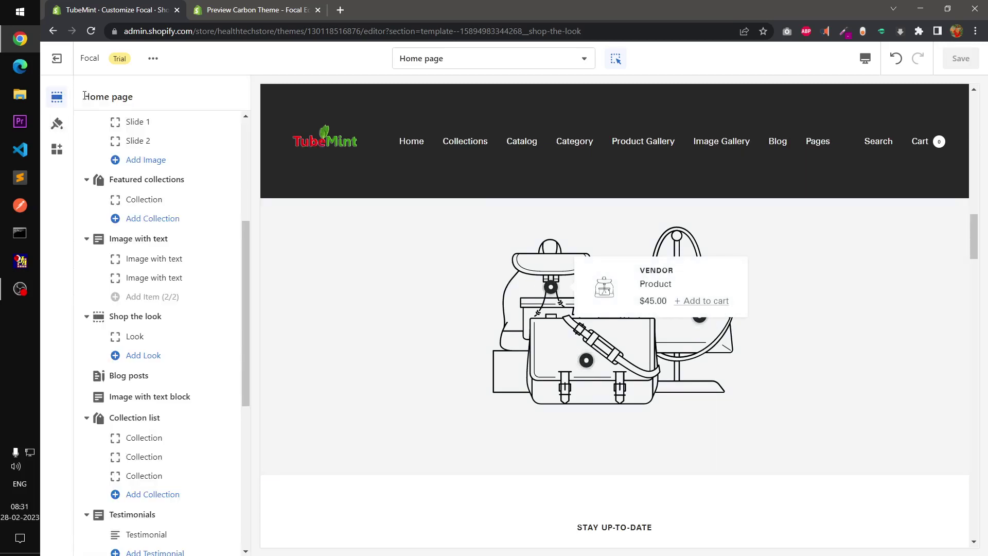
left_click_drag(245, 349, 242, 480)
left_click(139, 266)
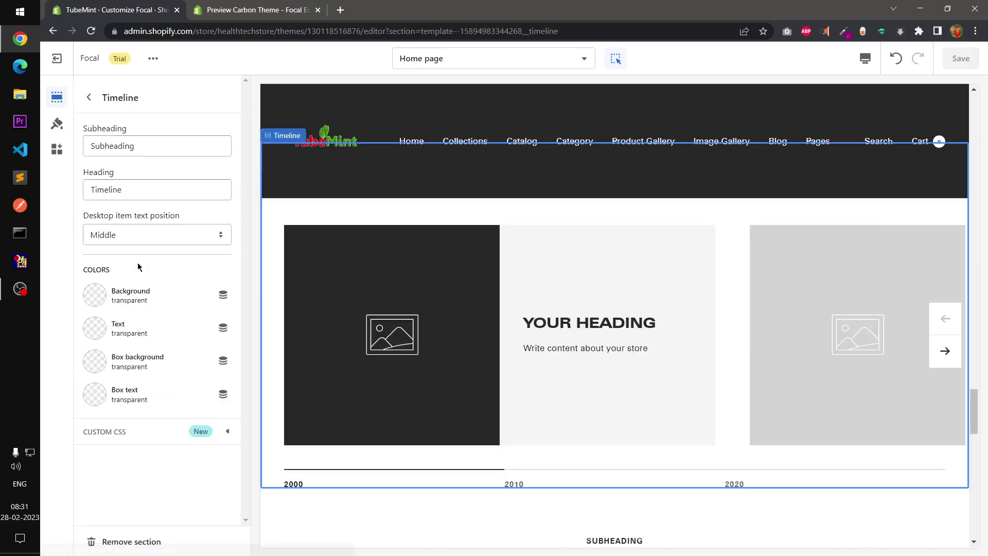
- Step the Timeline carousel to 2010 and 2020 and back to 2000, then list the store pages
left_click(945, 351)
left_click(956, 360)
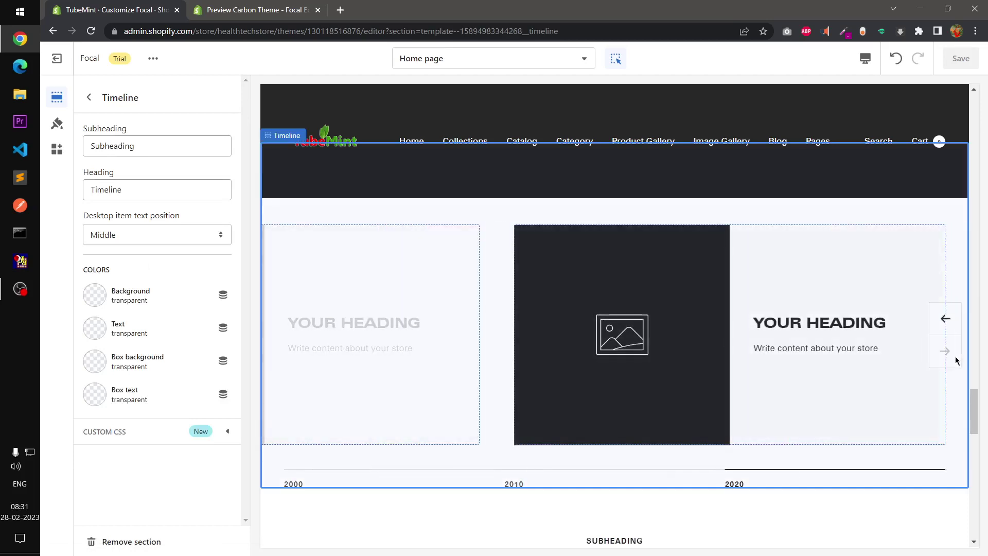
left_click(943, 321)
left_click(944, 321)
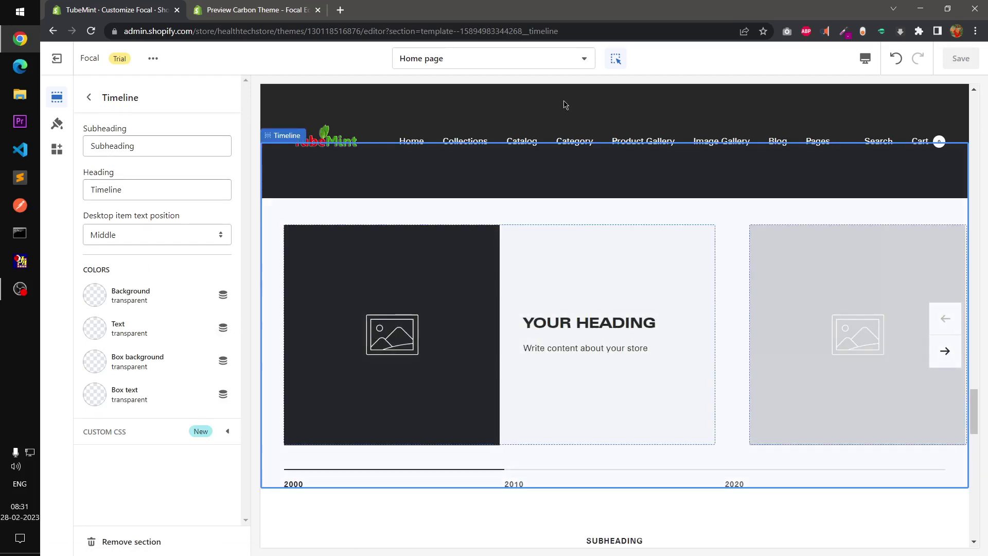
left_click(554, 61)
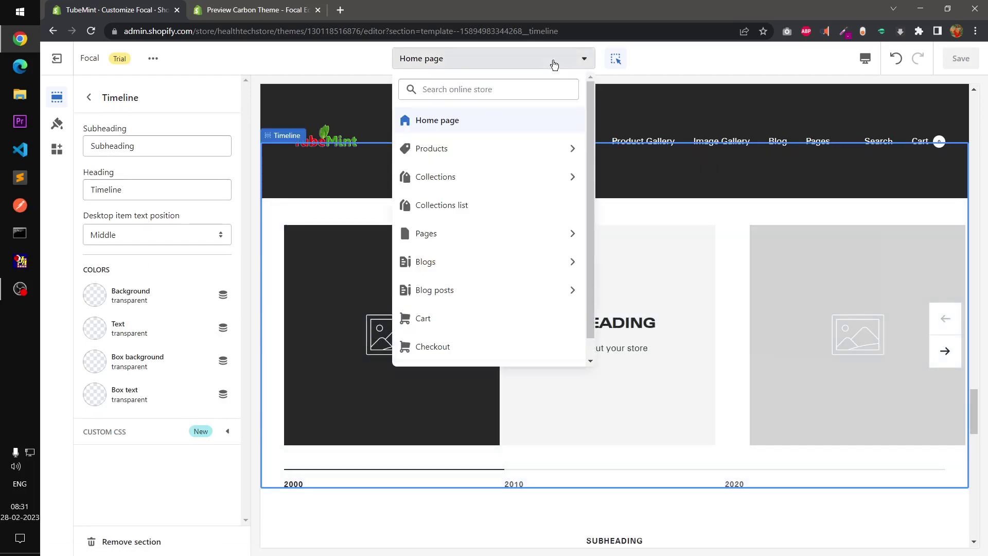
- Choose Products > Default product and set its preview product to Ahoy Sailor! - Kids Quilt
left_click(496, 150)
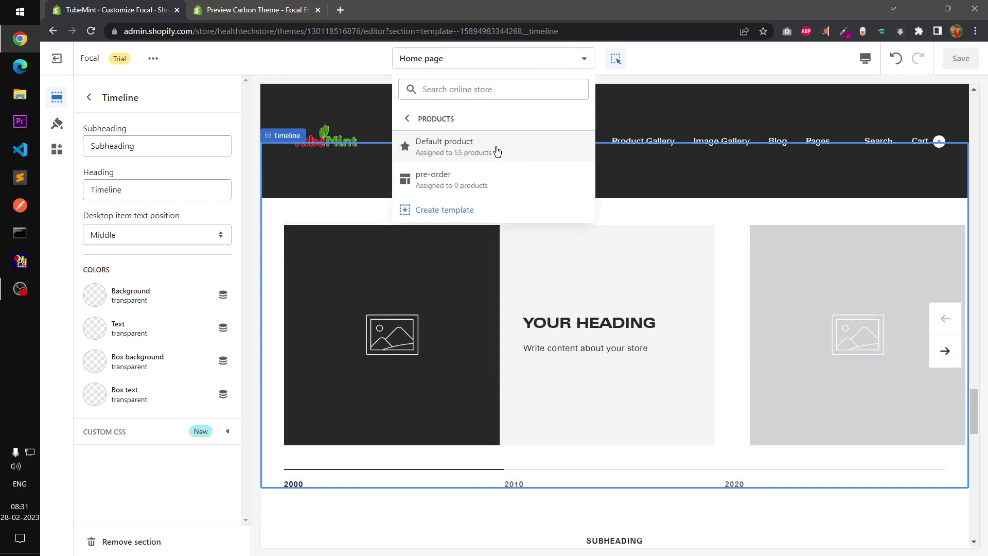
left_click(497, 151)
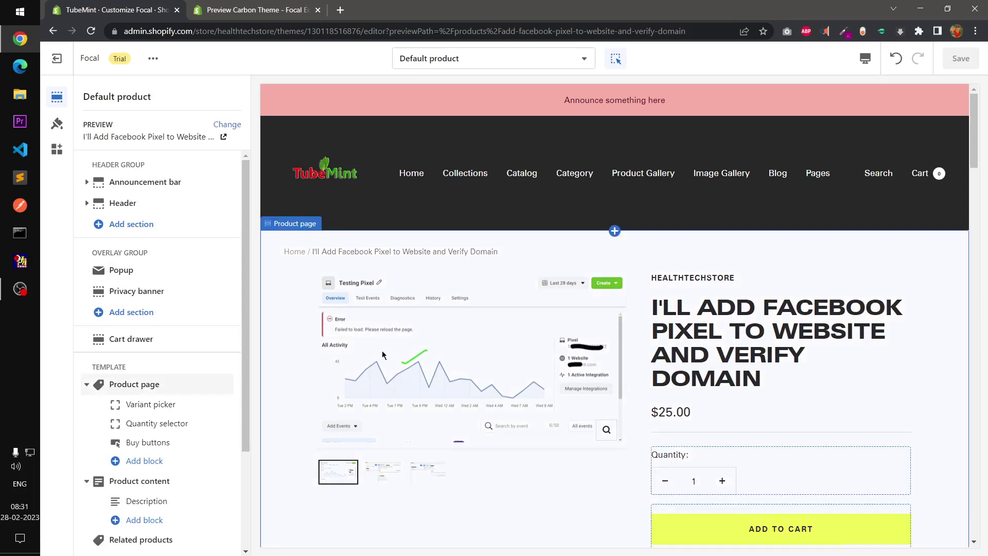
left_click(226, 125)
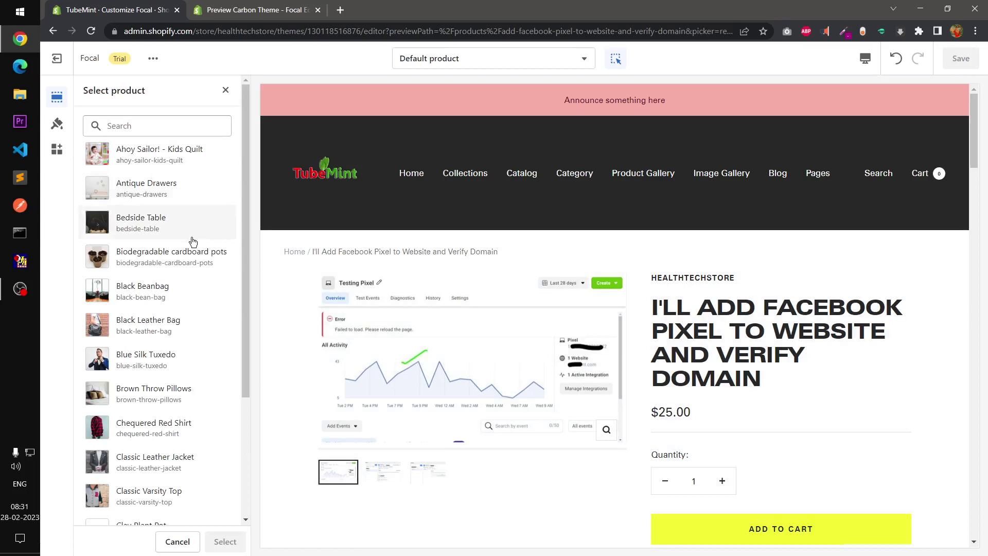
left_click(162, 156)
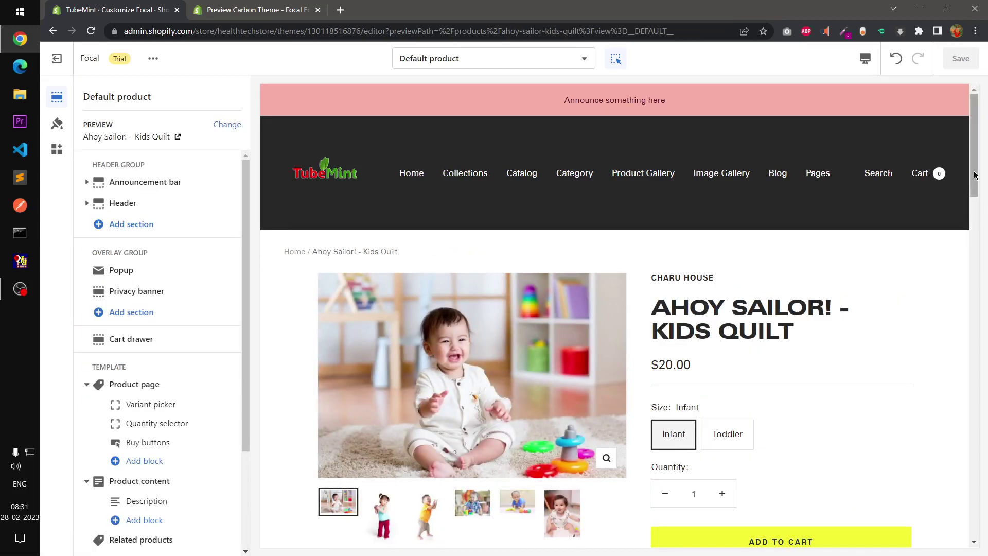
left_click_drag(980, 176, 980, 216)
scroll(981, 215, "up", 3)
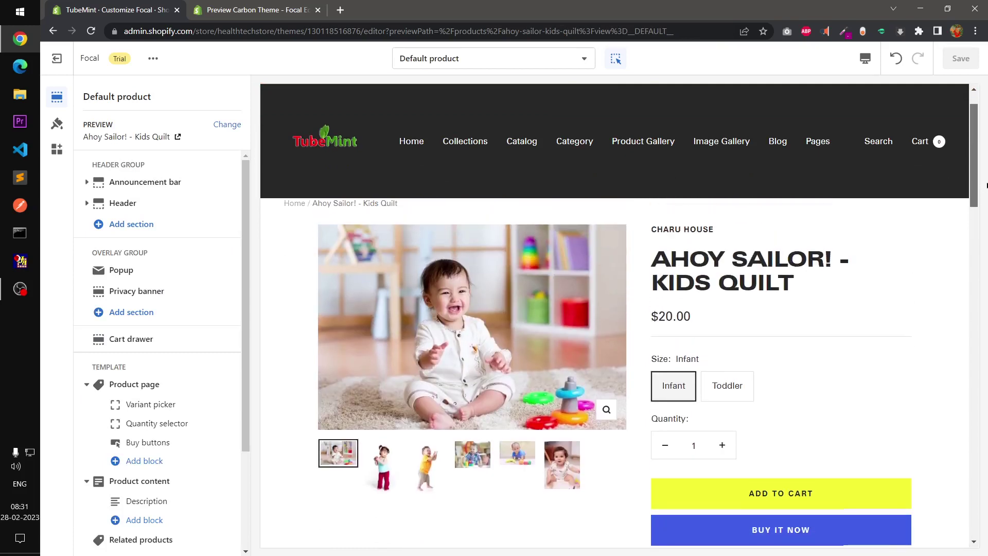
- Browse the quilt's gallery, showing the second, fourth and sixth product images
left_click(384, 480)
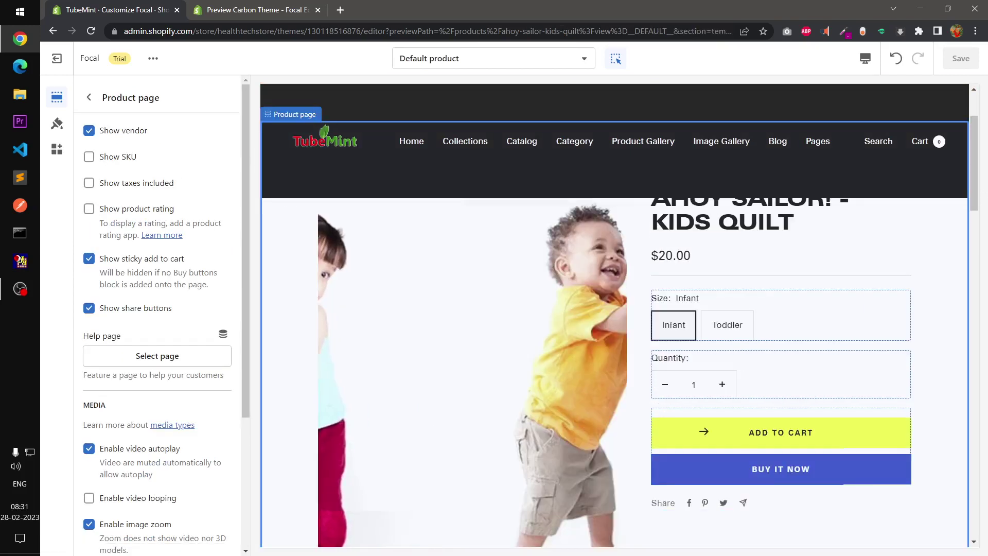
scroll(974, 202, "down", 4)
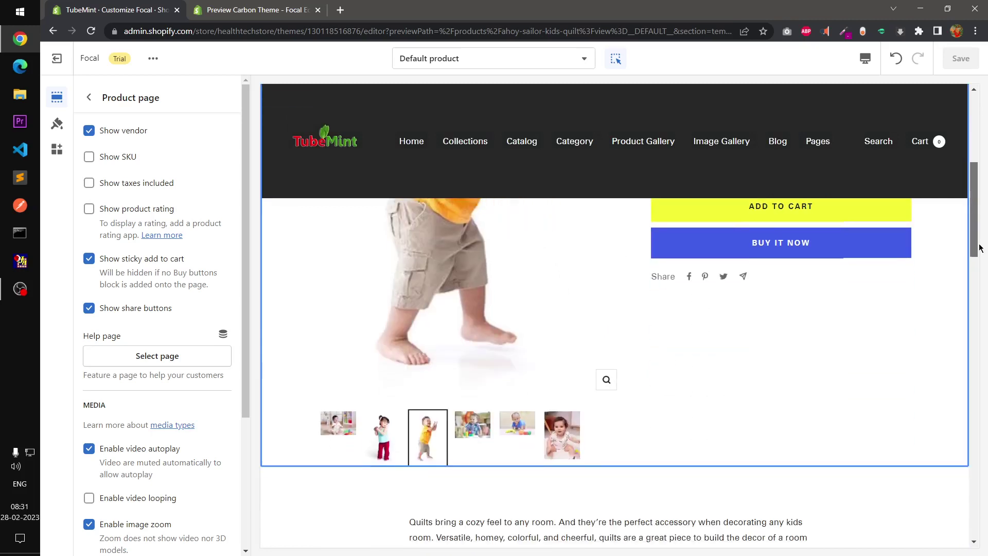
left_click(474, 431)
scroll(530, 451, "down", 4)
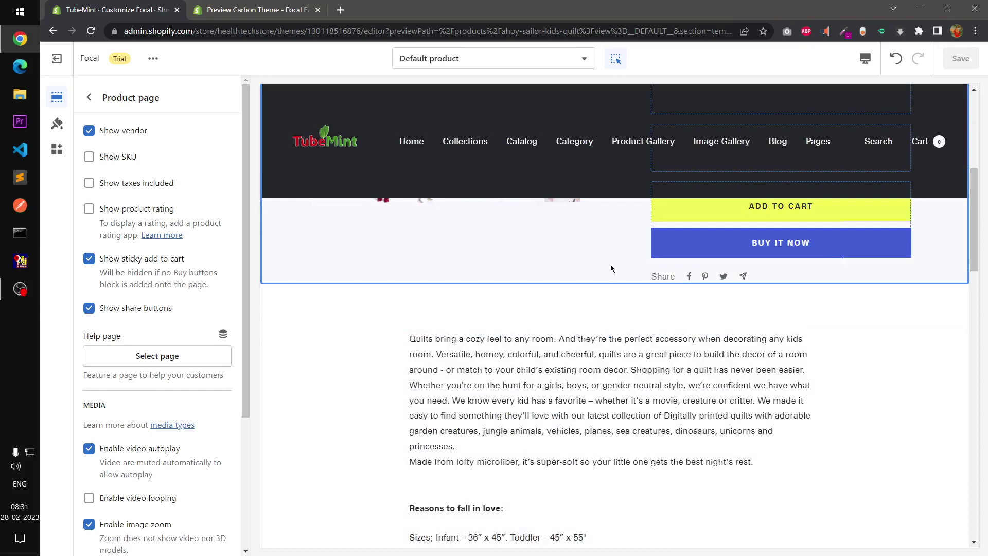
left_click_drag(970, 258, 976, 181)
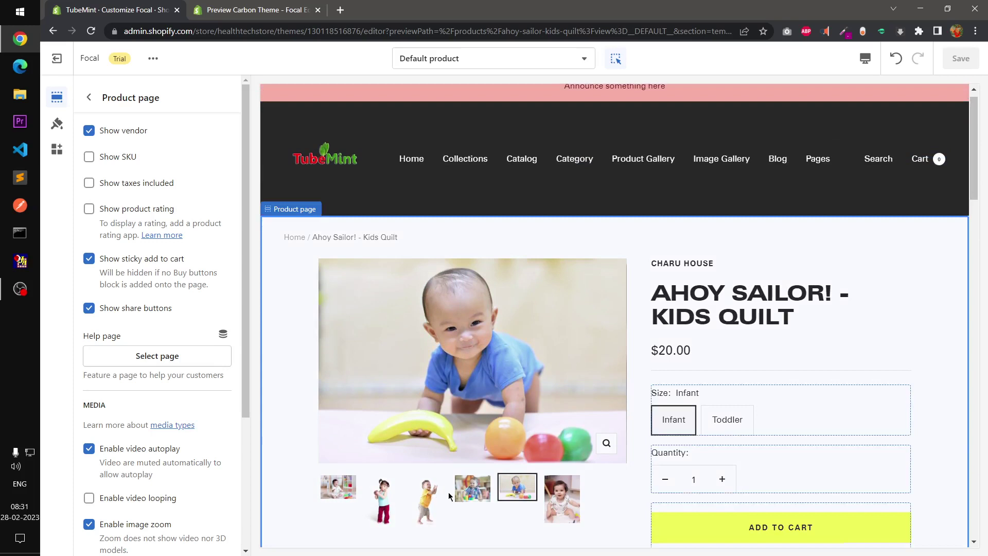
left_click(557, 513)
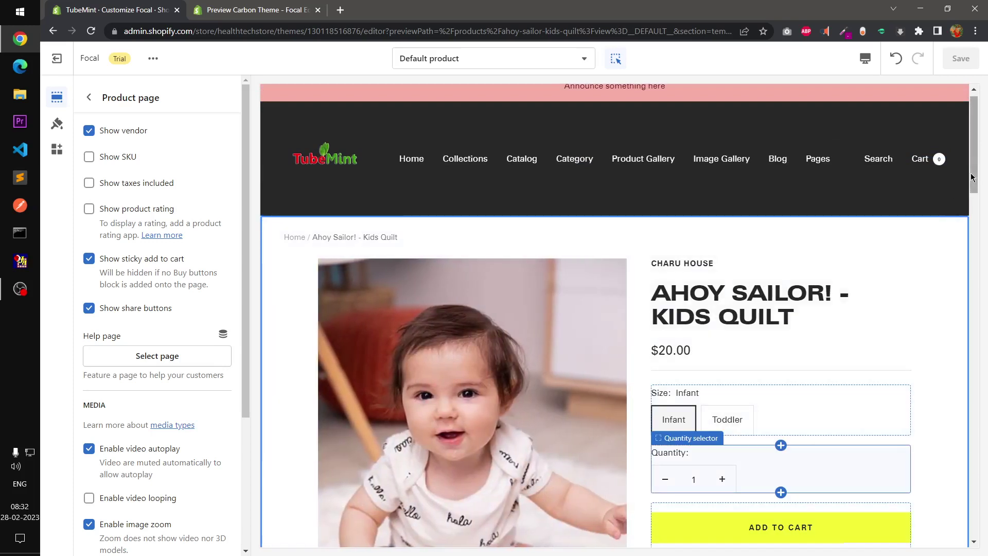
left_click_drag(971, 177, 980, 205)
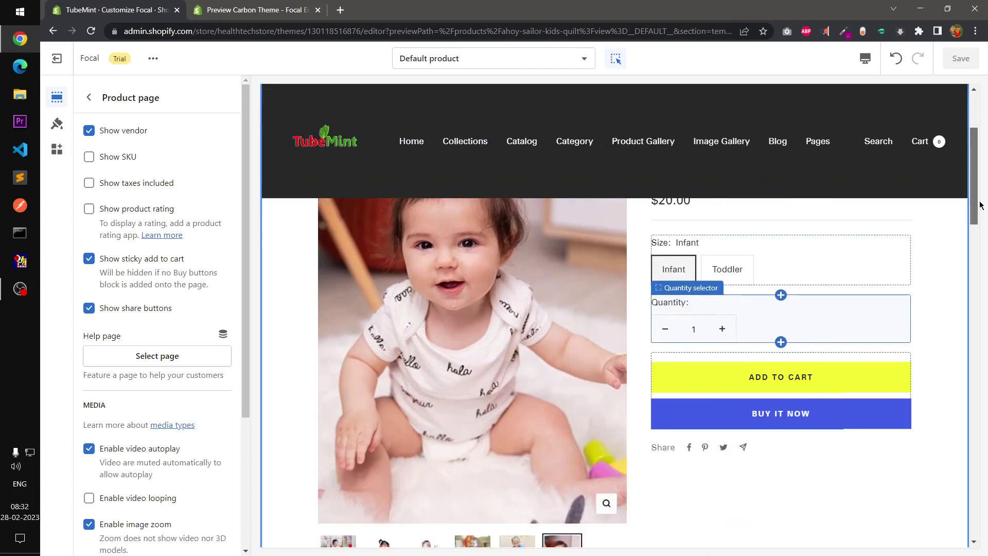
- Select the Toddler size in the Variant picker, then return to the template's section list
left_click(712, 270)
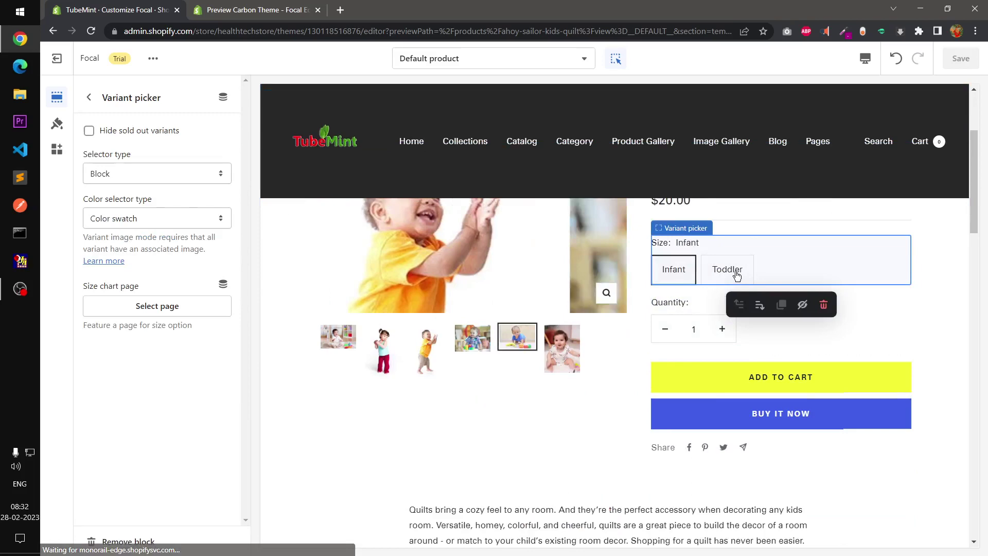
left_click(734, 270)
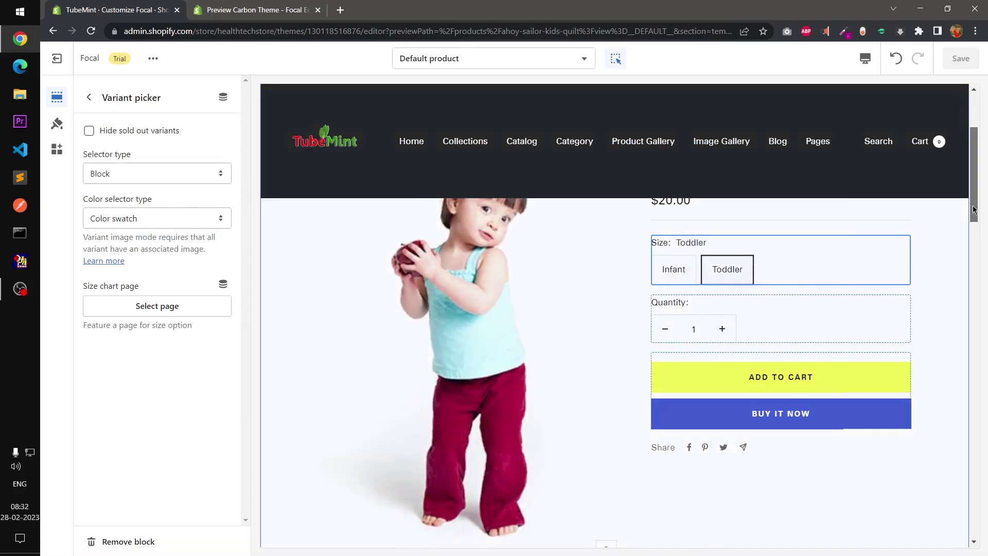
left_click_drag(974, 211, 985, 165)
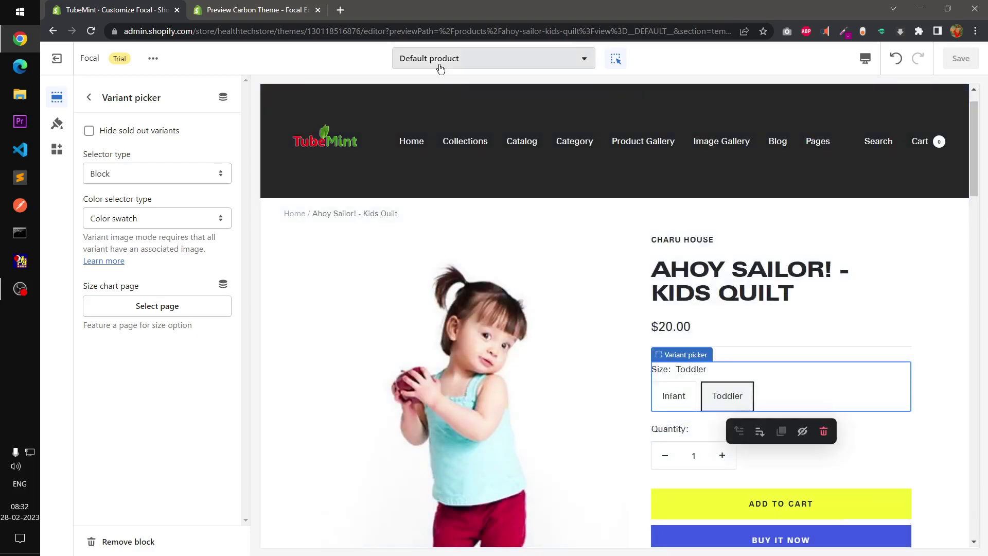
left_click(88, 97)
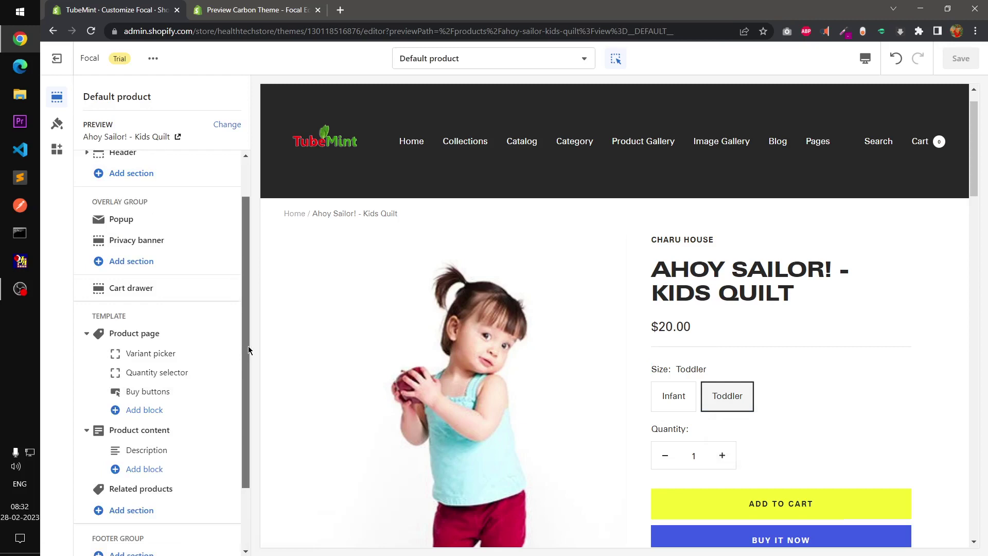
- Turn on product rating in the Product page section, showing the quilt's four-star, 1-review rating
left_click_drag(248, 345, 243, 390)
scroll(242, 389, "down", 1)
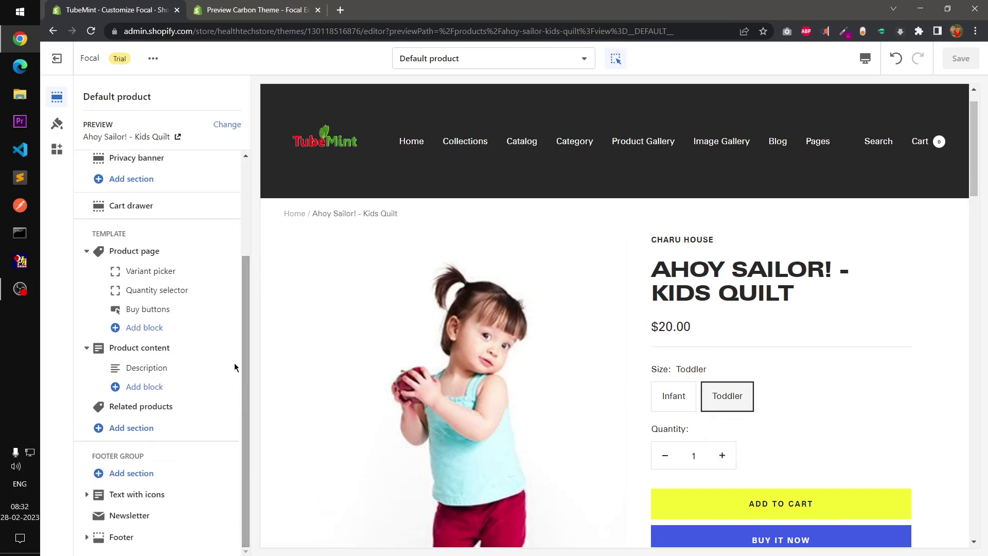
left_click(156, 255)
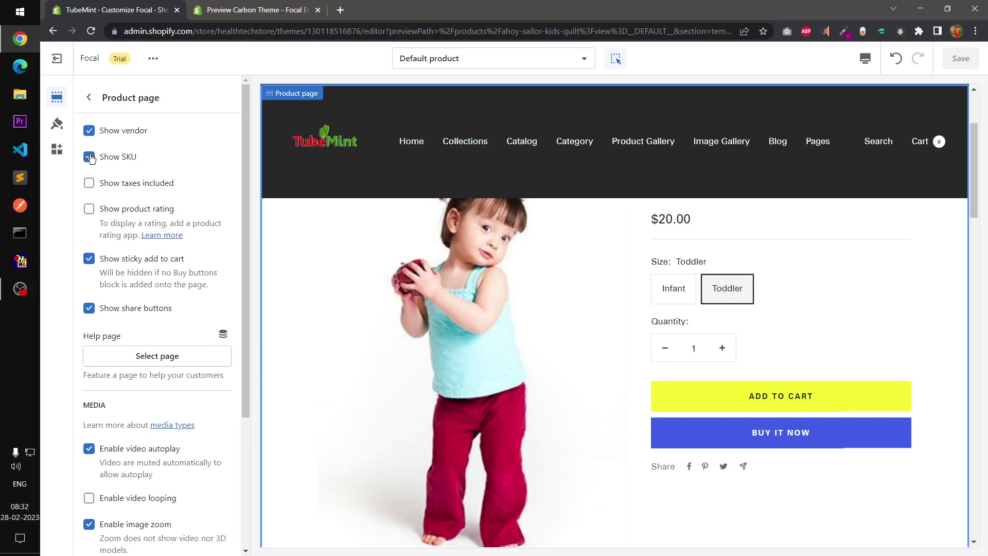
left_click(88, 211)
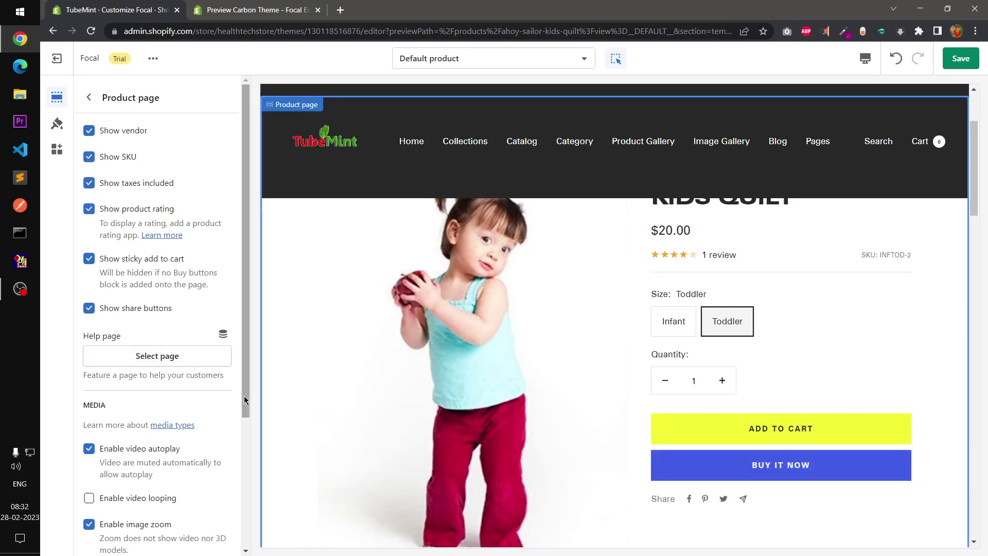
left_click_drag(244, 396, 246, 447)
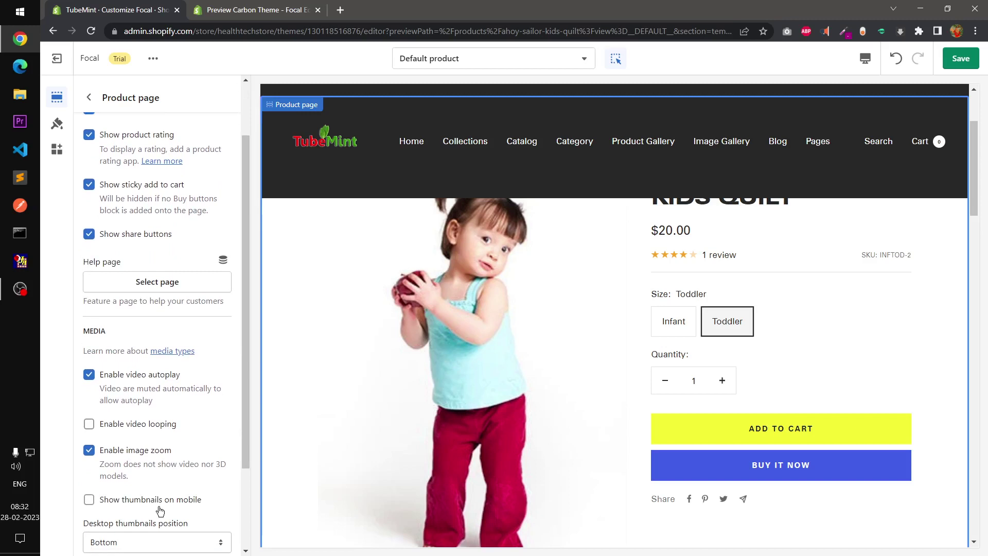
left_click_drag(246, 458, 246, 397)
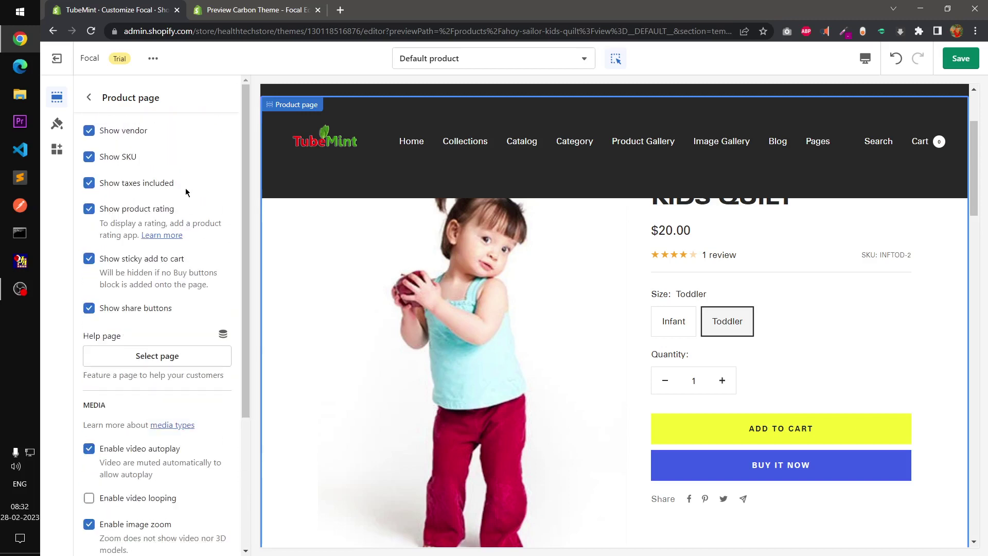
left_click(89, 97)
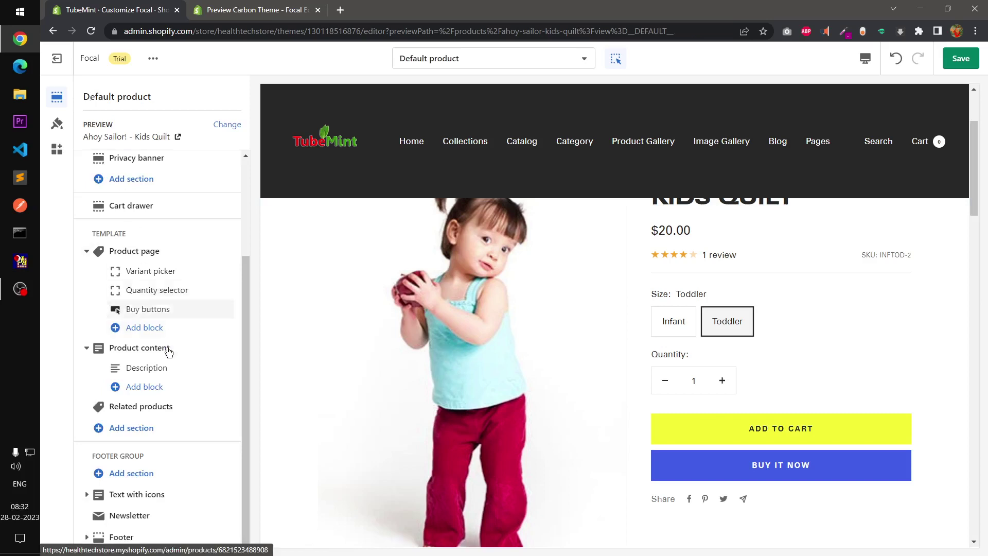
- Review the Product content section settings and return to the section list
left_click(167, 353)
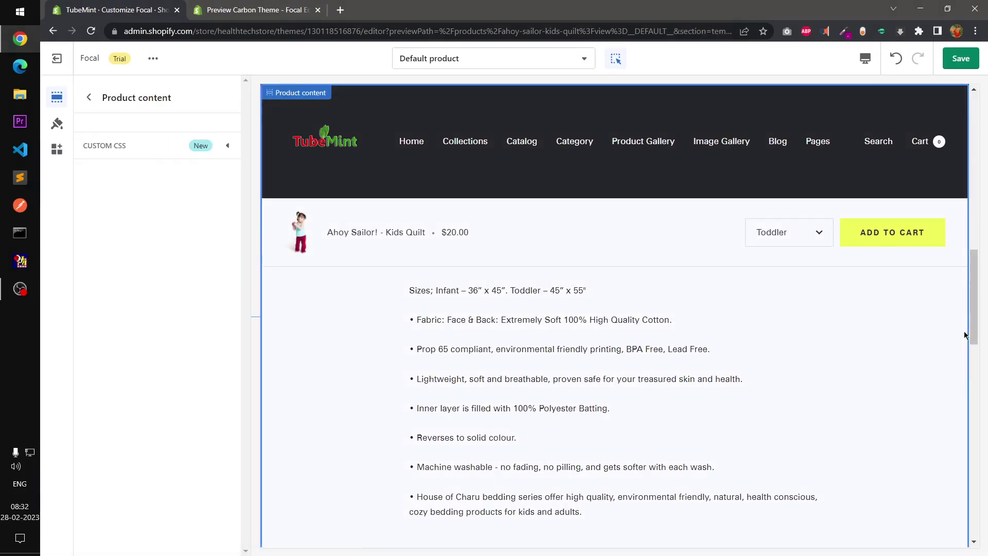
left_click_drag(978, 329, 980, 296)
left_click(89, 97)
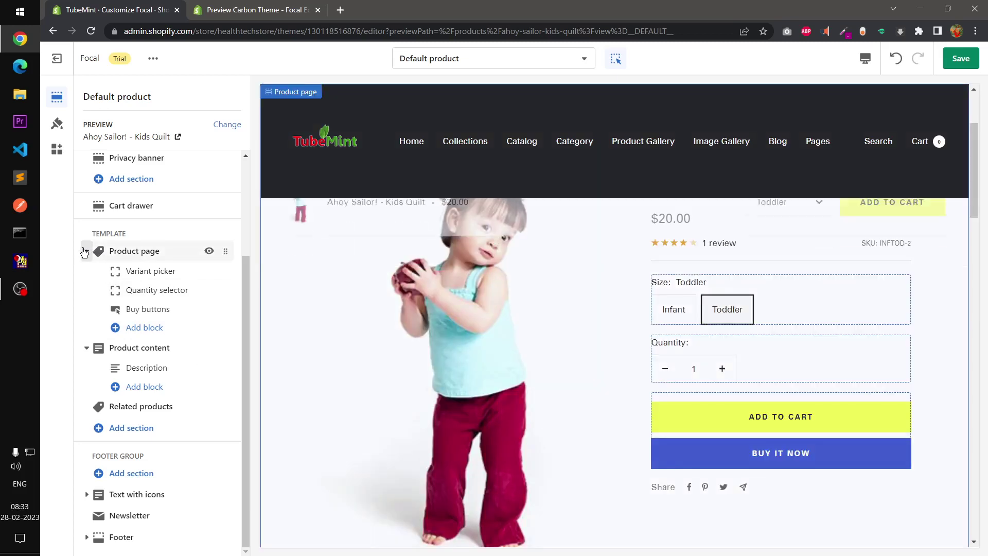
- Collapse the Product page and Product content groups and review the Related products settings
left_click(84, 251)
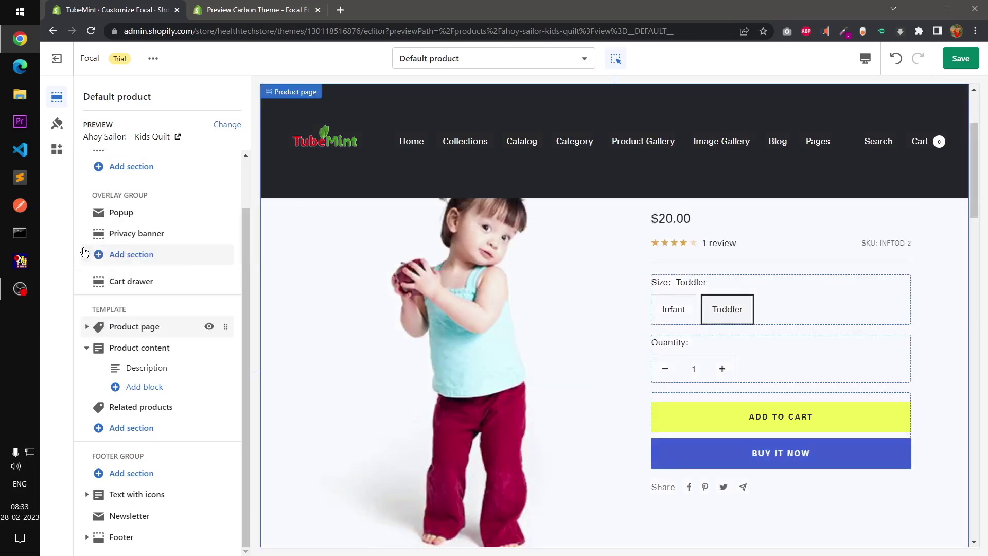
left_click(87, 350)
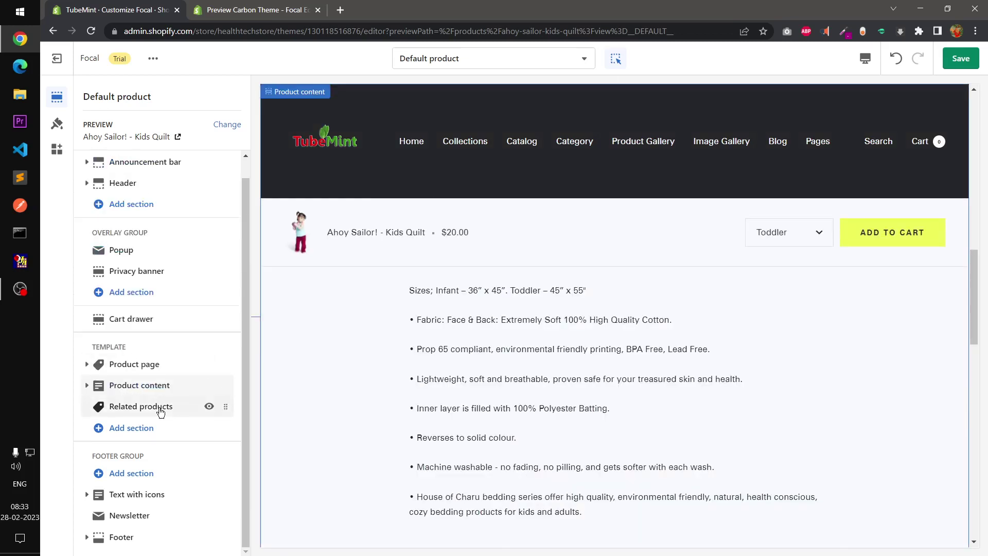
left_click(159, 409)
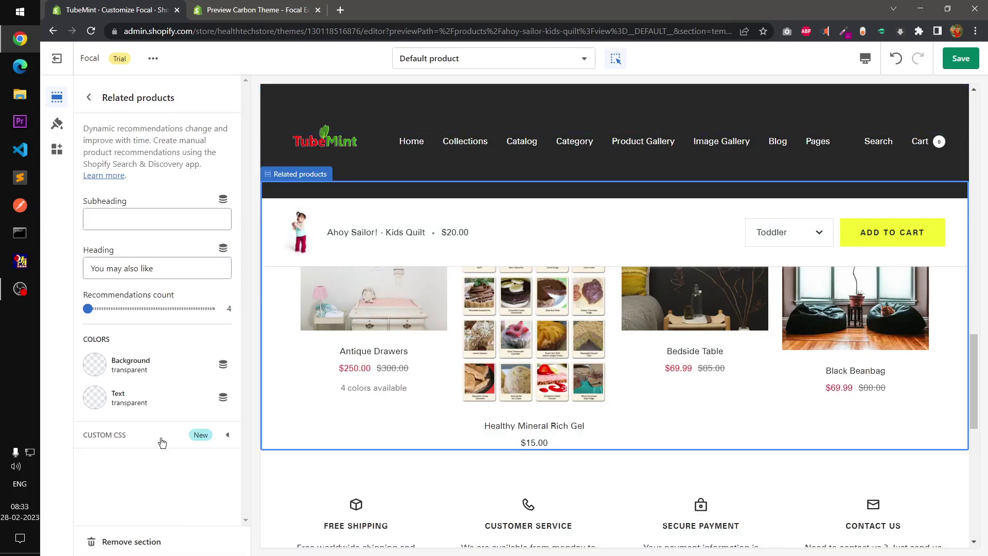
left_click(88, 97)
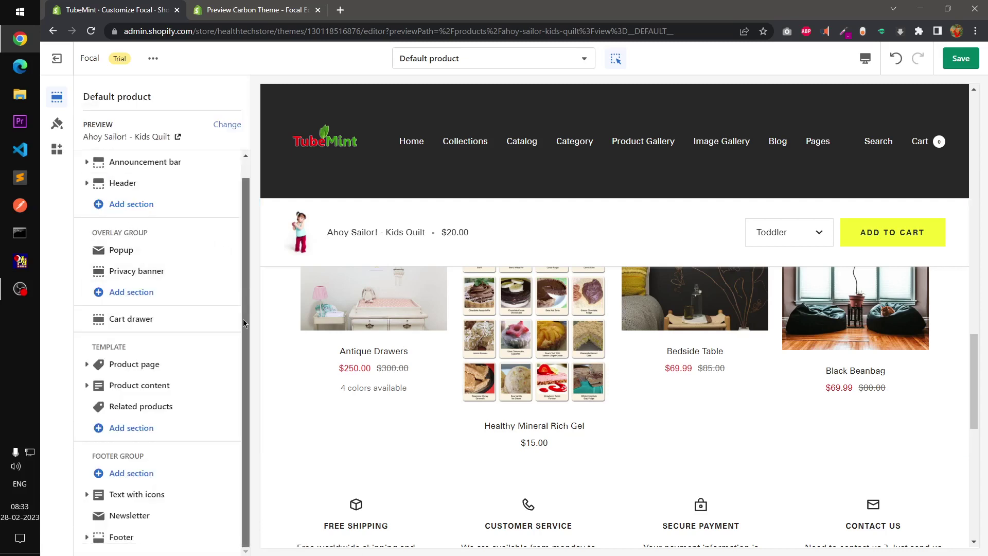
- Add a Promotion blocks section from the expanded section list to the Default product template and save
left_click(143, 434)
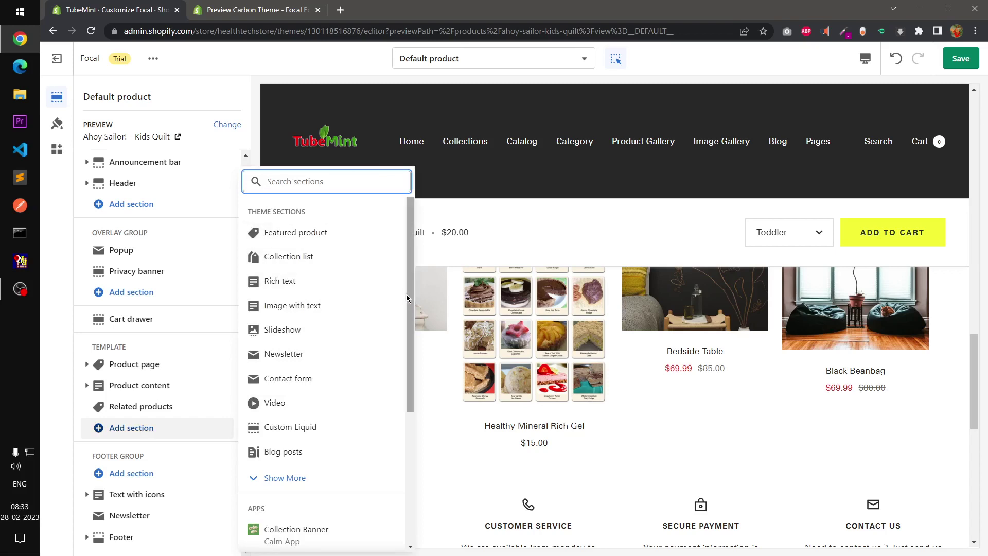
left_click_drag(406, 295, 406, 393)
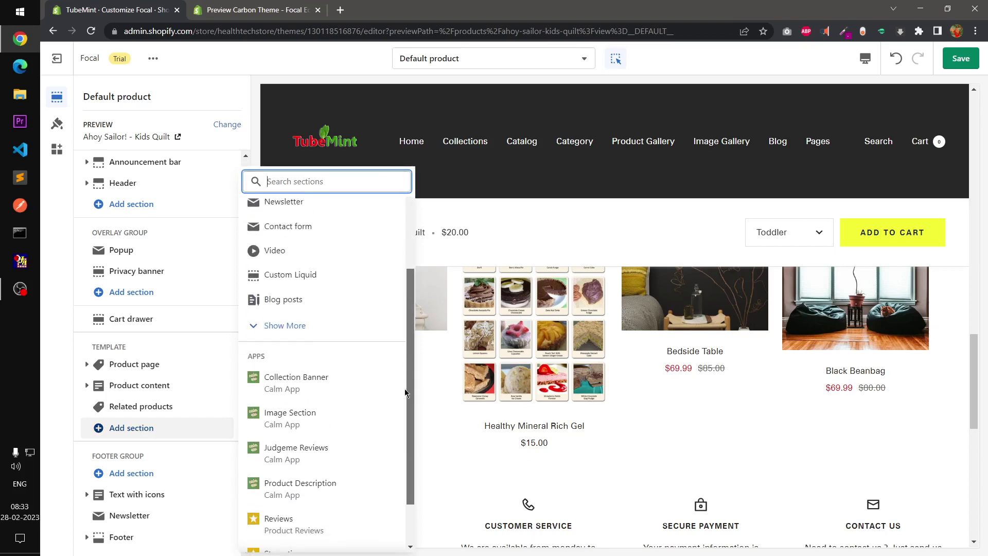
left_click(291, 326)
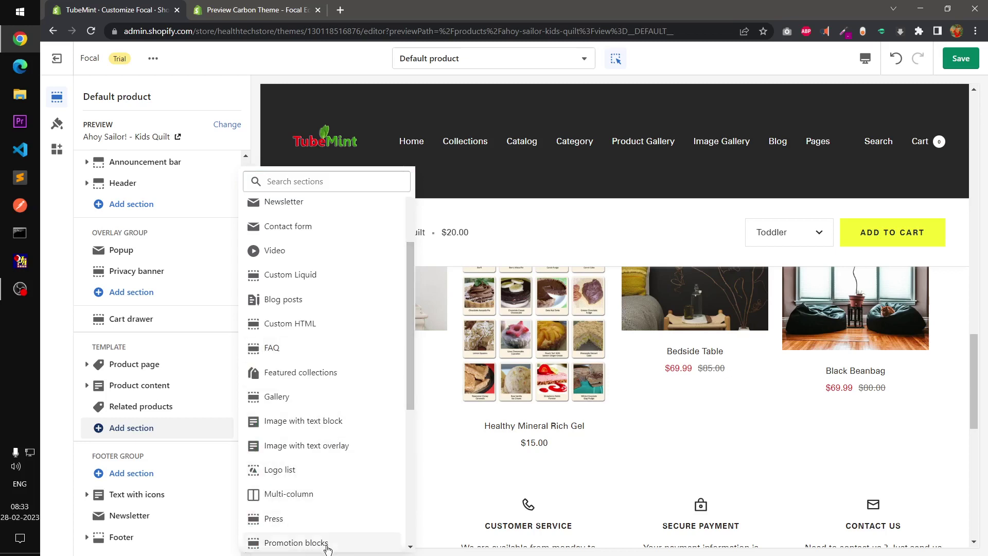
left_click_drag(413, 394, 414, 441)
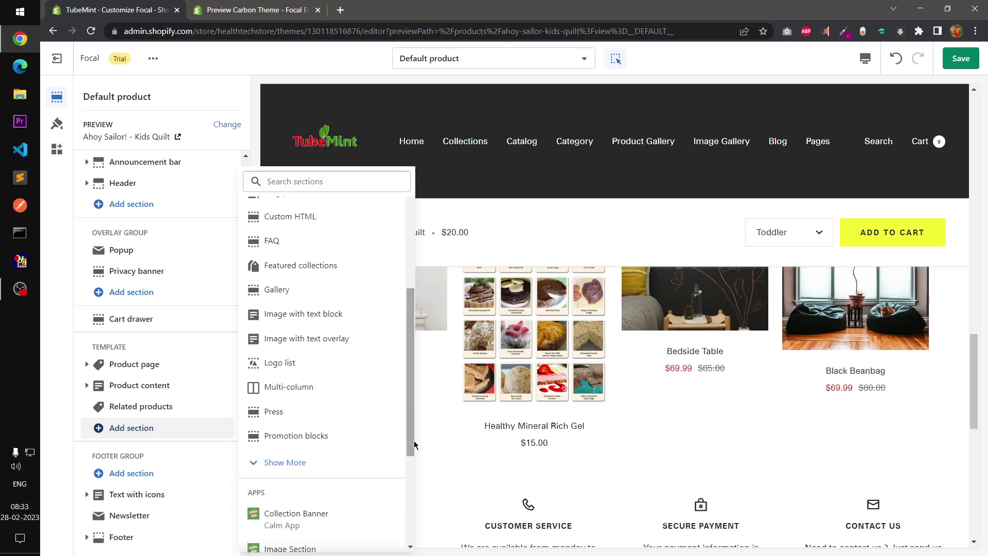
left_click(346, 440)
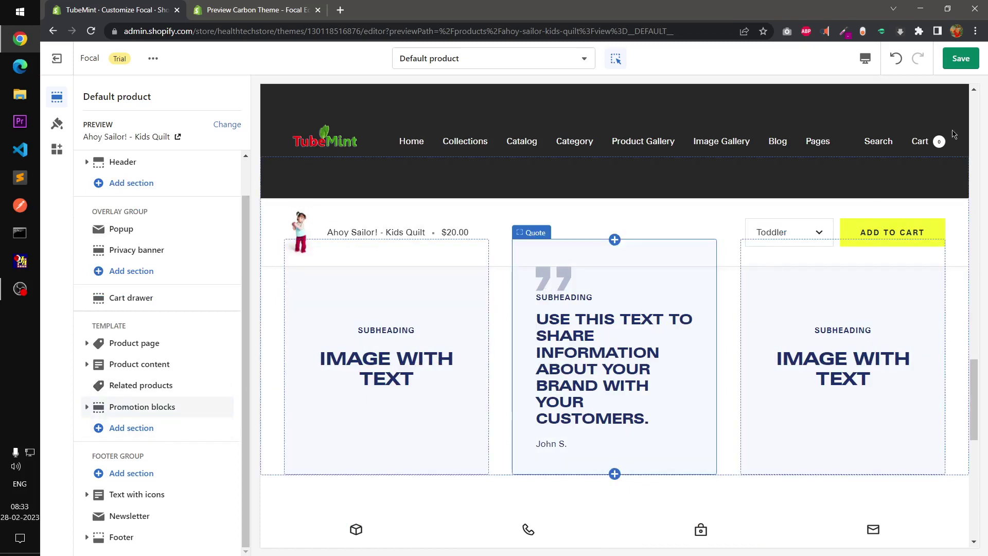
left_click(951, 64)
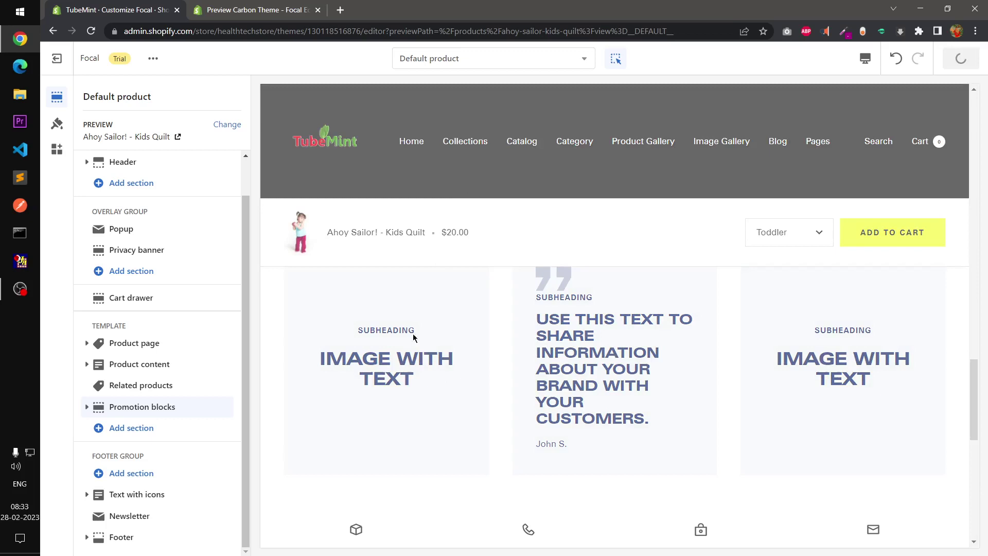
- Switch the editor to the Default collection template under Collections
scroll(427, 332, "down", 5)
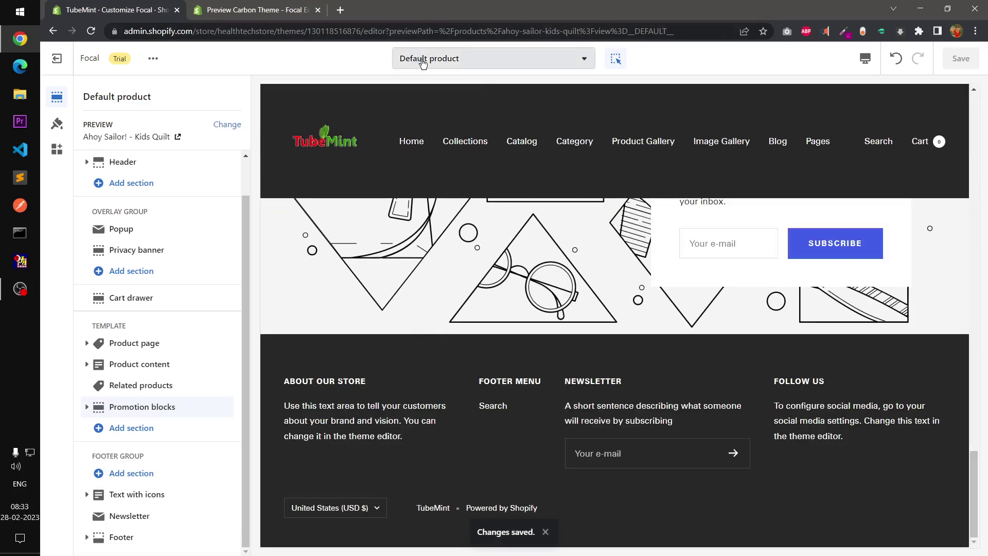
left_click(423, 60)
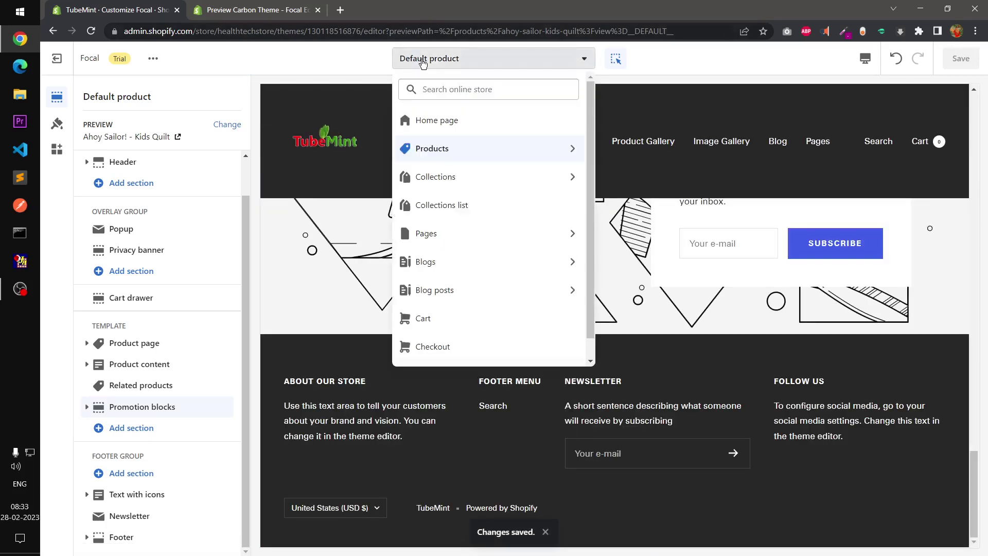
left_click(438, 172)
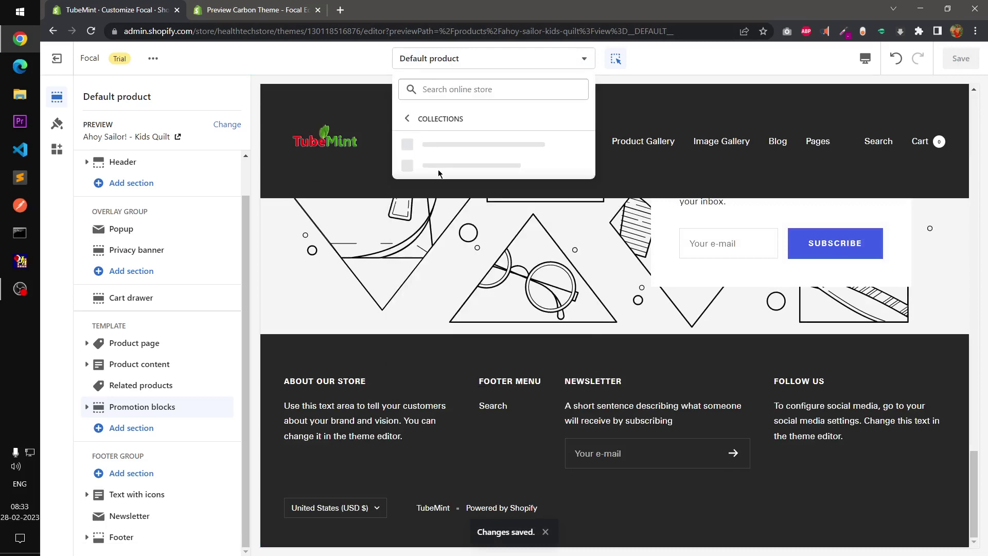
left_click(463, 148)
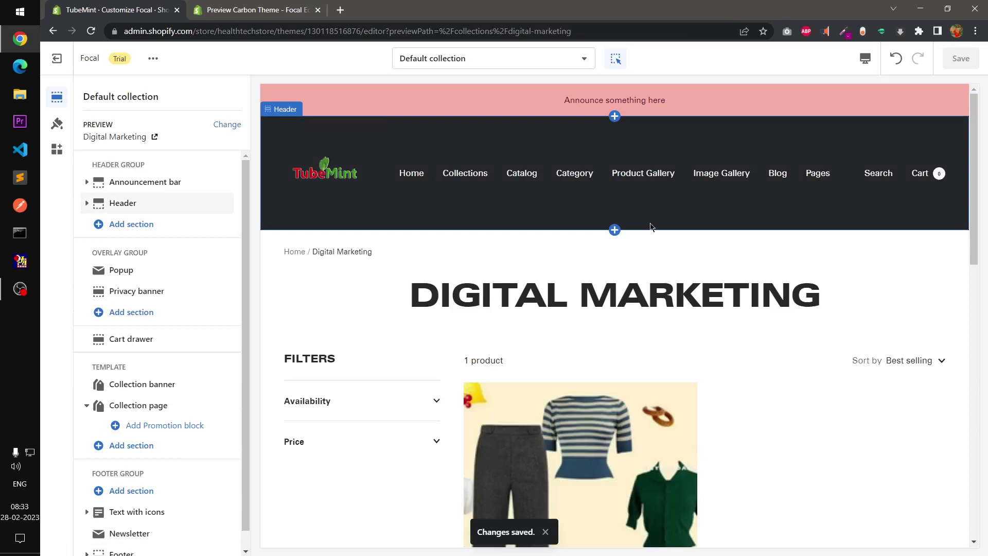
- Scroll the Digital Marketing collection preview, then switch the preview to the collections list page
scroll(651, 227, "down", 10)
scroll(653, 294, "up", 7)
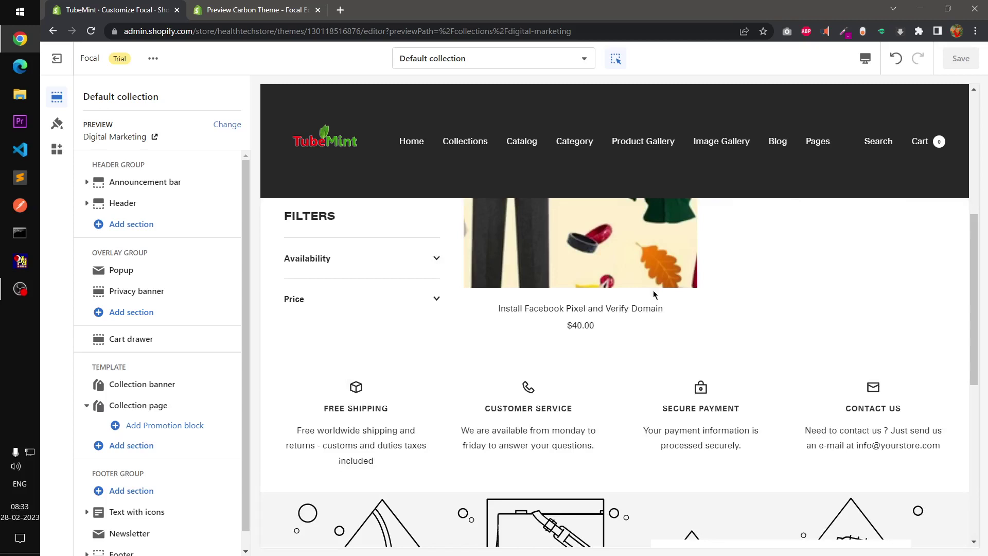
scroll(654, 294, "up", 3)
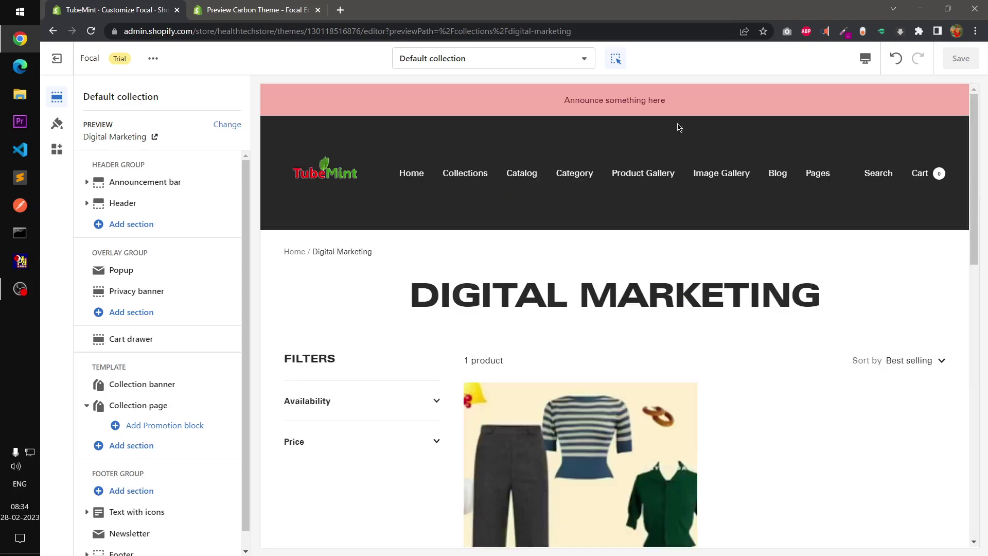
left_click(551, 59)
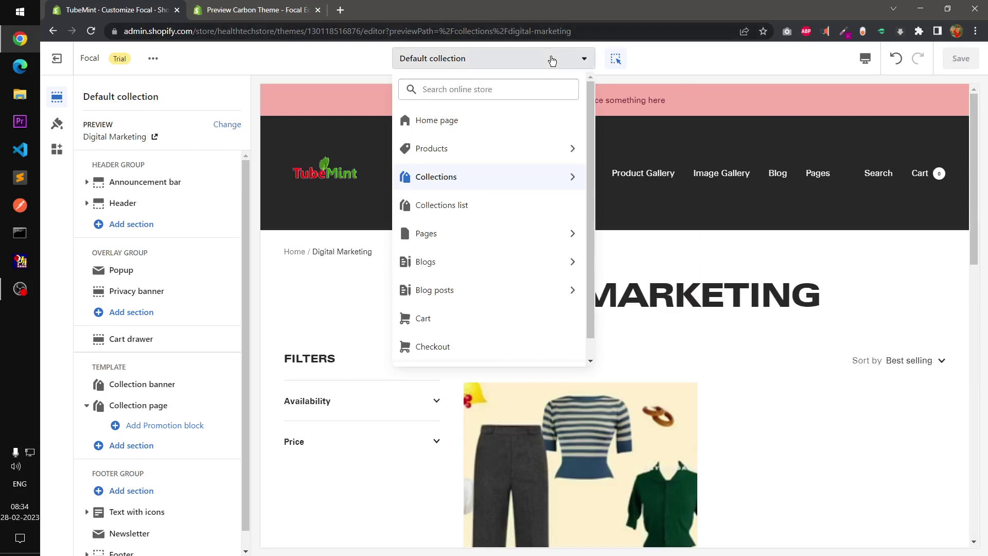
left_click(491, 206)
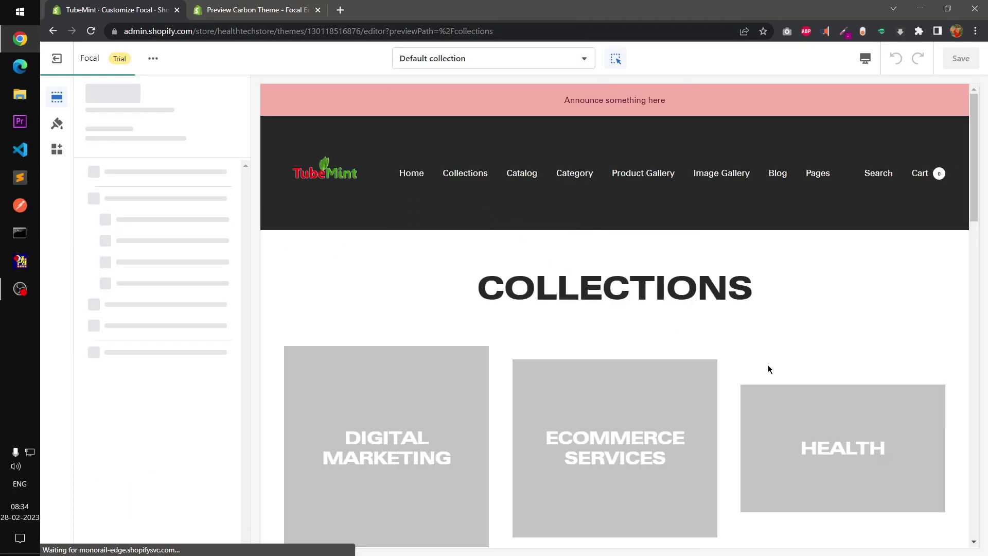
- Browse the addable sections without adding any, then open the HOME PAGE collection from List collections
left_click_drag(976, 173, 974, 278)
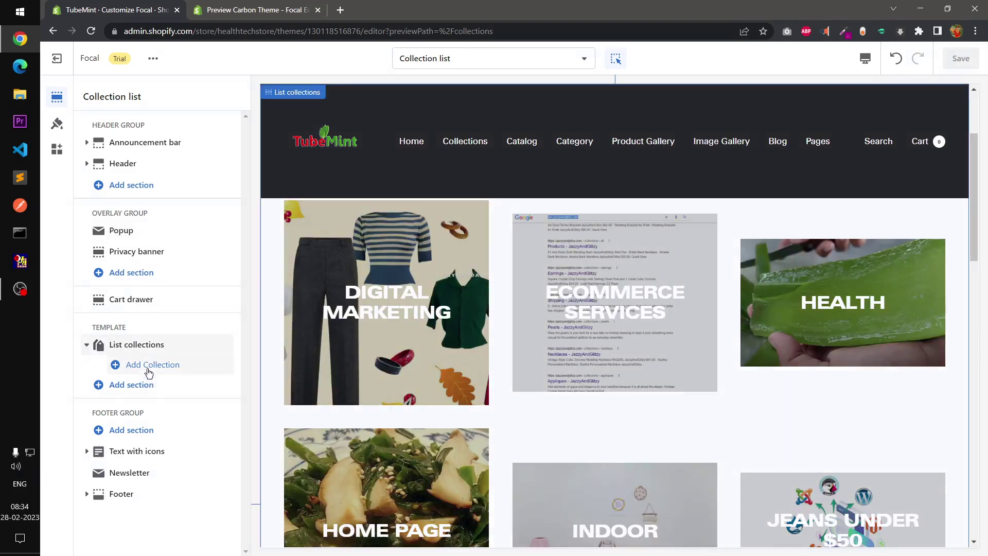
left_click(143, 385)
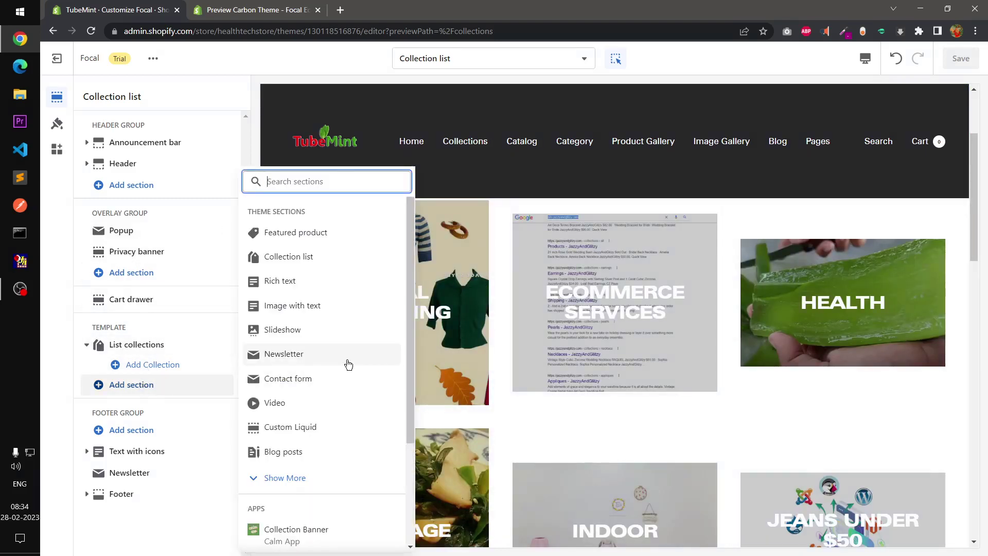
scroll(348, 364, "down", 3)
scroll(348, 364, "up", 3)
left_click(342, 62)
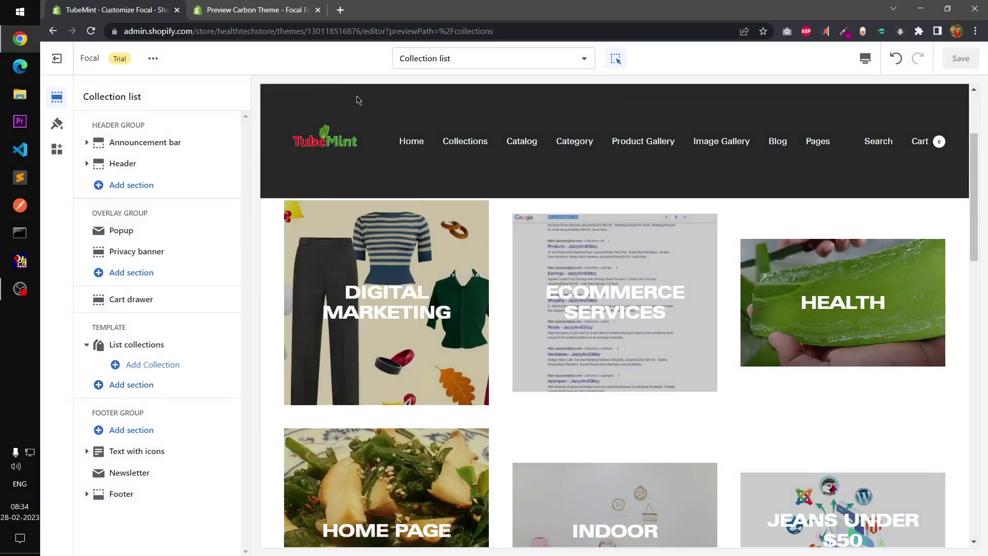
left_click(384, 295)
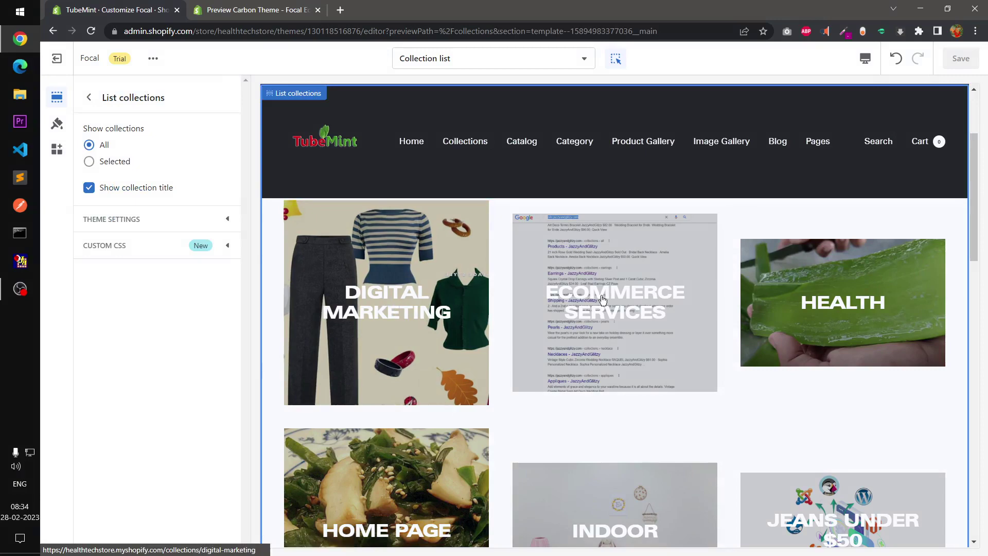
left_click(378, 533)
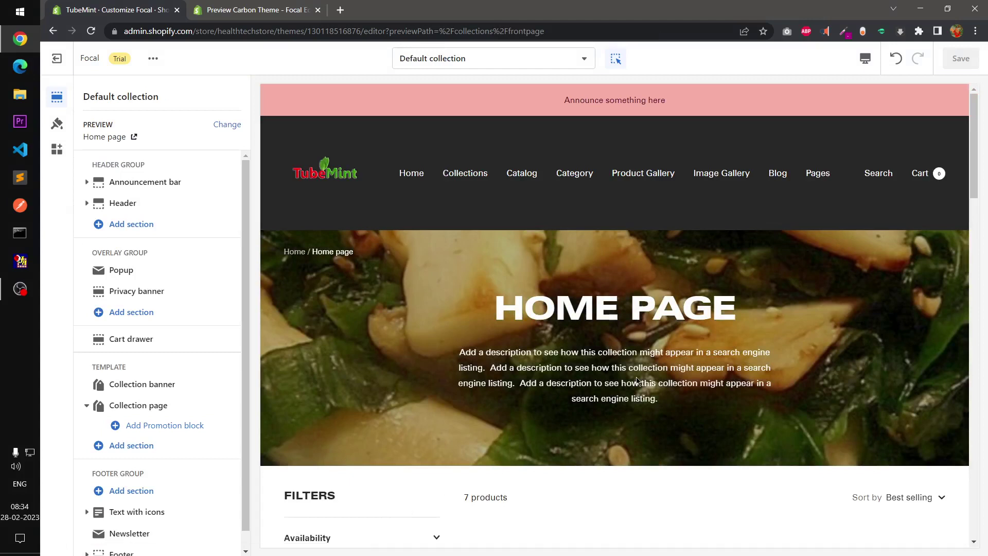
- Scroll through the Home page collection's products, then filter the template selector to Pages
scroll(715, 356, "down", 5)
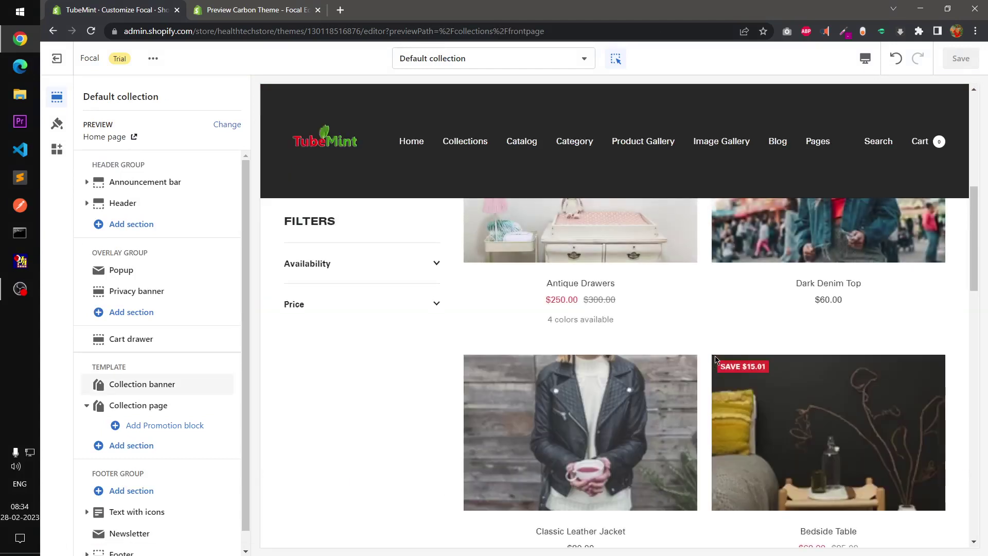
scroll(715, 359, "down", 8)
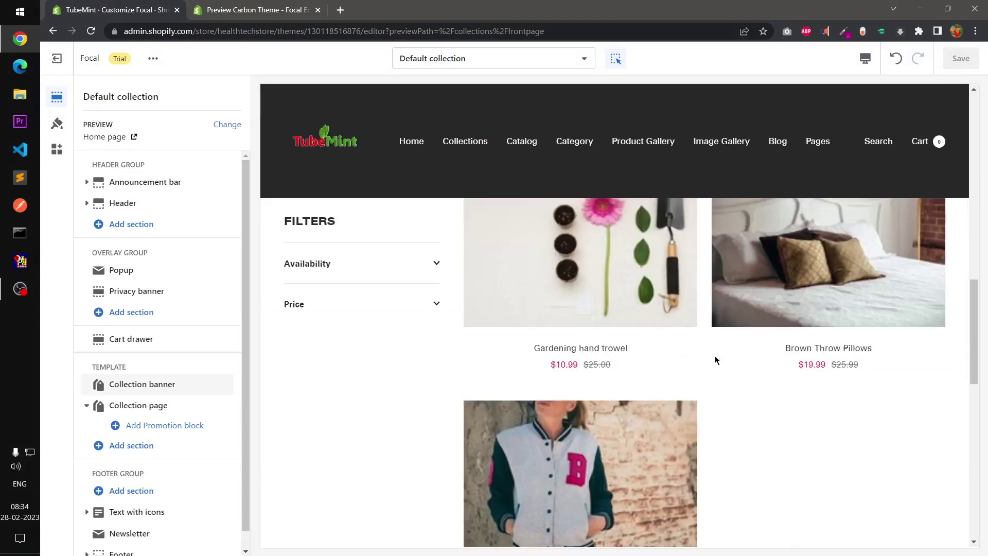
scroll(715, 356, "down", 10)
scroll(715, 335, "up", 20)
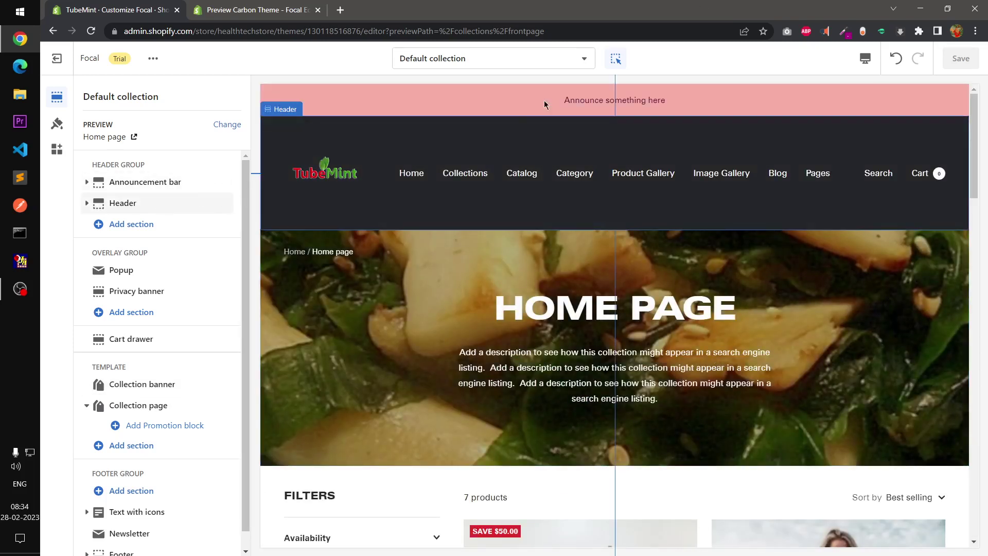
left_click(488, 64)
left_click(471, 234)
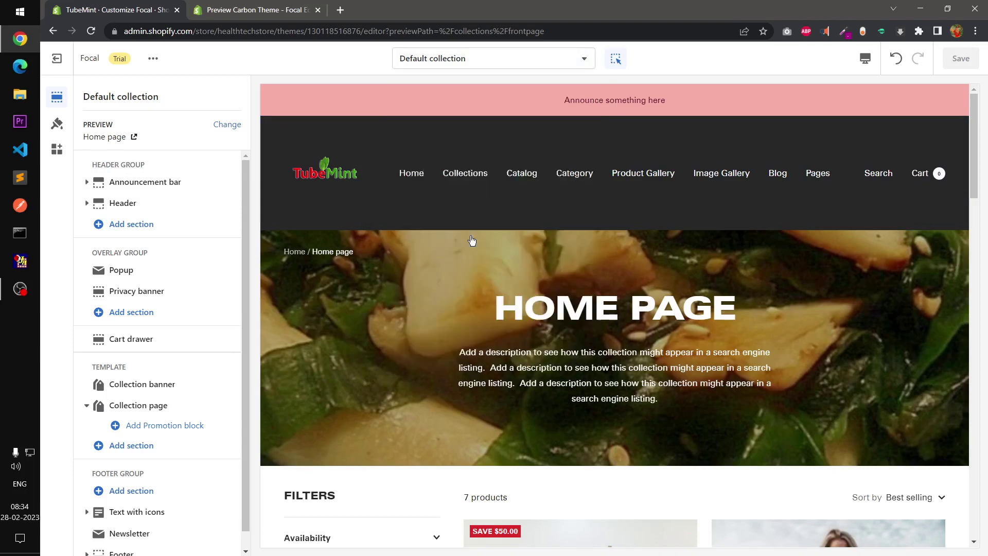
- Preview the Default page template and scroll through the Clients page
left_click(463, 149)
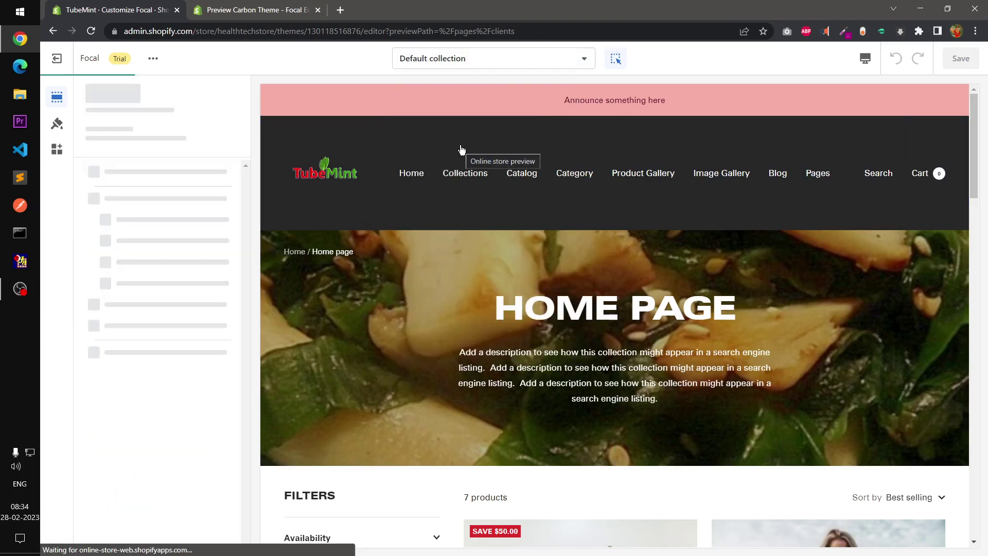
scroll(605, 342, "down", 15)
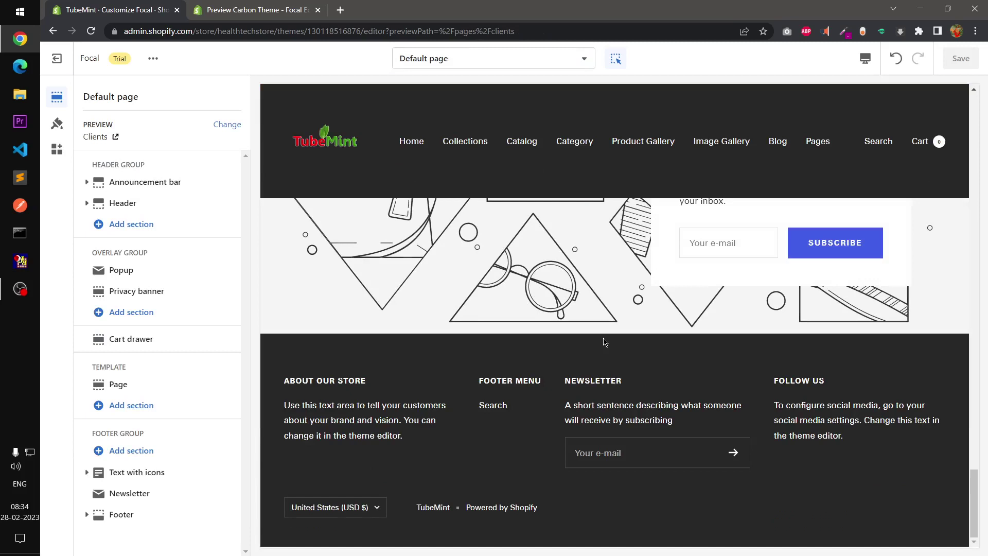
scroll(605, 342, "up", 12)
scroll(605, 343, "up", 5)
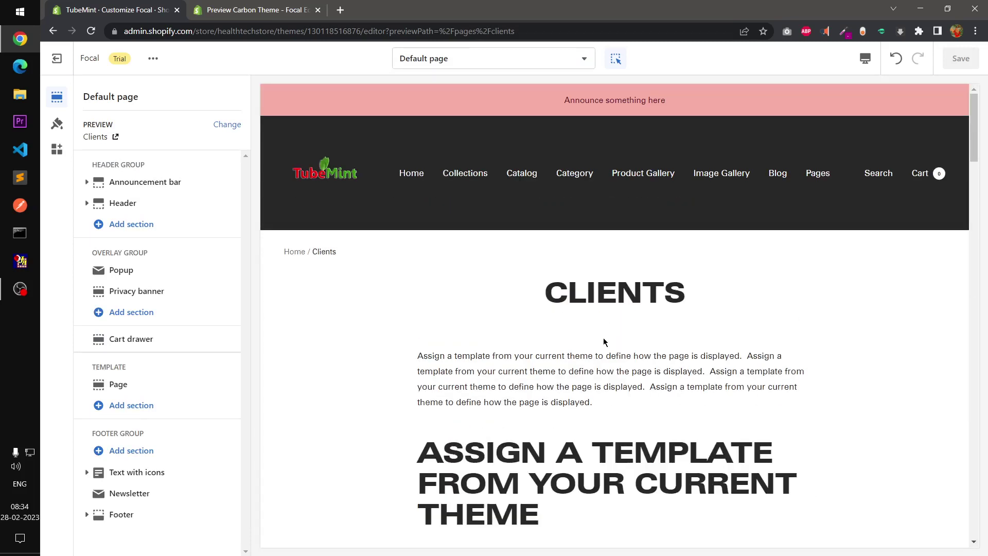
- Switch to the Default blog template showing the Launch blog and check its Blog section
left_click(465, 60)
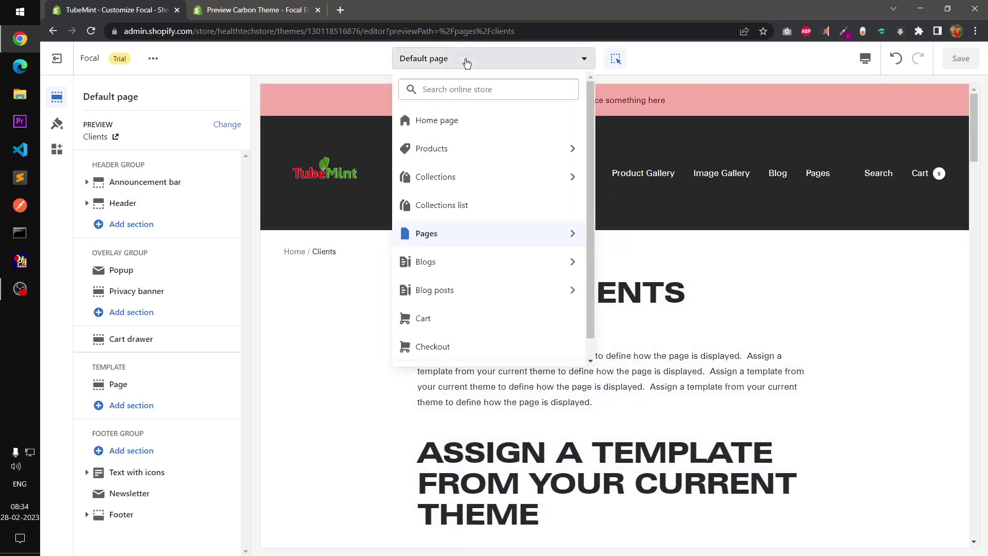
left_click(465, 277)
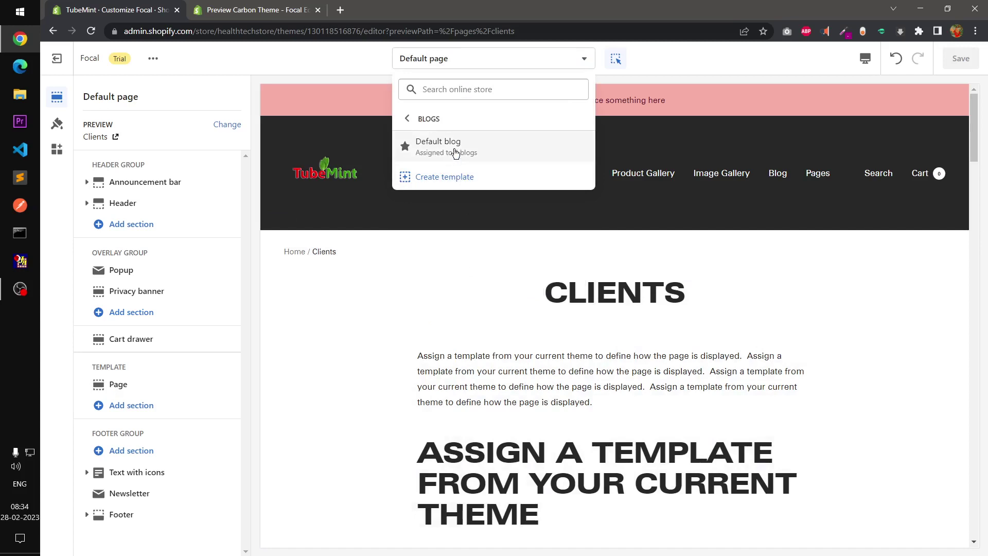
left_click(452, 149)
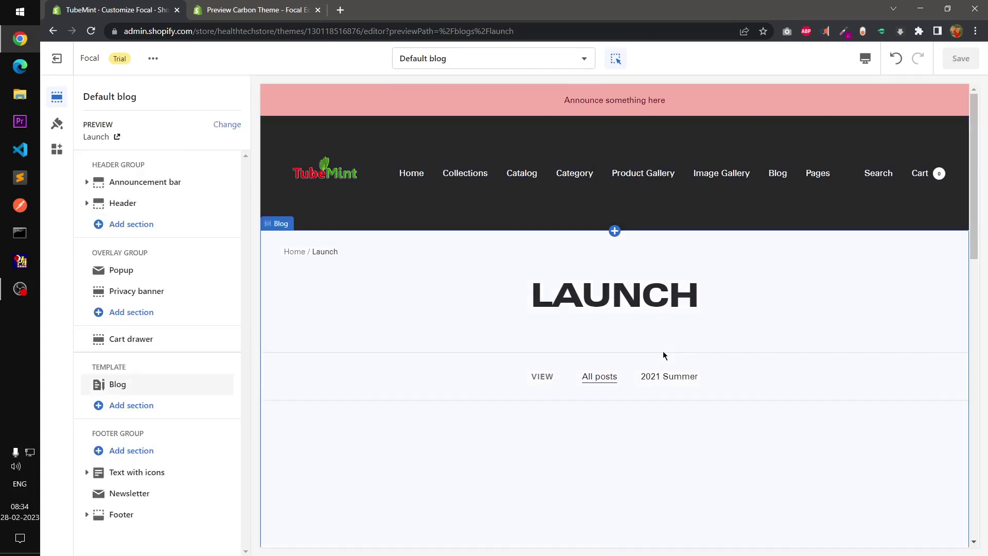
scroll(663, 355, "down", 5)
scroll(664, 355, "down", 5)
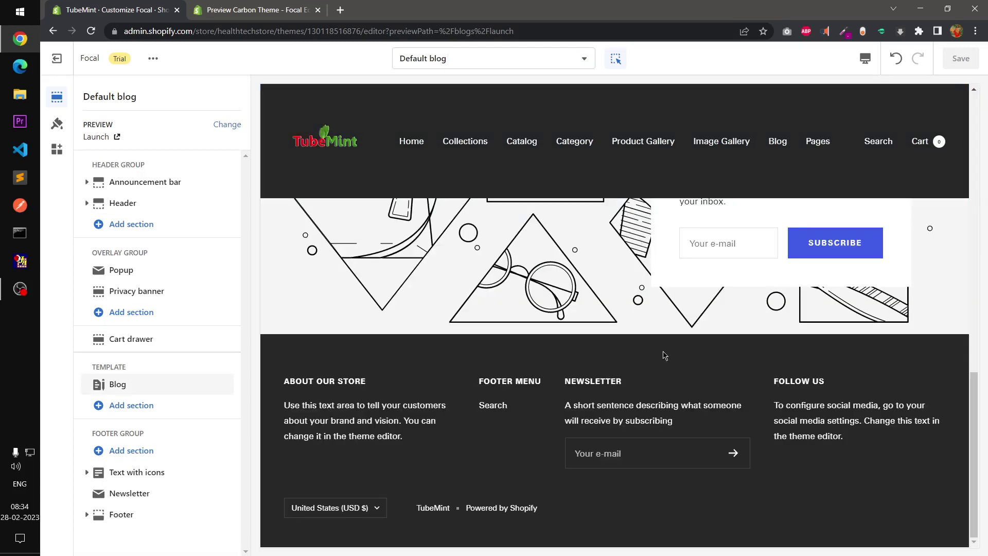
scroll(665, 355, "up", 5)
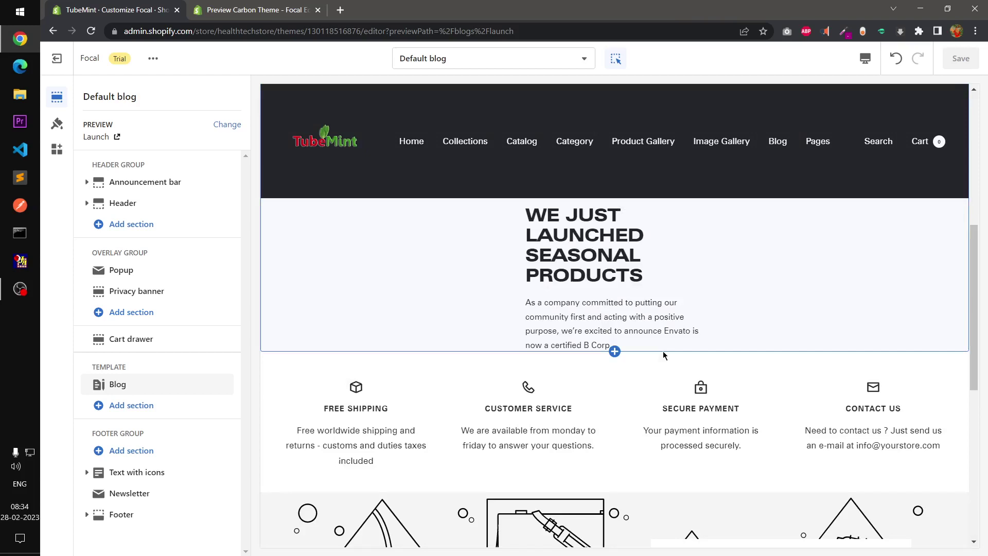
left_click(591, 285)
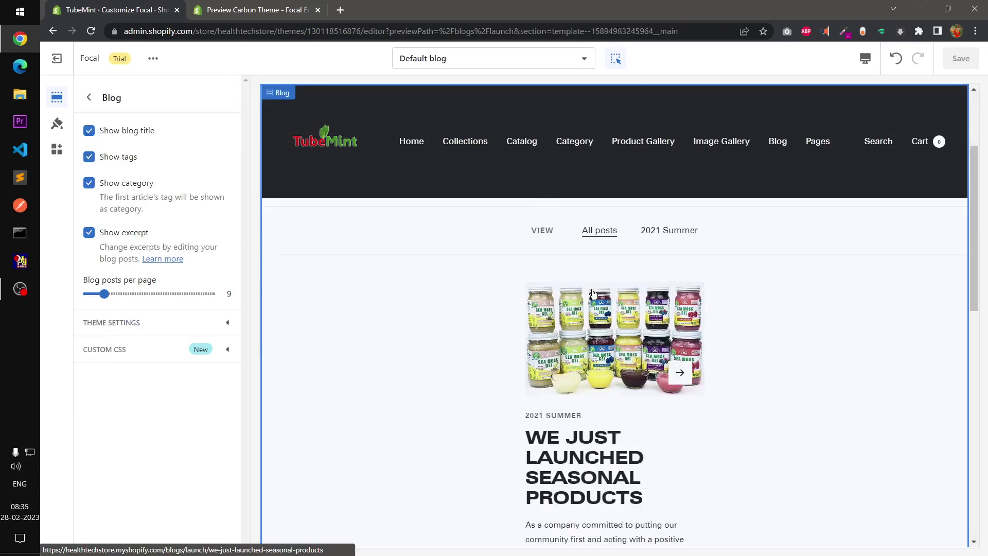
left_click(593, 293)
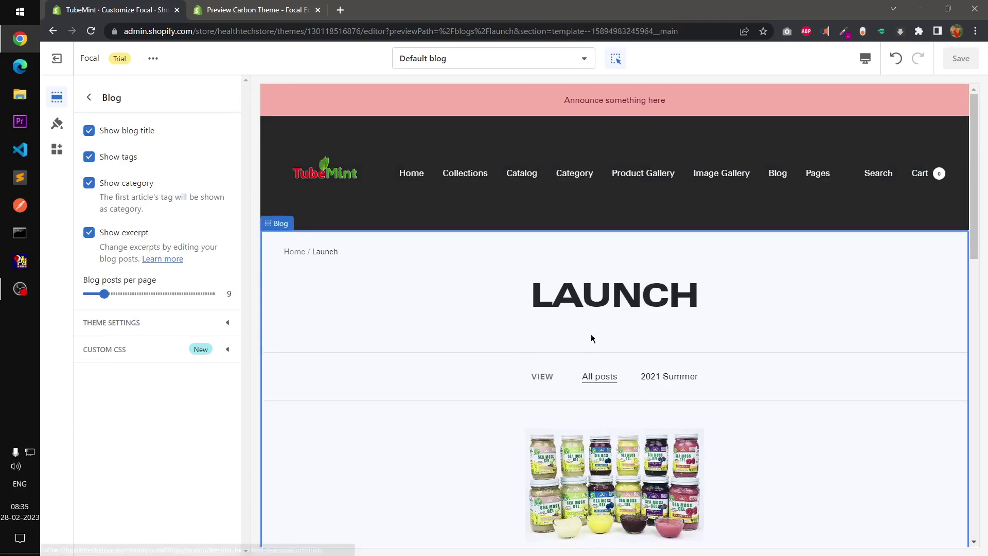
- Open the We just launched seasonal products post and scroll through it
left_click(605, 483)
scroll(635, 379, "down", 10)
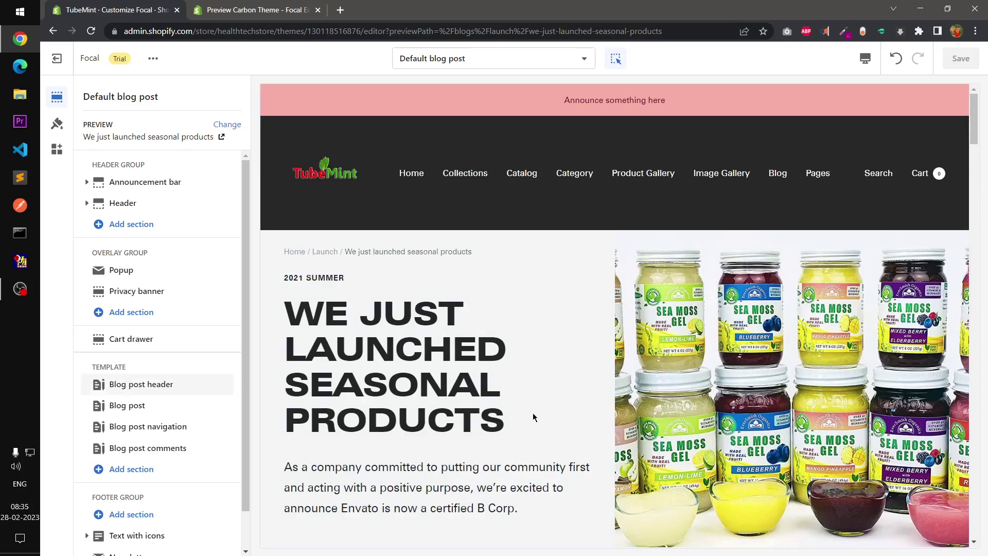
scroll(533, 417, "down", 5)
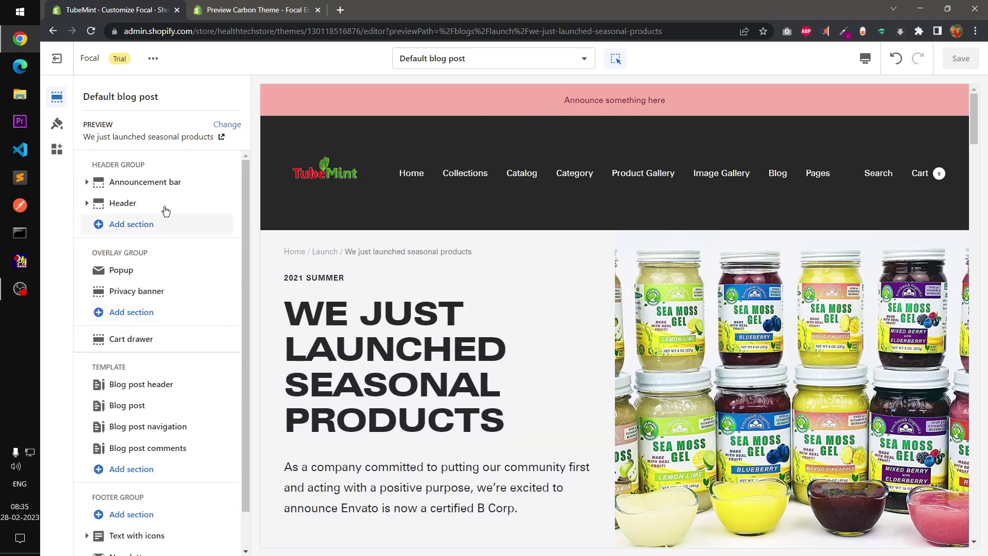
- Check the Announcement bar position options, leaving Non sticky, and view the Blog post header settings
left_click(151, 182)
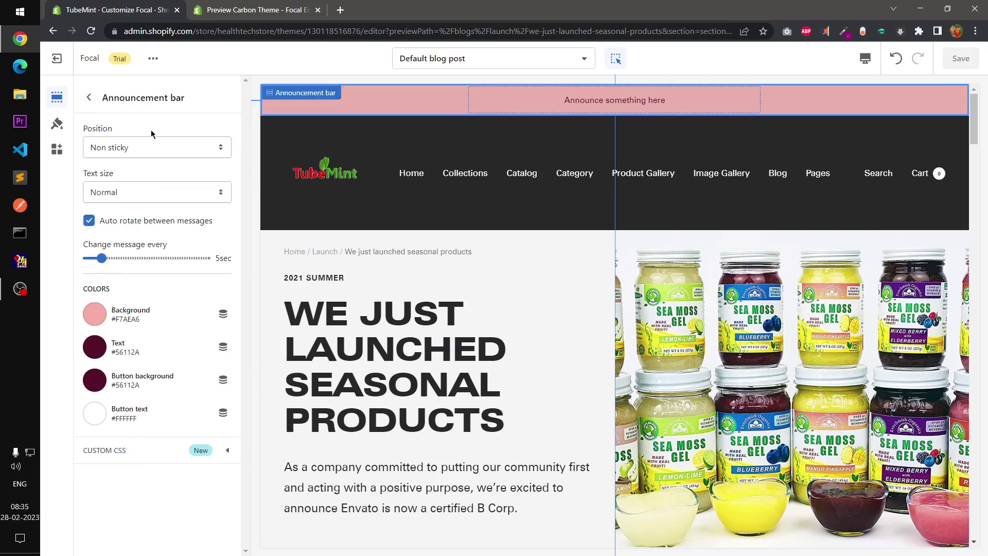
left_click(141, 148)
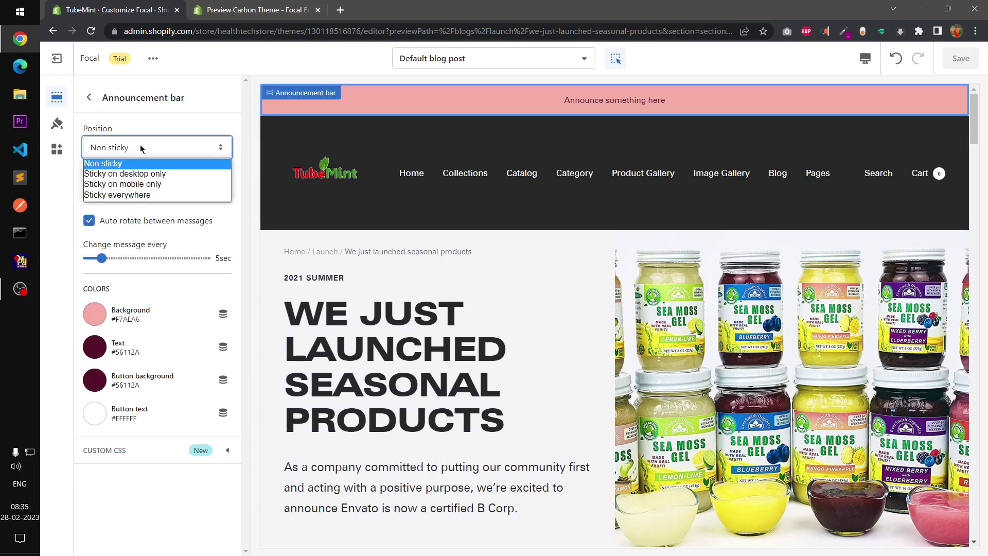
left_click(479, 329)
left_click(481, 331)
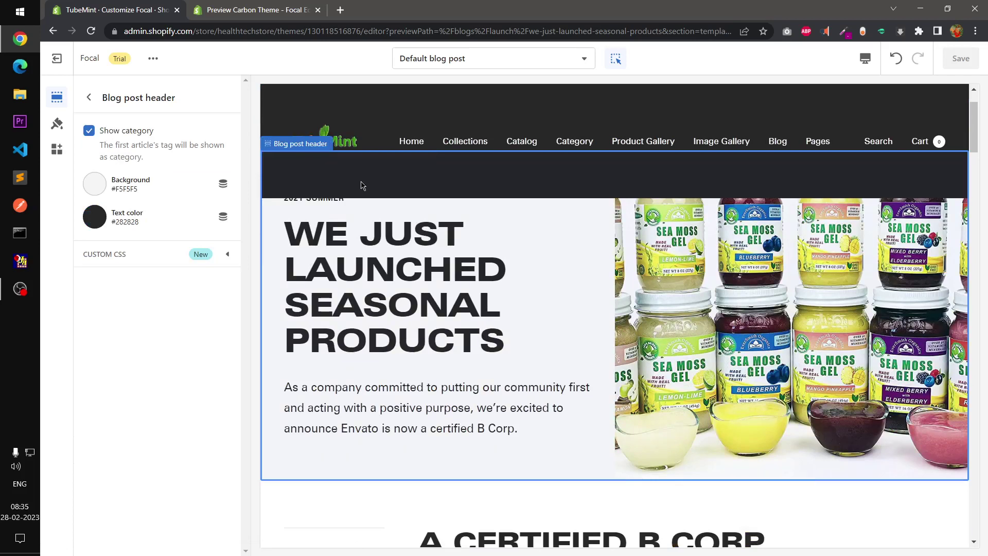
left_click(90, 98)
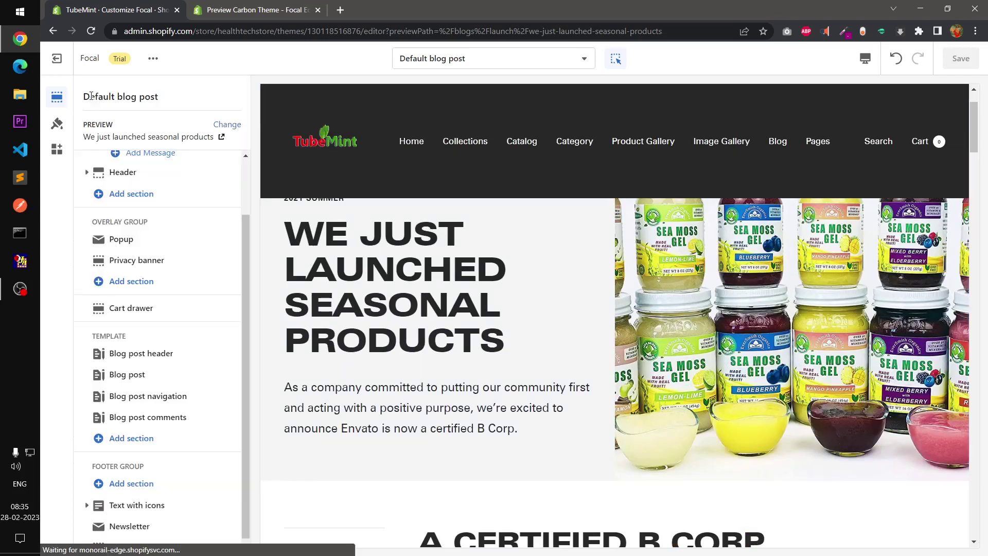
left_click(530, 103)
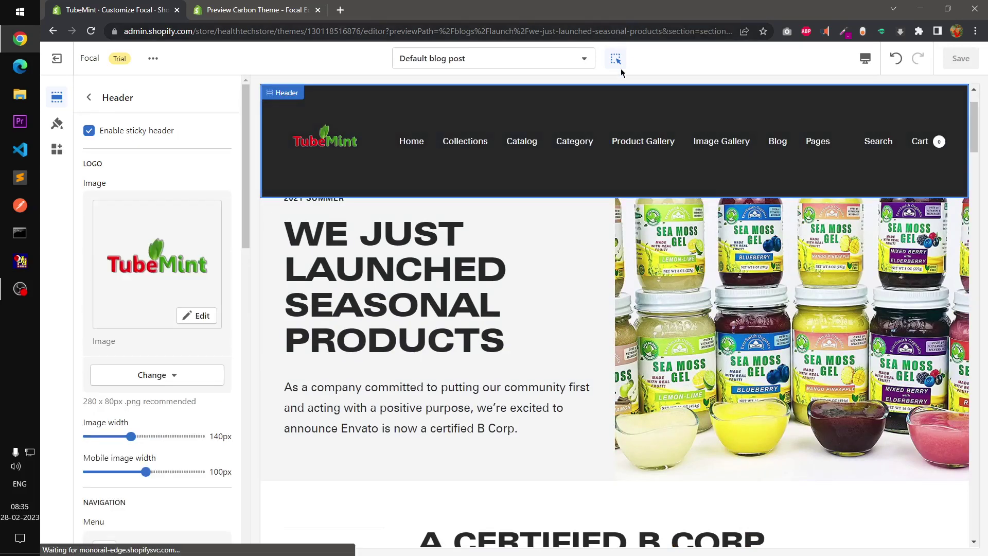
left_click(547, 95)
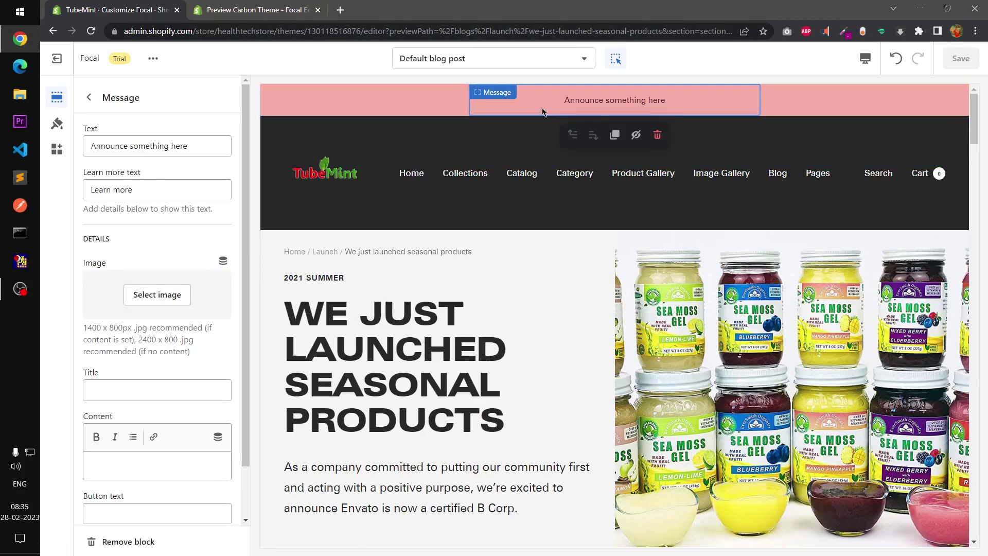
left_click_drag(246, 379, 260, 243)
left_click(90, 98)
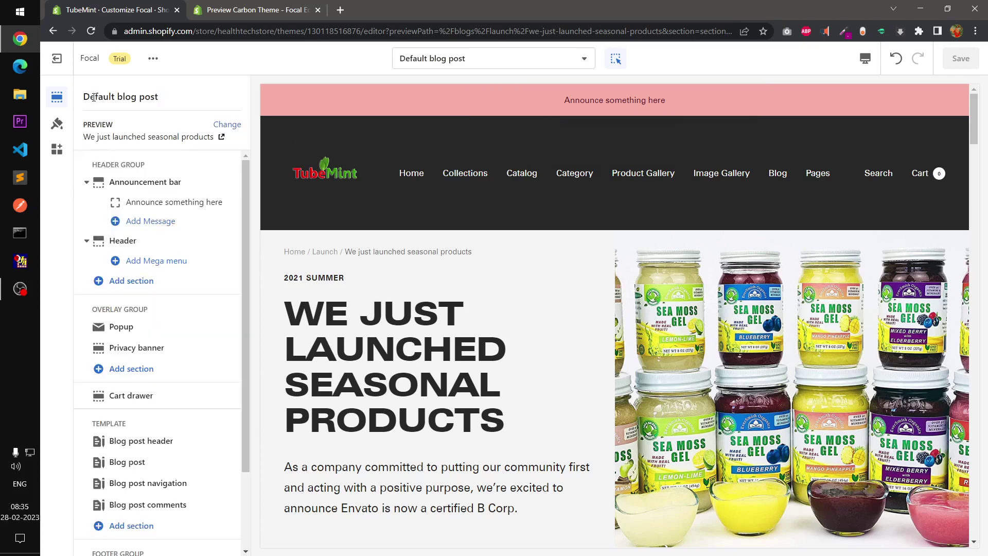
left_click(173, 202)
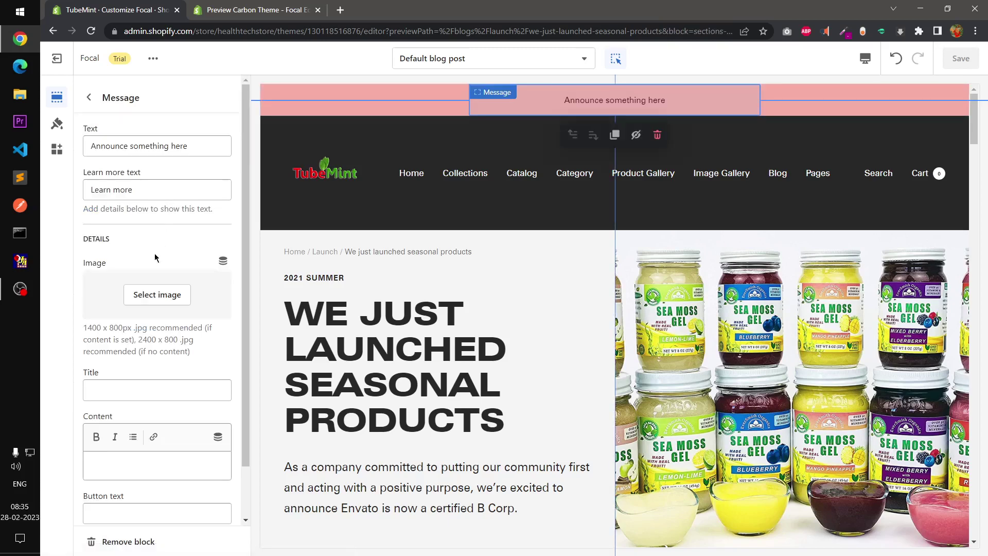
left_click(89, 98)
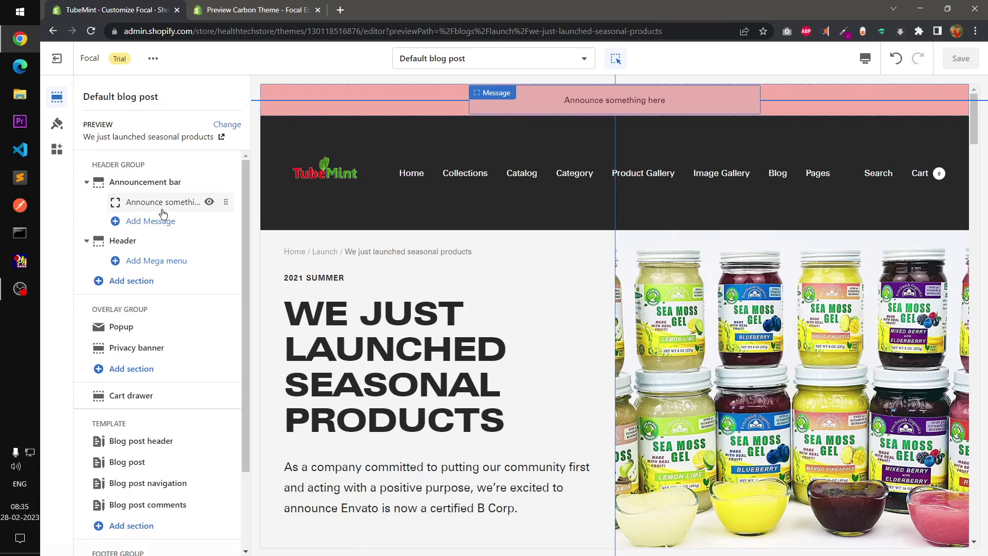
left_click(161, 220)
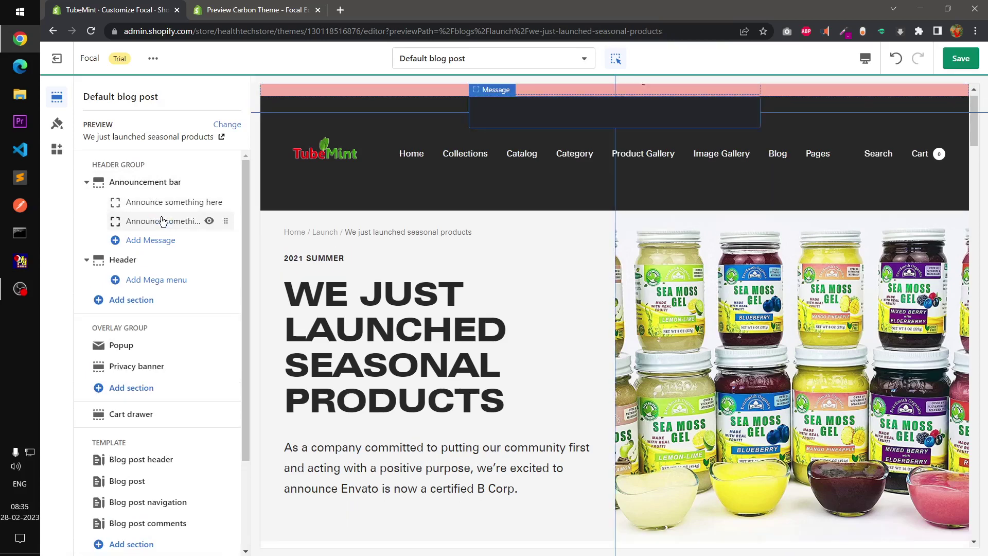
left_click(170, 221)
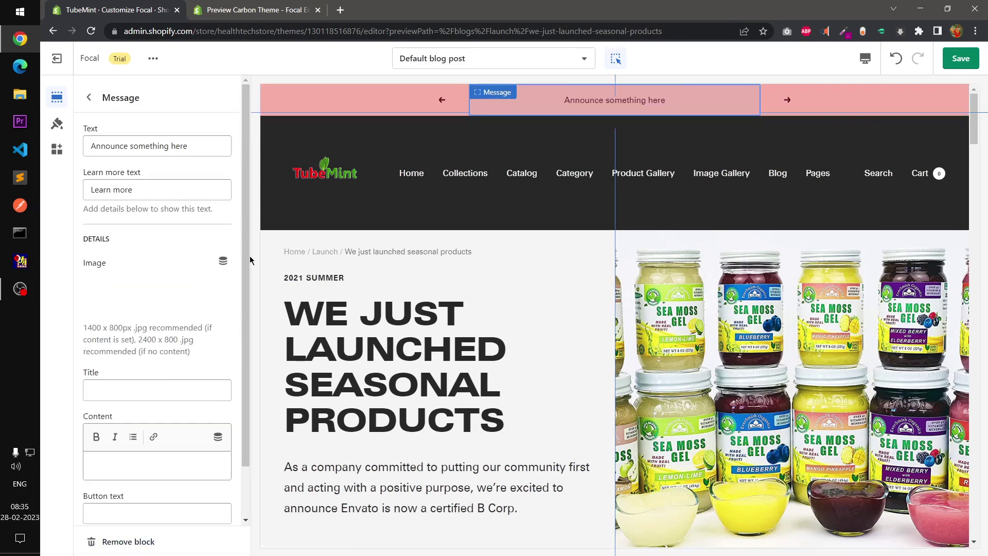
left_click(134, 543)
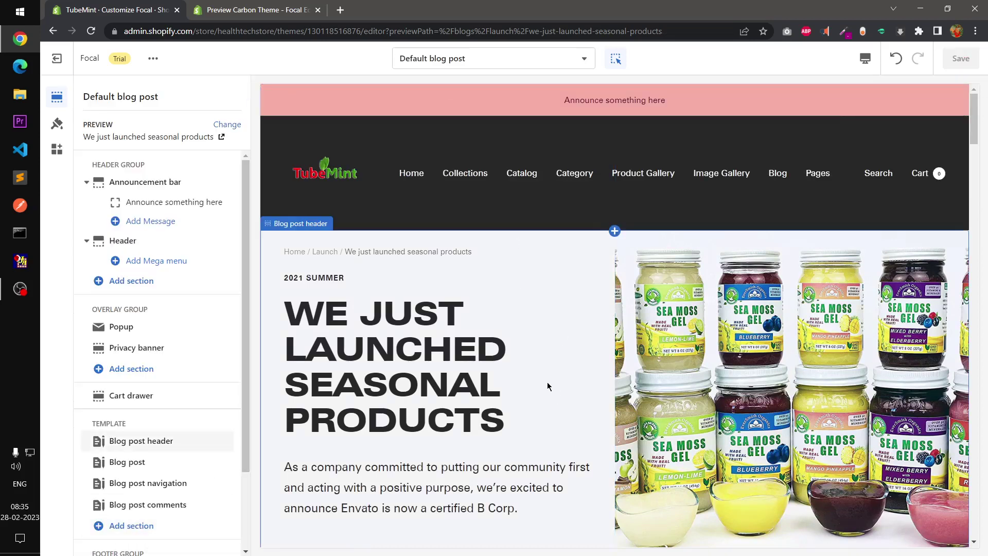
scroll(547, 386, "down", 20)
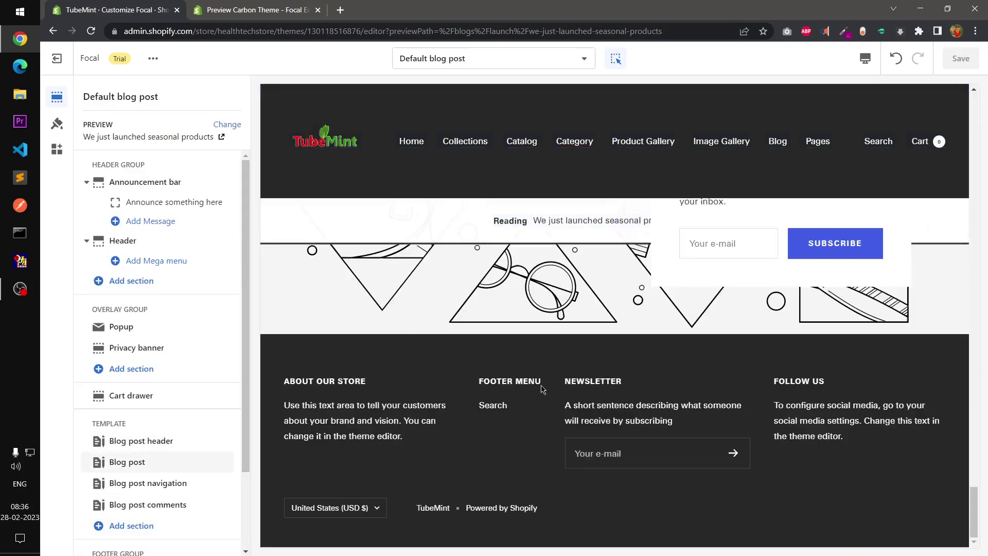
scroll(541, 389, "up", 20)
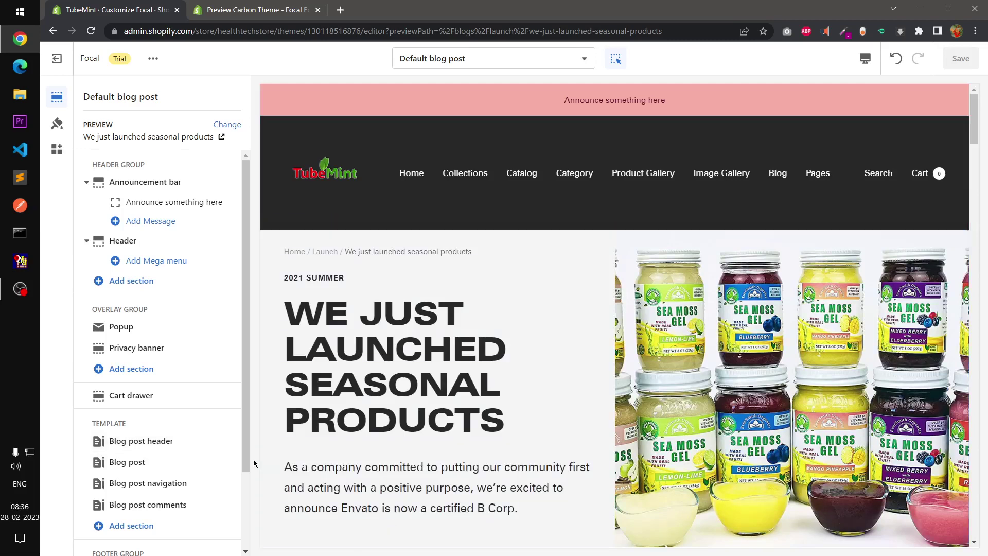
mouse_move(246, 454)
left_mouse_down()
mouse_move(246, 530)
mouse_move(246, 454)
left_mouse_up()
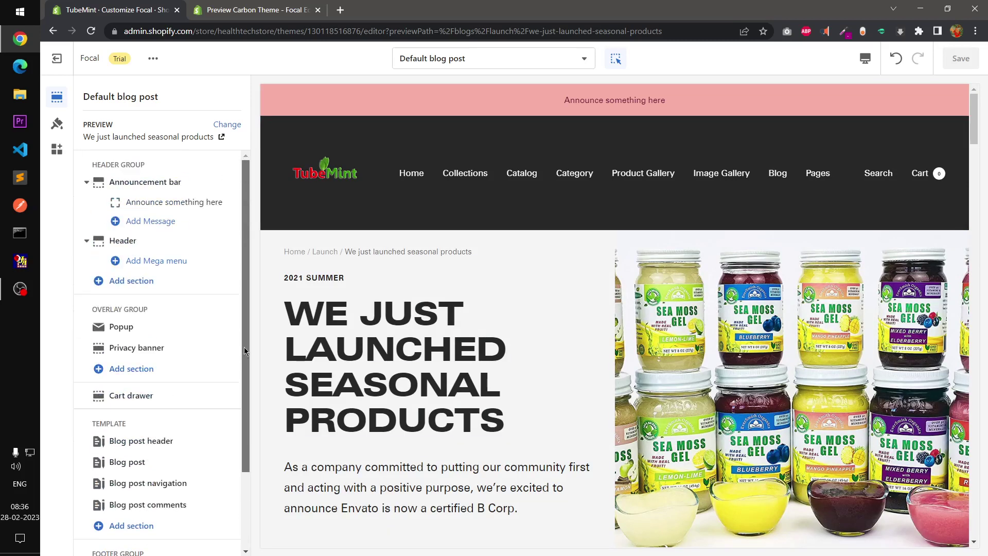
left_click(432, 372)
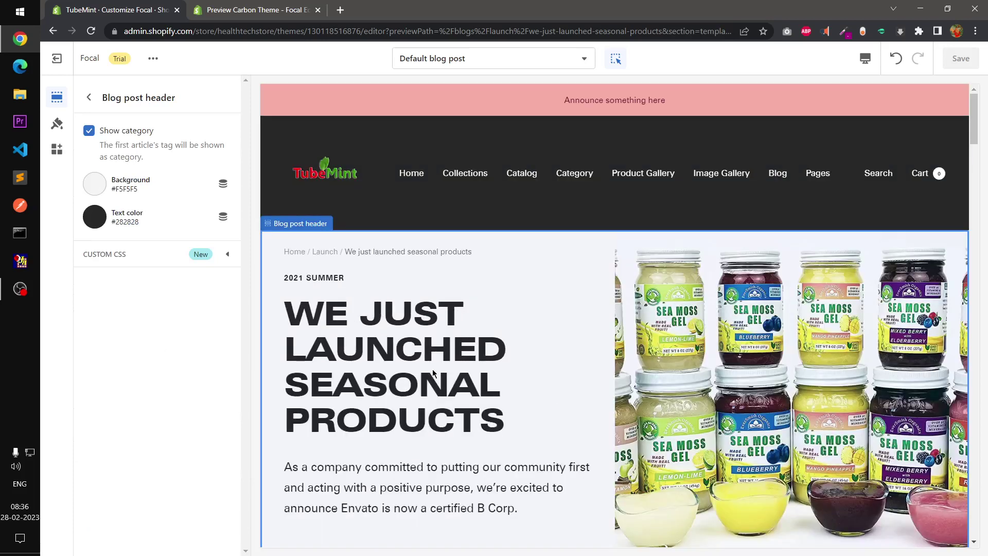
left_click(89, 97)
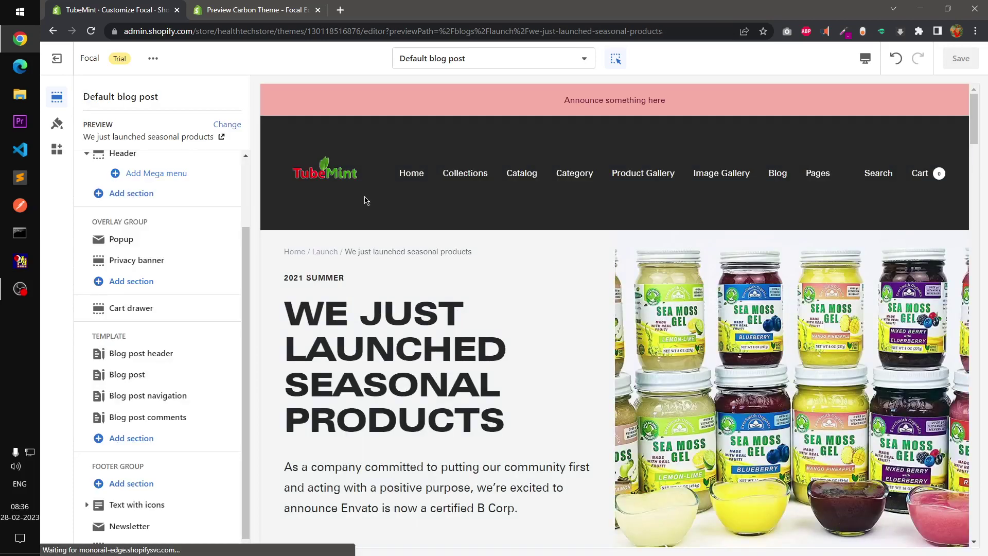
scroll(726, 374, "down", 15)
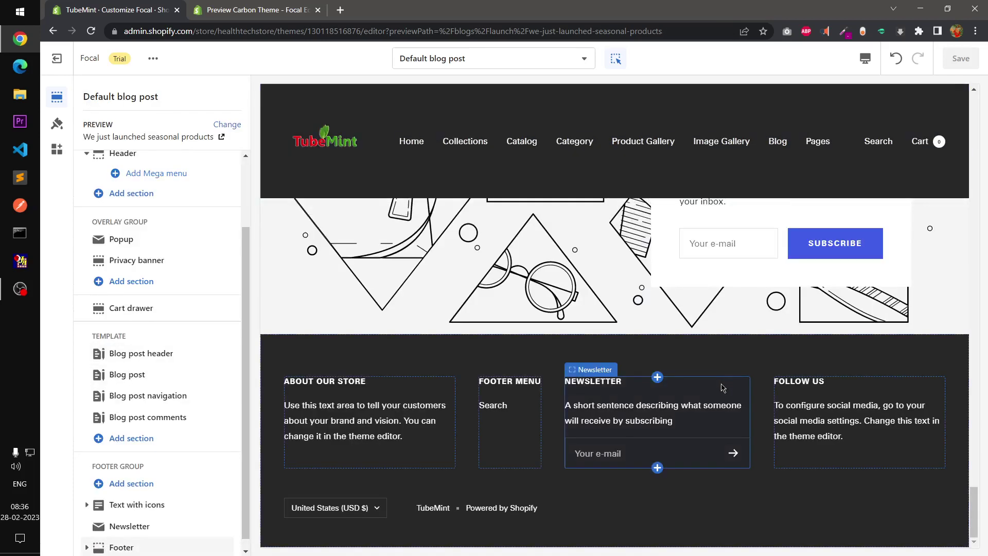
scroll(721, 391, "up", 15)
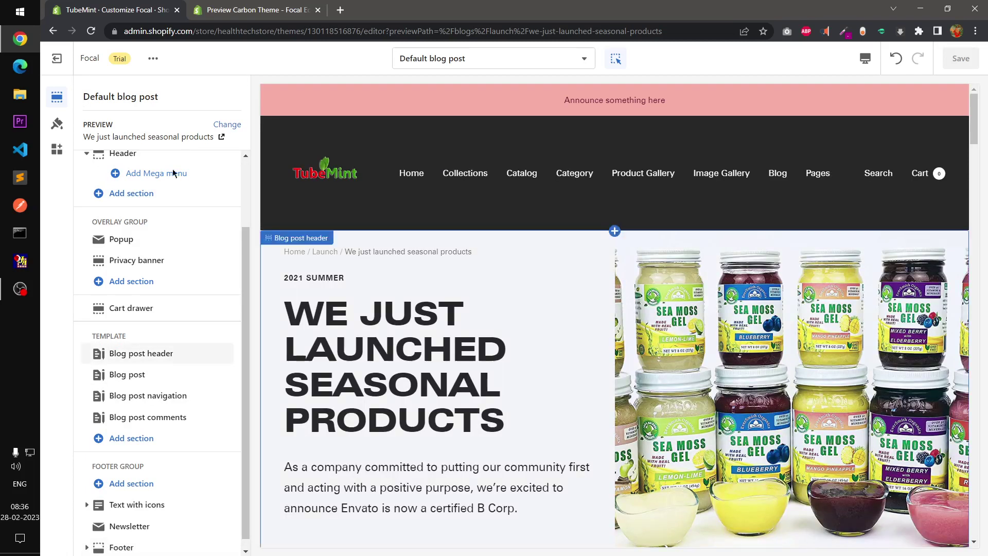
- Switch the preview to mobile size and scroll the page
left_click(858, 61)
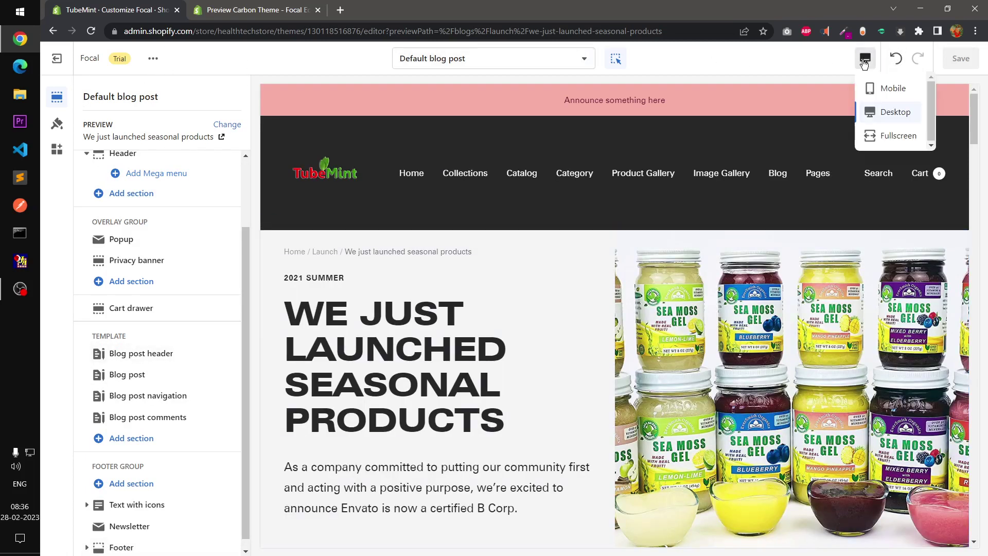
left_click(881, 94)
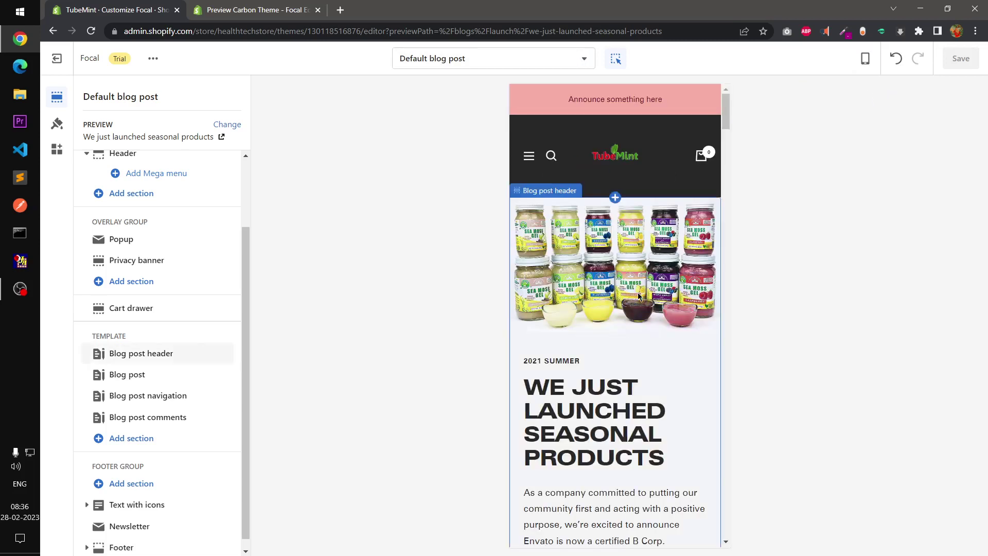
scroll(636, 293, "down", 15)
scroll(634, 314, "up", 15)
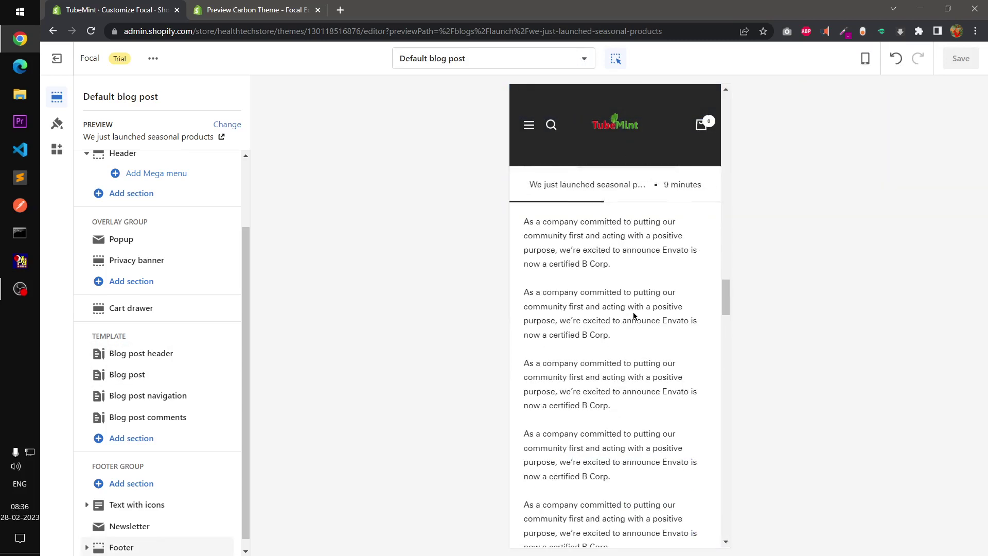
- Switch to the Default product template and scroll its Facebook Pixel product preview
left_click(441, 60)
left_click(450, 153)
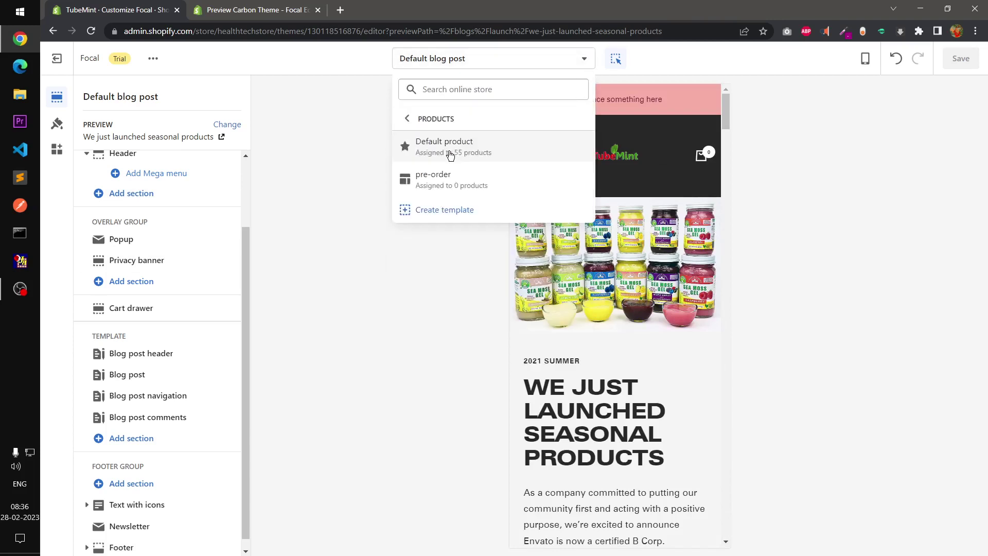
left_click(449, 149)
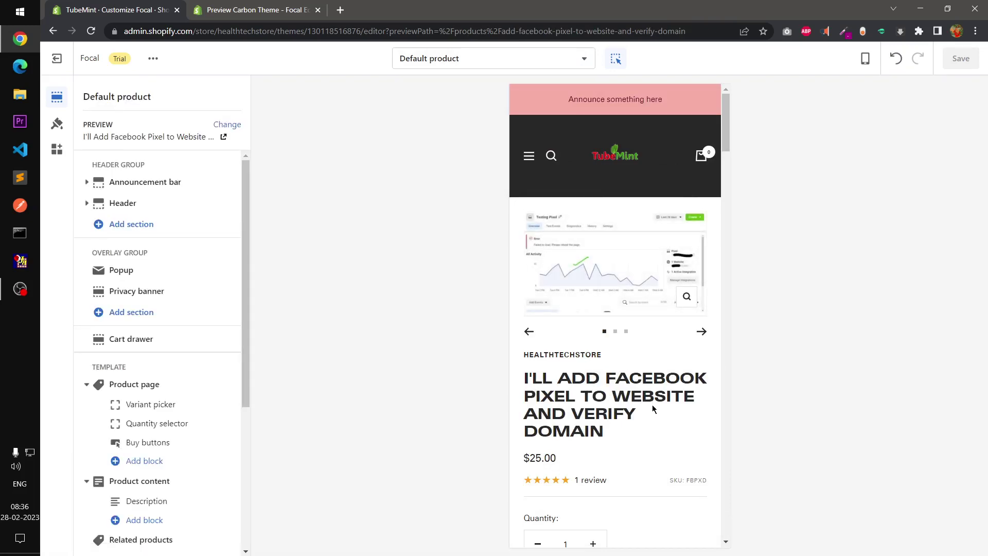
scroll(653, 405, "down", 15)
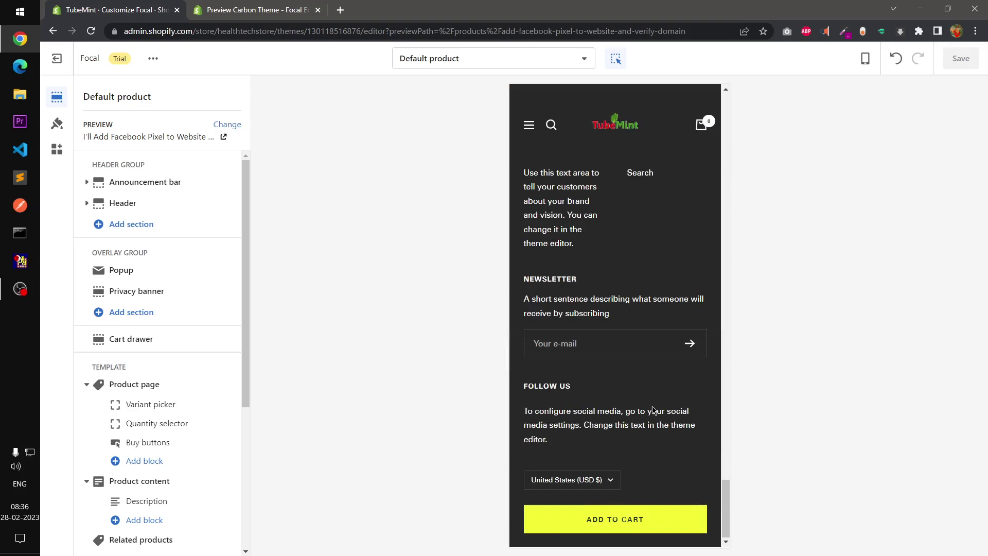
scroll(653, 410, "up", 5)
scroll(652, 410, "up", 10)
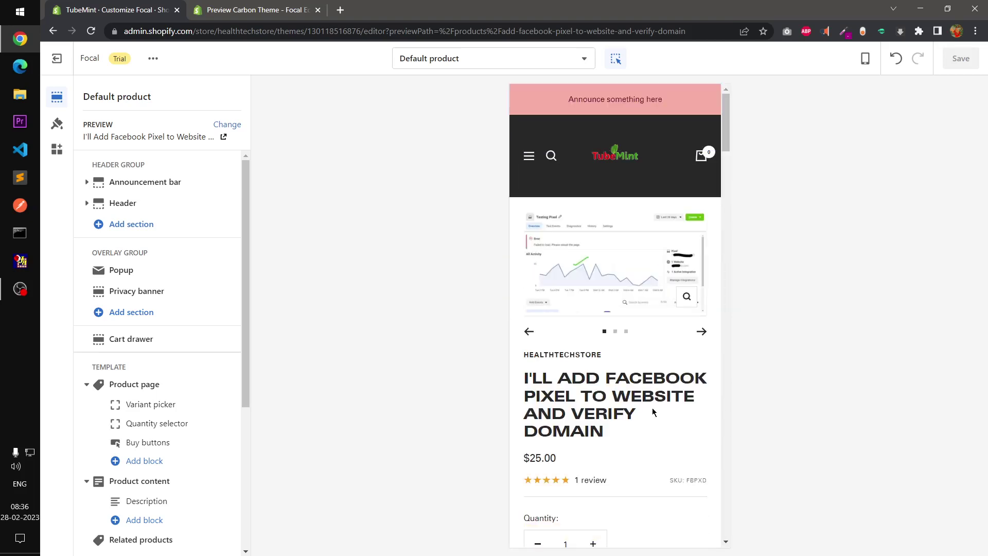
scroll(653, 407, "down", 15)
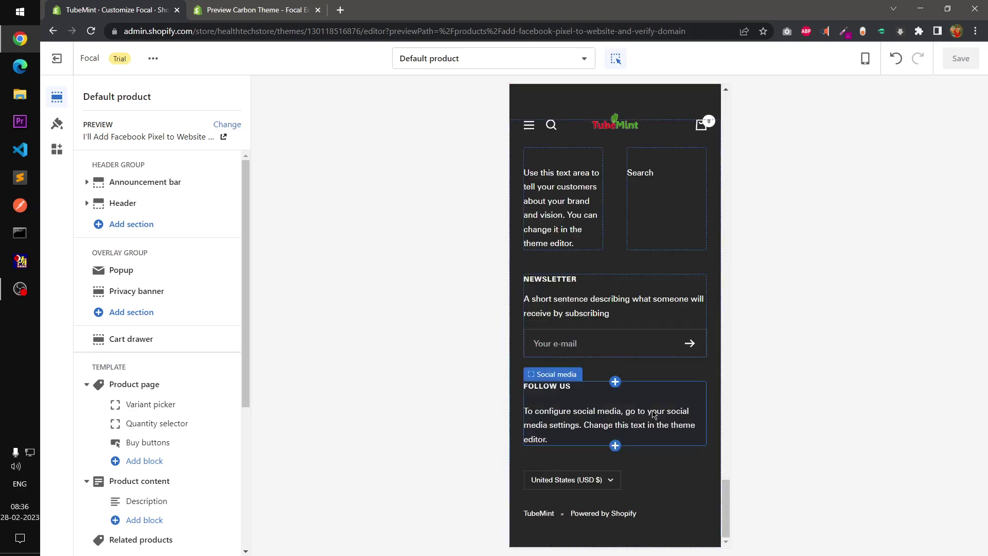
scroll(653, 414, "up", 6)
scroll(653, 414, "up", 10)
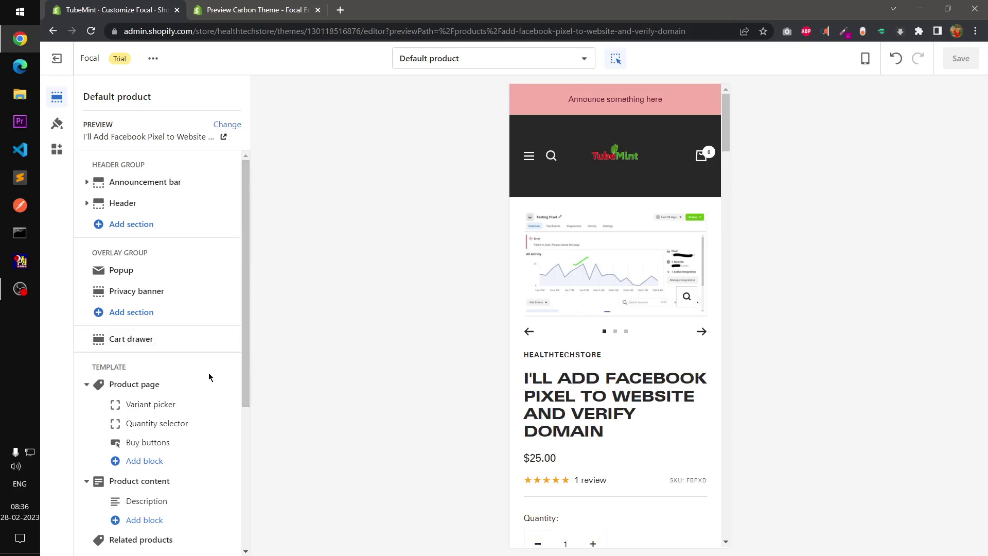
- Open the Product page section settings and scroll through them
left_click(135, 390)
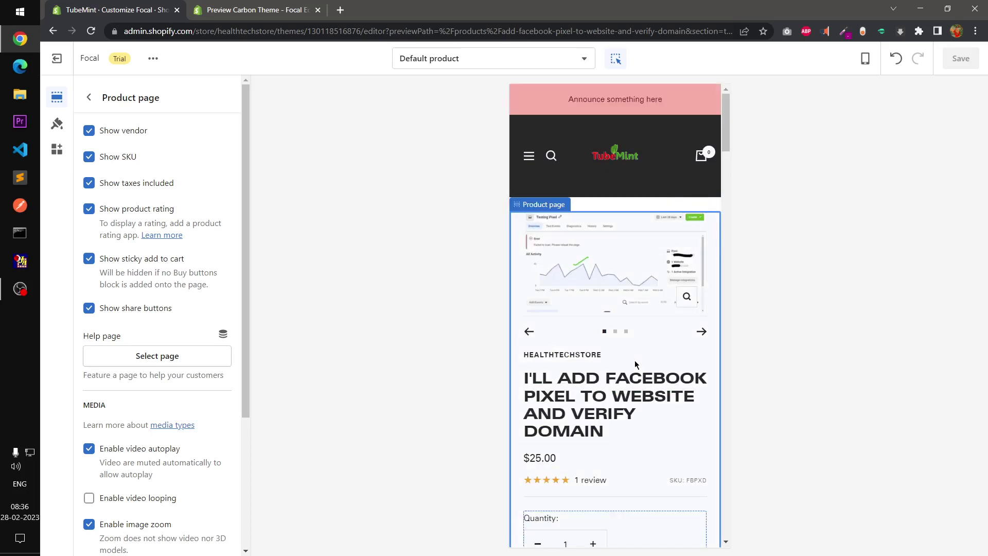
scroll(635, 360, "down", 5)
scroll(634, 363, "down", 10)
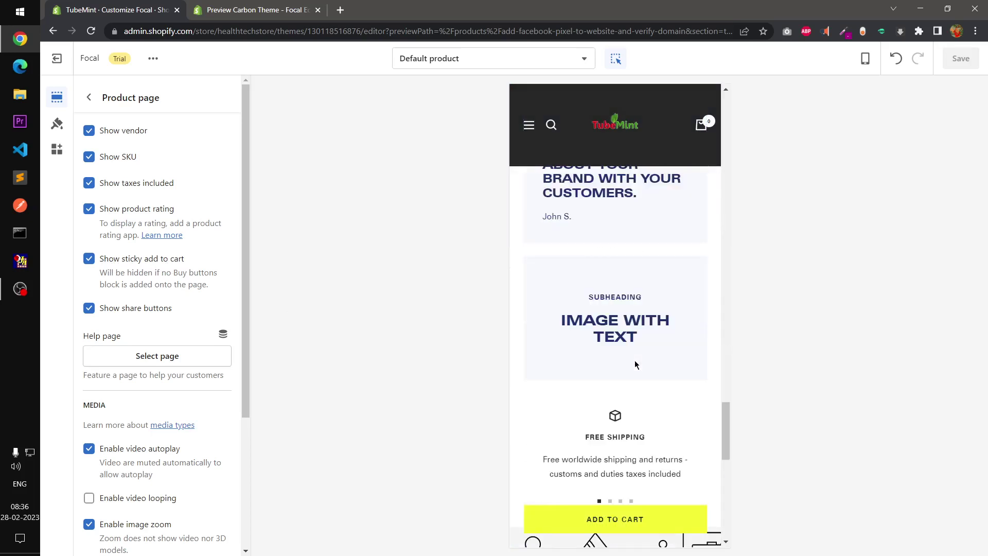
scroll(634, 363, "up", 10)
scroll(634, 362, "up", 5)
- Switch to the Default collection template and open its Collection page section settings
left_click(455, 59)
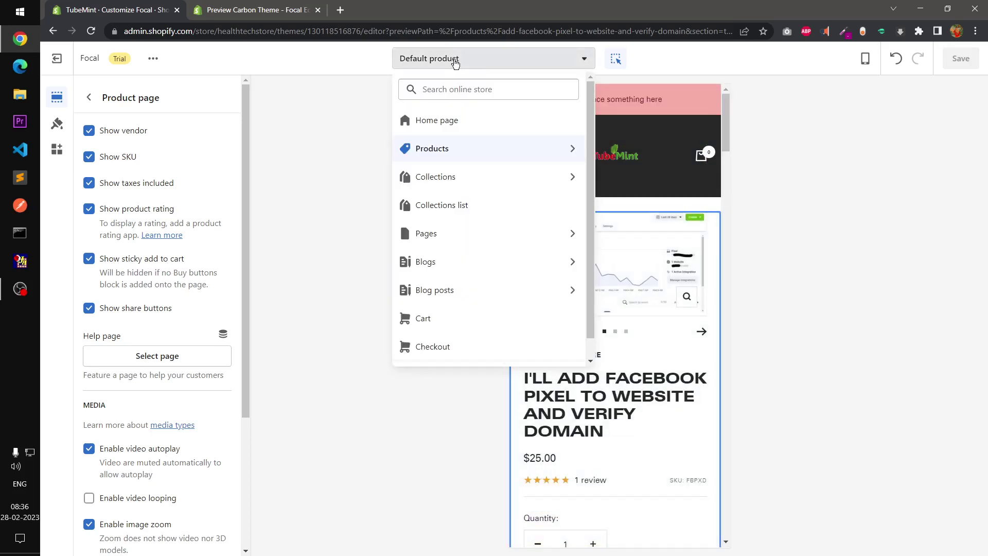
left_click(446, 181)
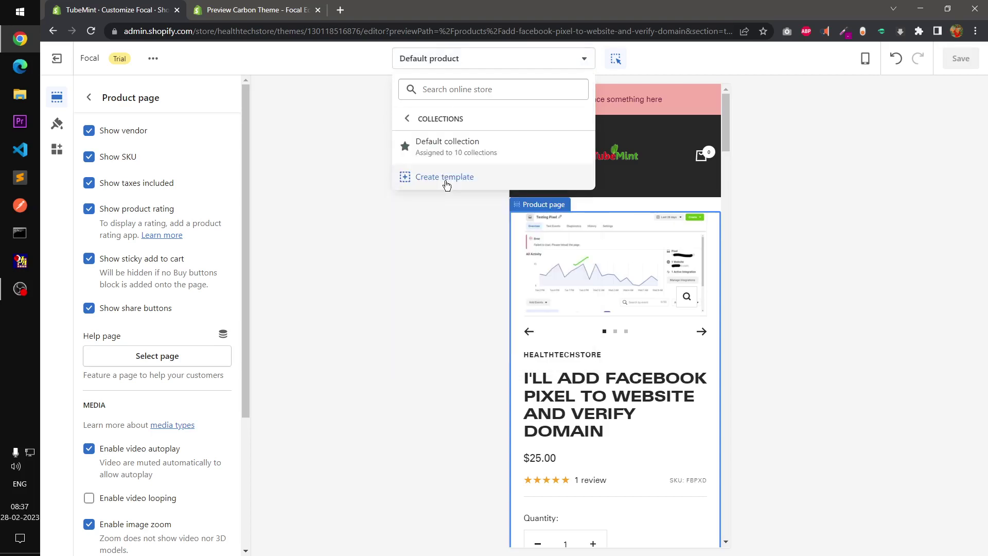
left_click(443, 150)
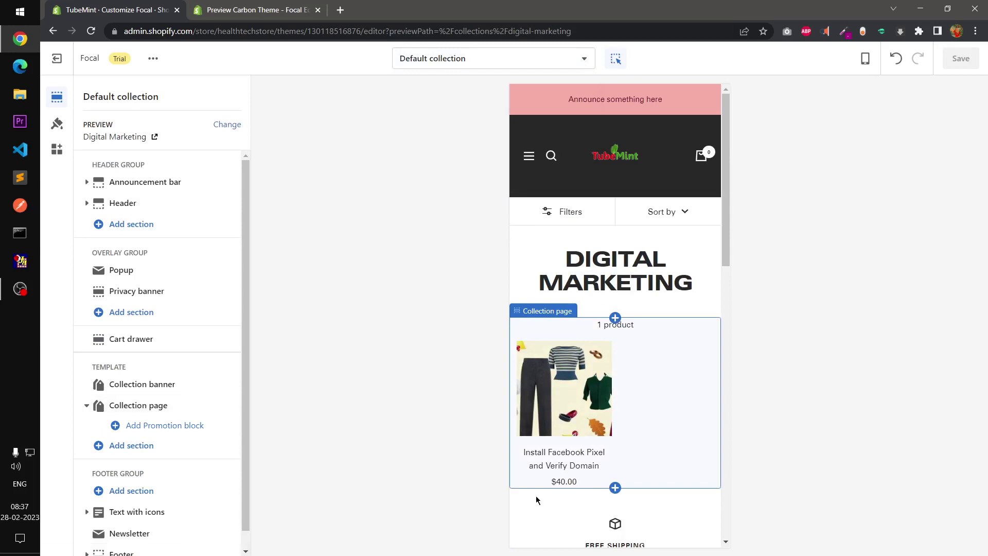
left_click(564, 418)
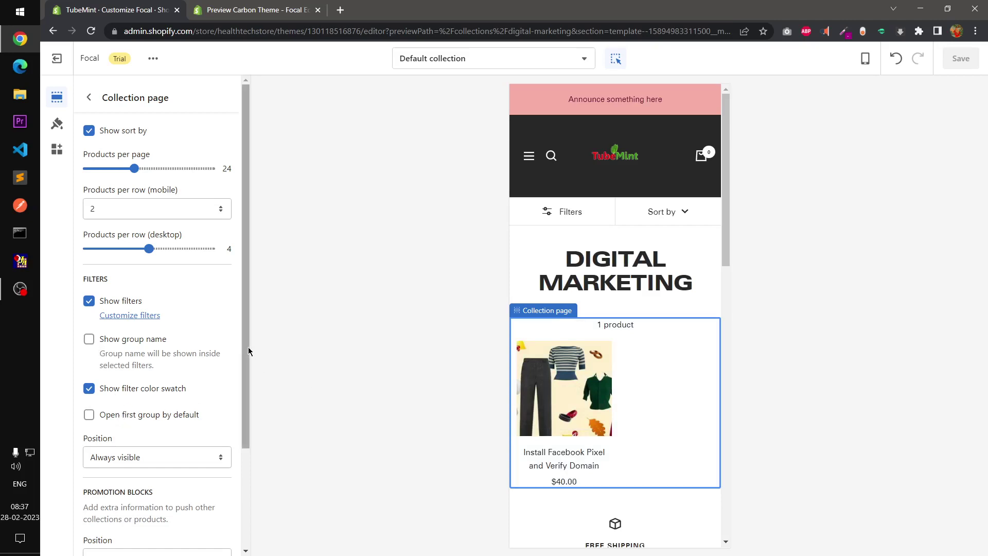
- Turn on Show group name and Open first group by default for filters, then save
left_click_drag(248, 346, 248, 443)
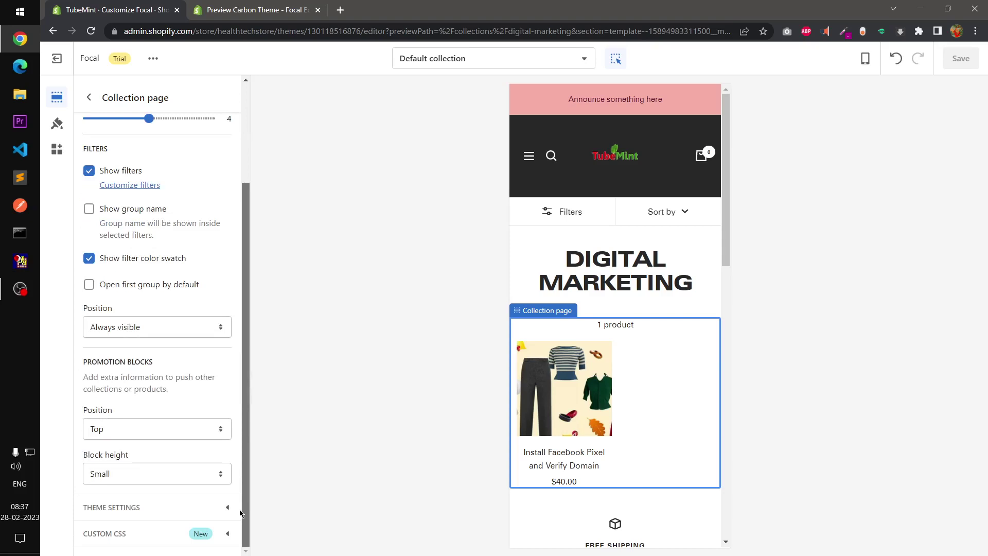
left_click_drag(240, 497, 243, 366)
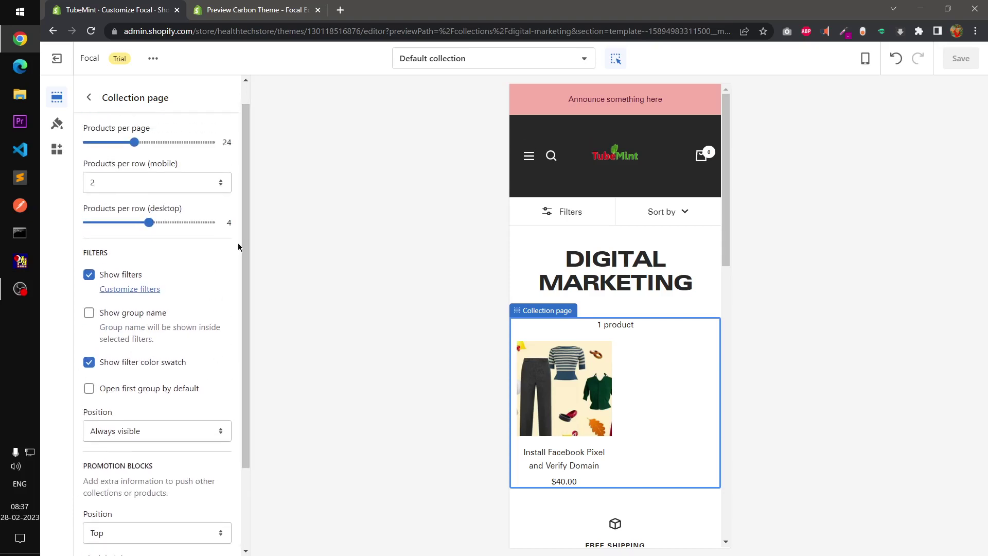
left_click_drag(242, 257, 243, 239)
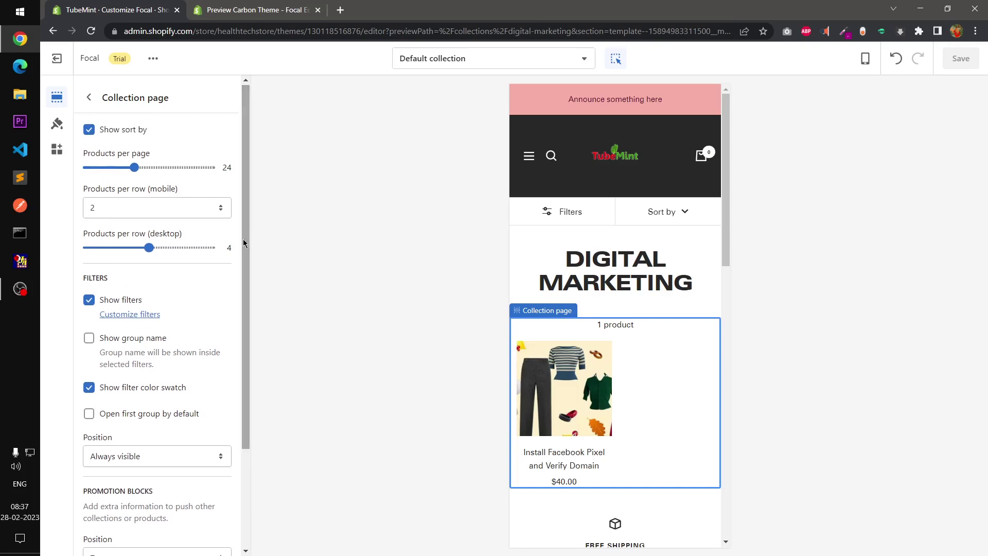
left_click(89, 342)
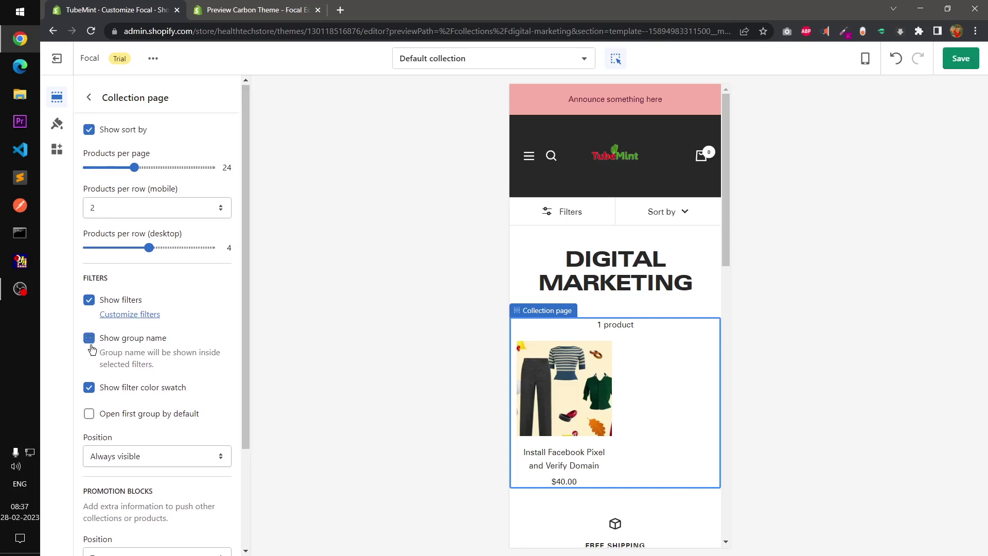
left_click(137, 417)
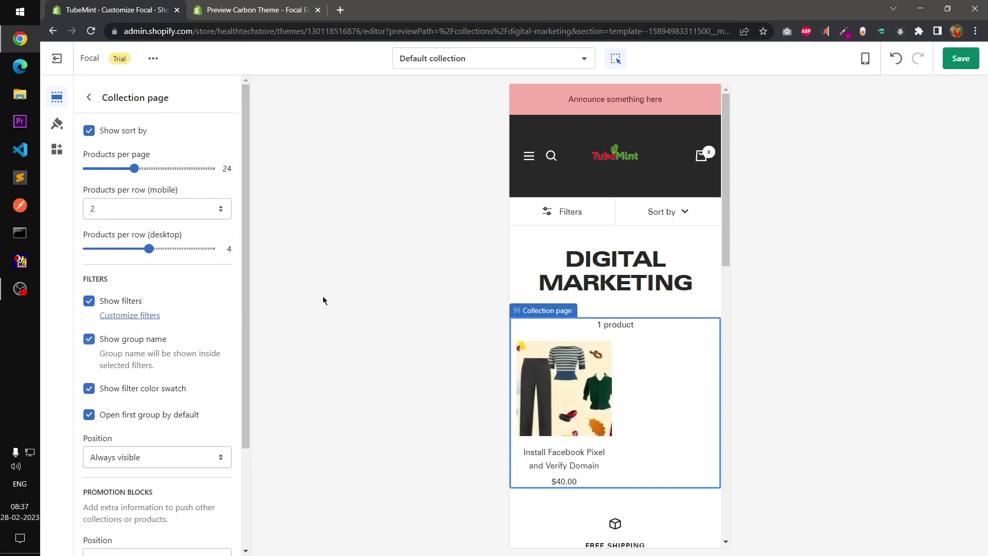
left_click(961, 59)
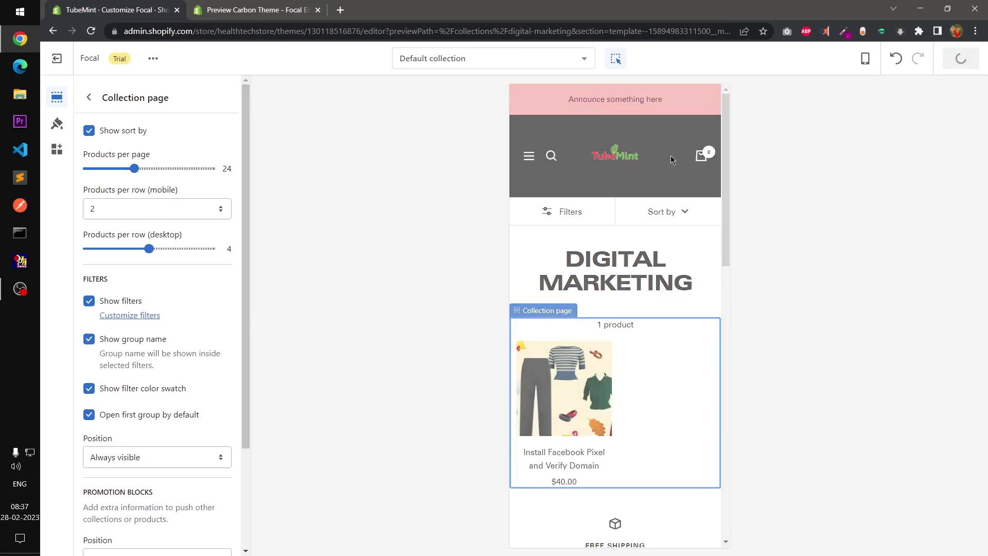
- Switch the preview to the desktop layout and go to the Collections page
left_click(865, 58)
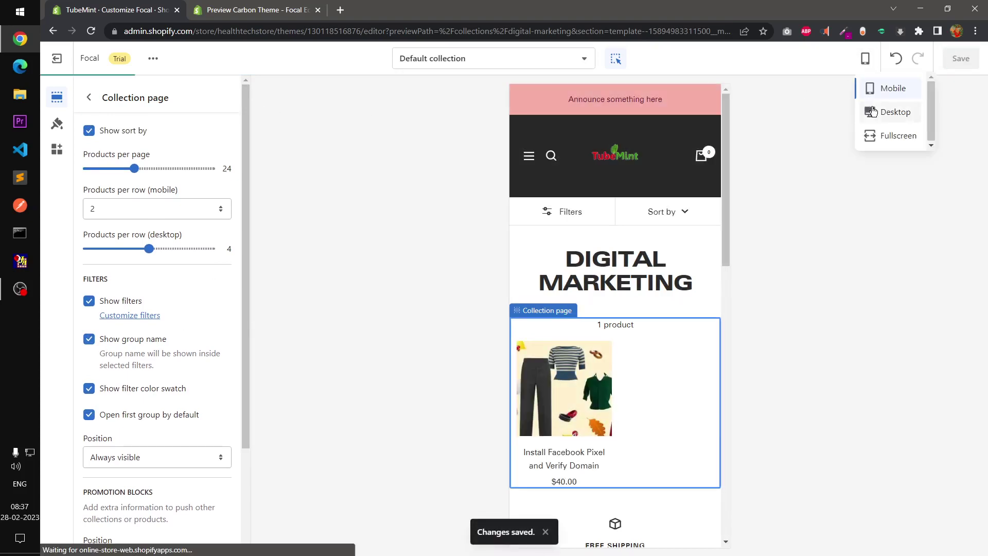
left_click(896, 110)
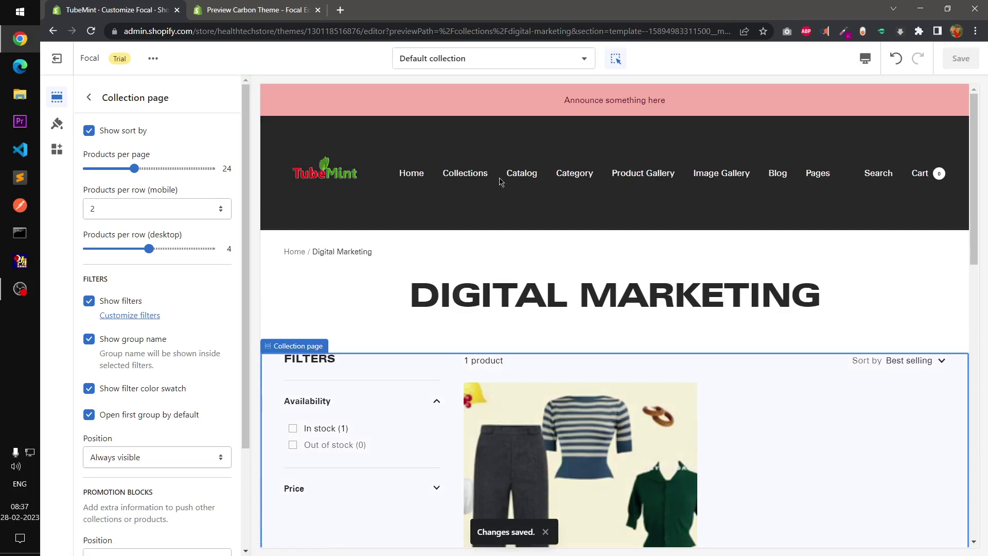
left_click(474, 179)
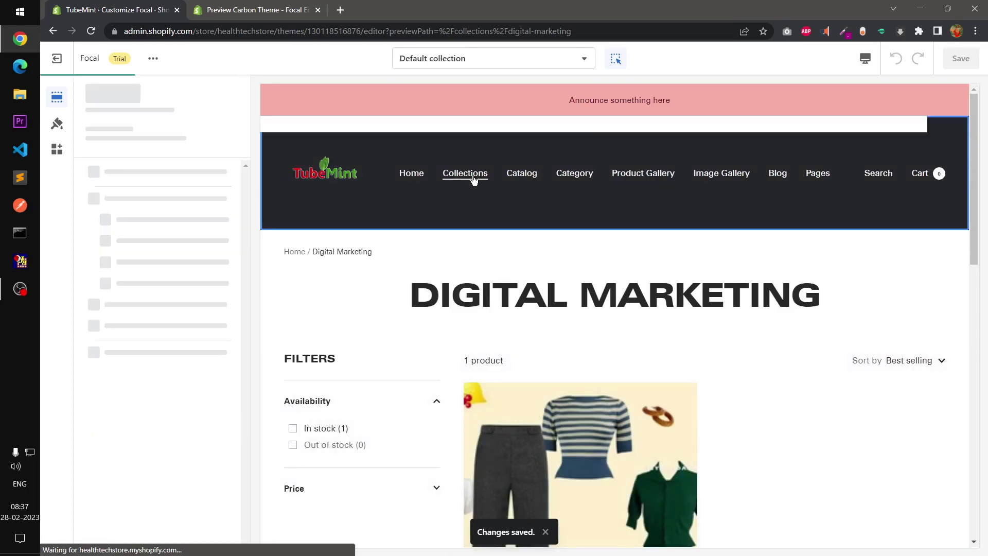
left_click(632, 458)
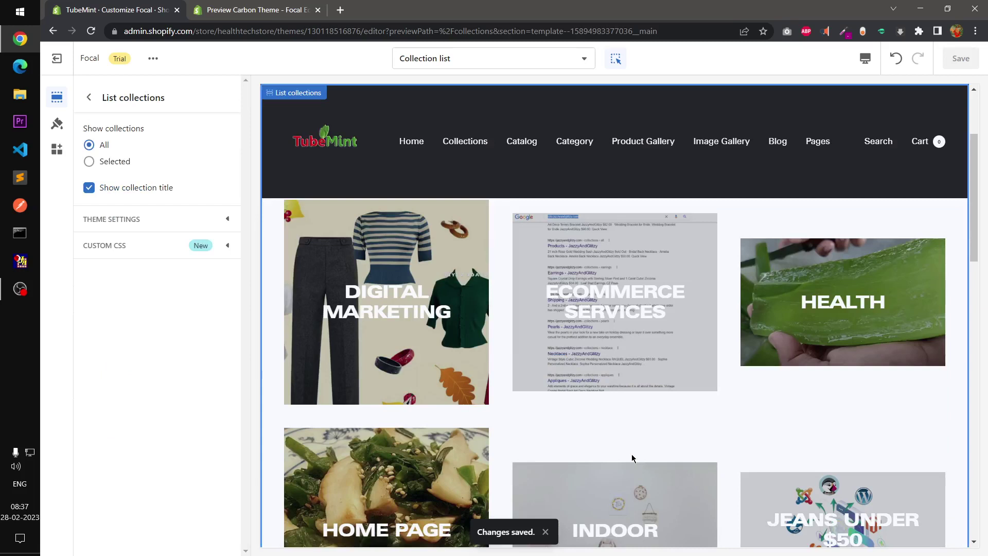
- Open the Ecommerce Services collection and scroll from its heading down to the footer
left_click(614, 345)
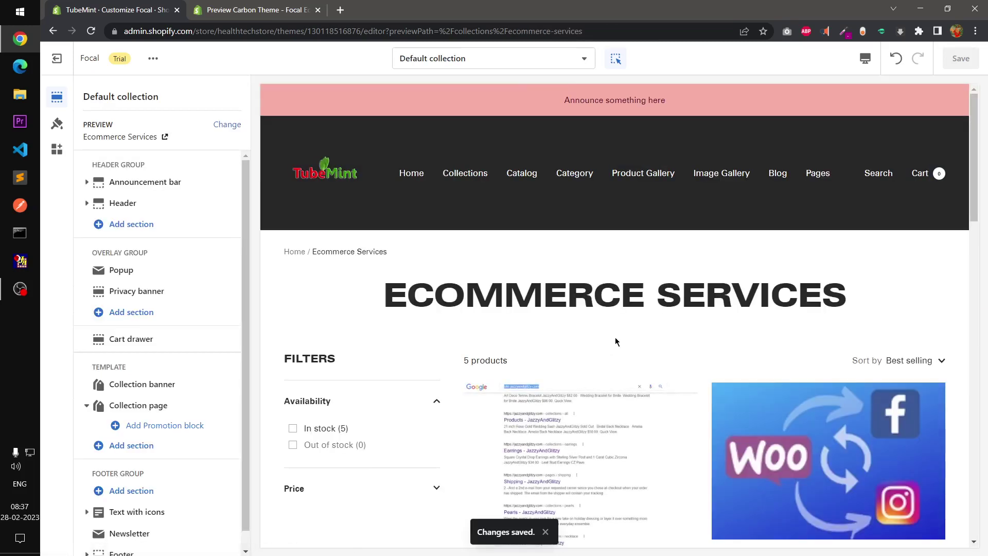
scroll(616, 338, "down", 15)
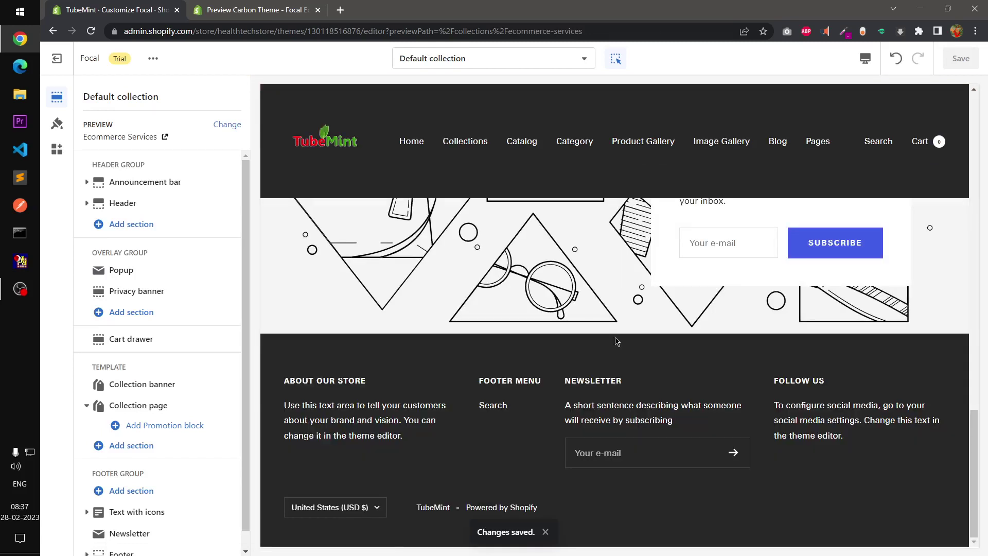
scroll(616, 341, "up", 15)
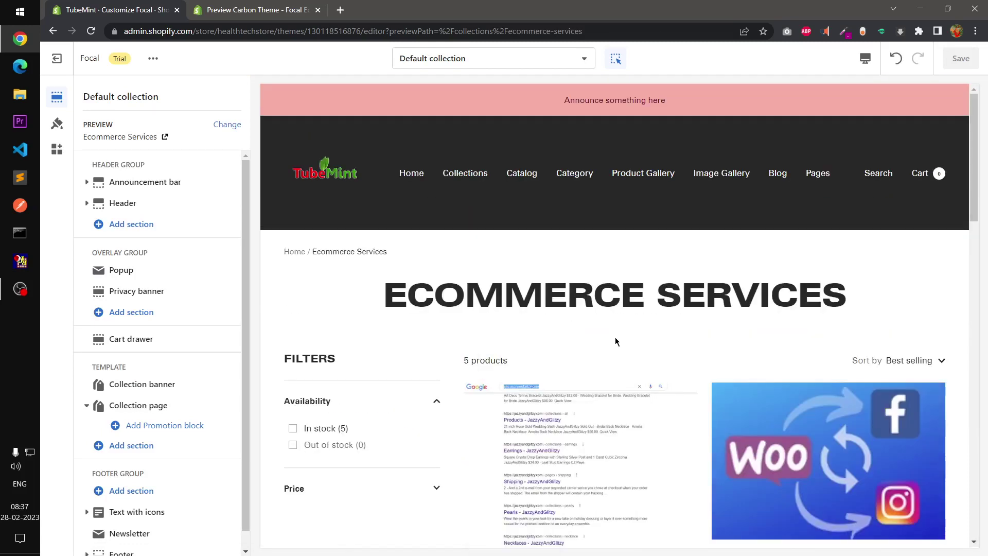
scroll(616, 341, "down", 15)
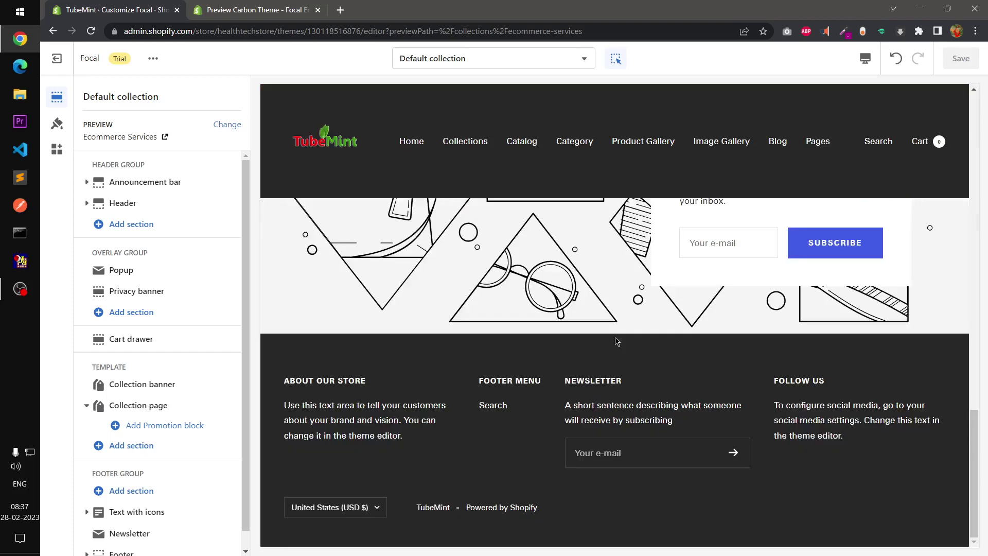
scroll(616, 340, "up", 15)
scroll(616, 340, "down", 15)
scroll(616, 342, "up", 15)
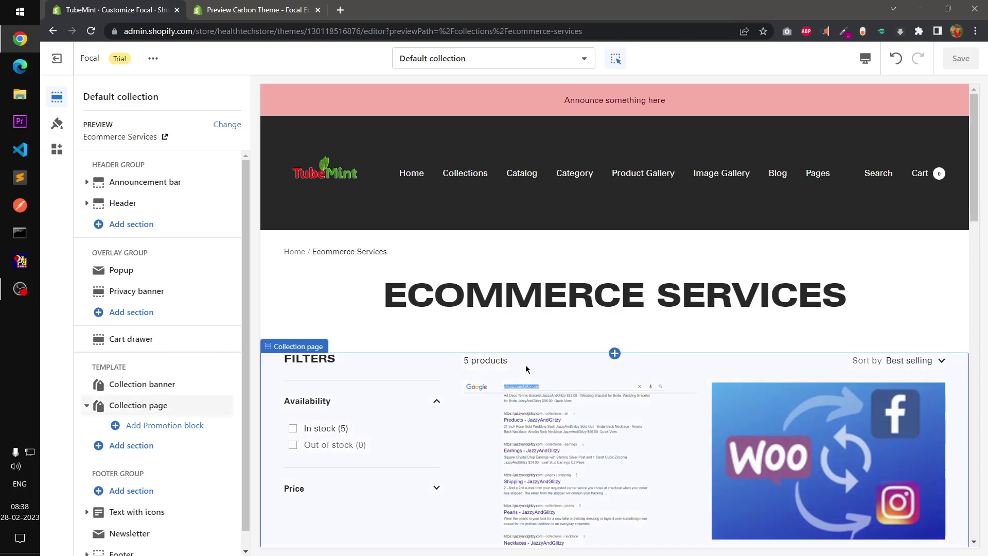
- Open Theme settings and expand Custom CSS, which shows the .card { border-radius: 30px } rule
left_click(58, 123)
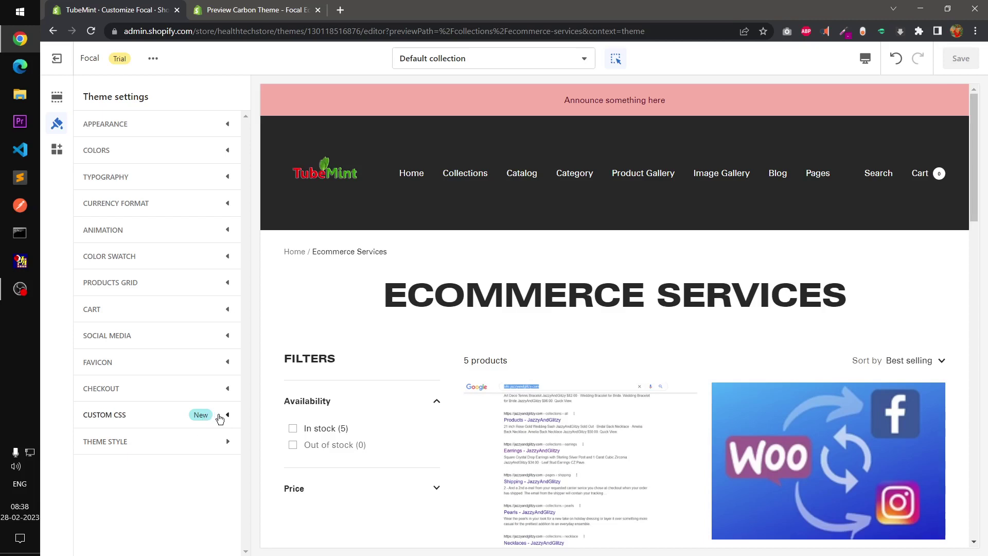
left_click(219, 418)
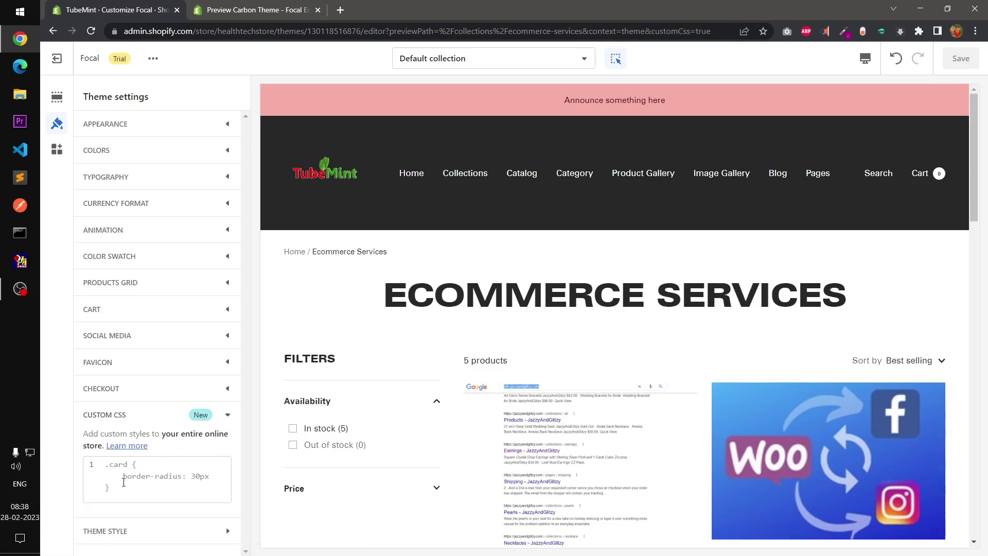
- Collapse the theme Custom CSS, check the Collection page section's own Custom CSS, then return to the section list
left_click(228, 415)
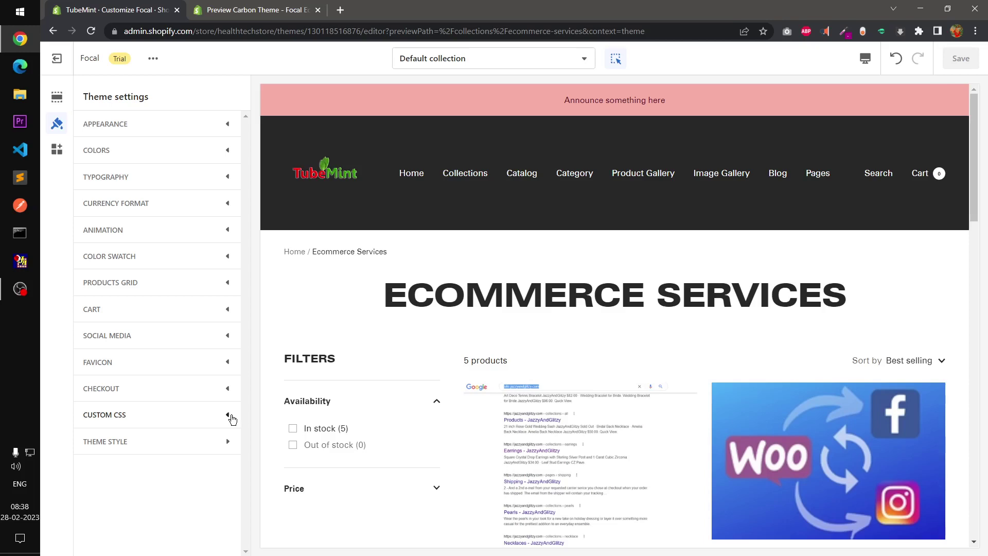
left_click(577, 443)
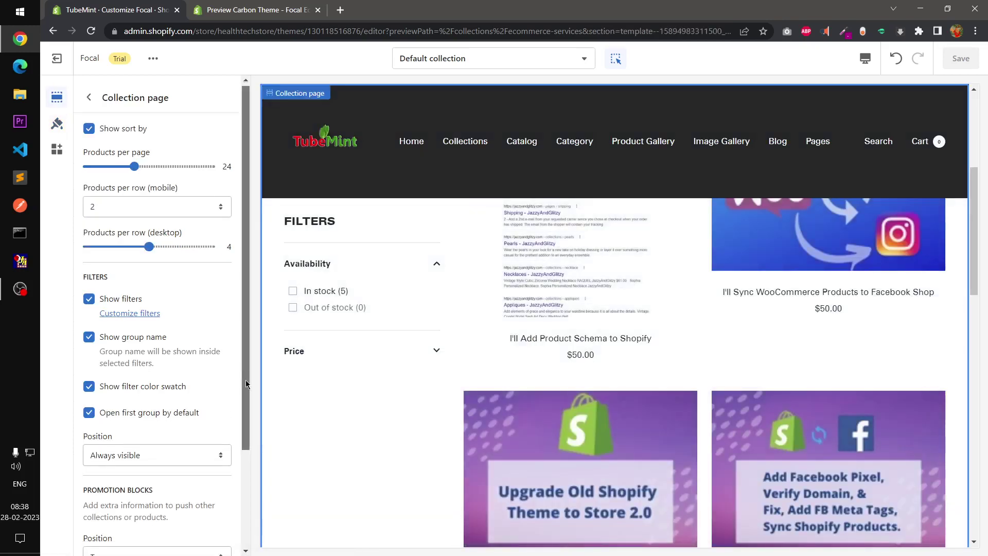
scroll(252, 459, "down", 3)
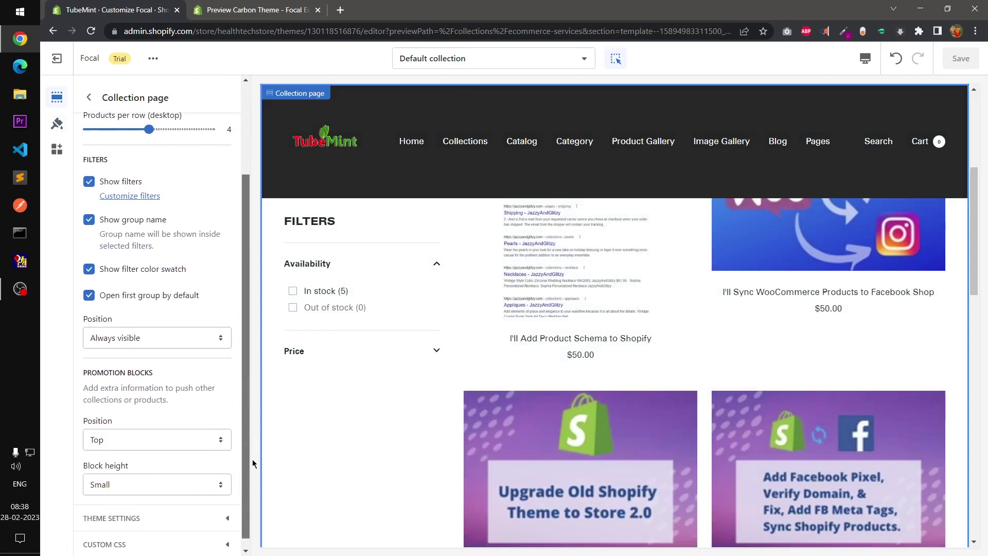
left_click(195, 535)
scroll(247, 430, "down", 3)
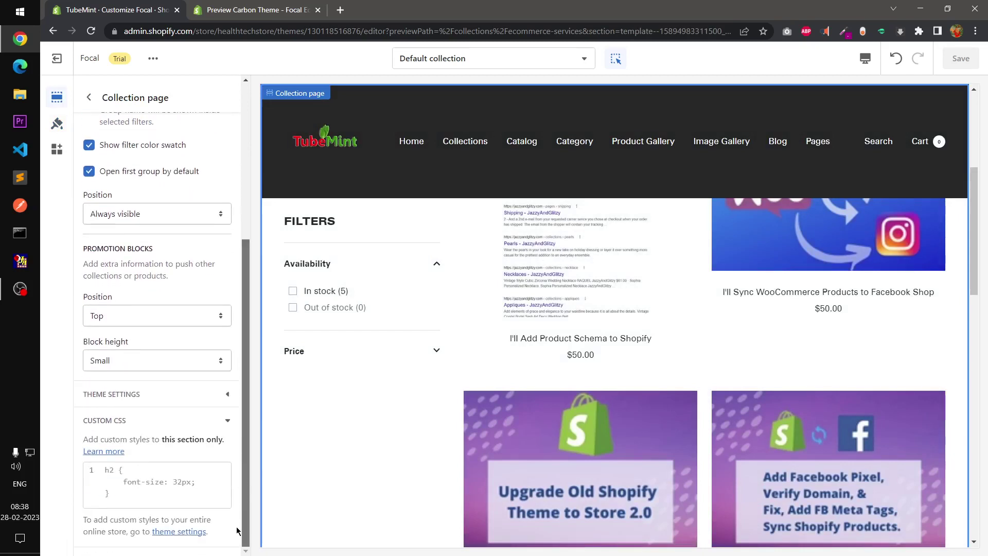
scroll(233, 247, "up", 5)
left_click(88, 97)
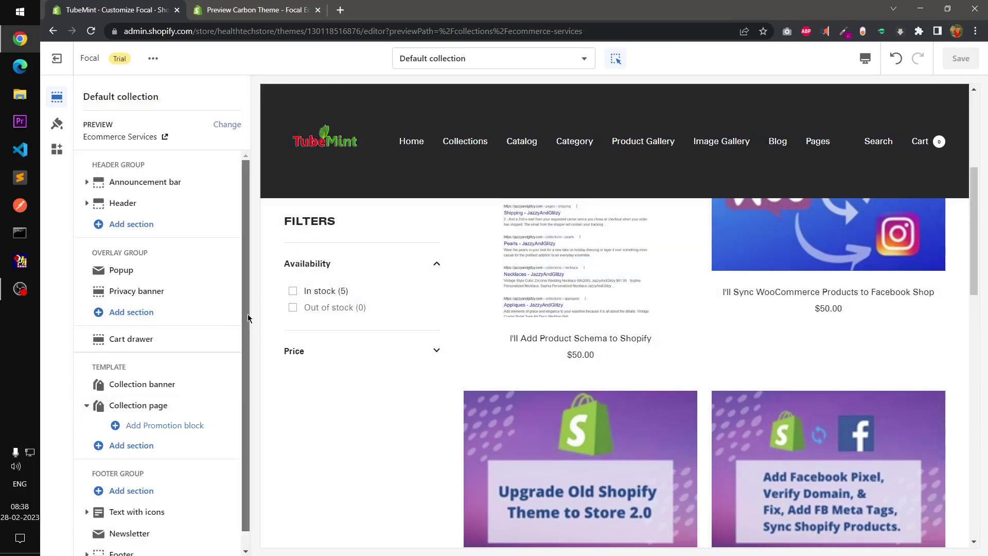
scroll(247, 451, "down", 1)
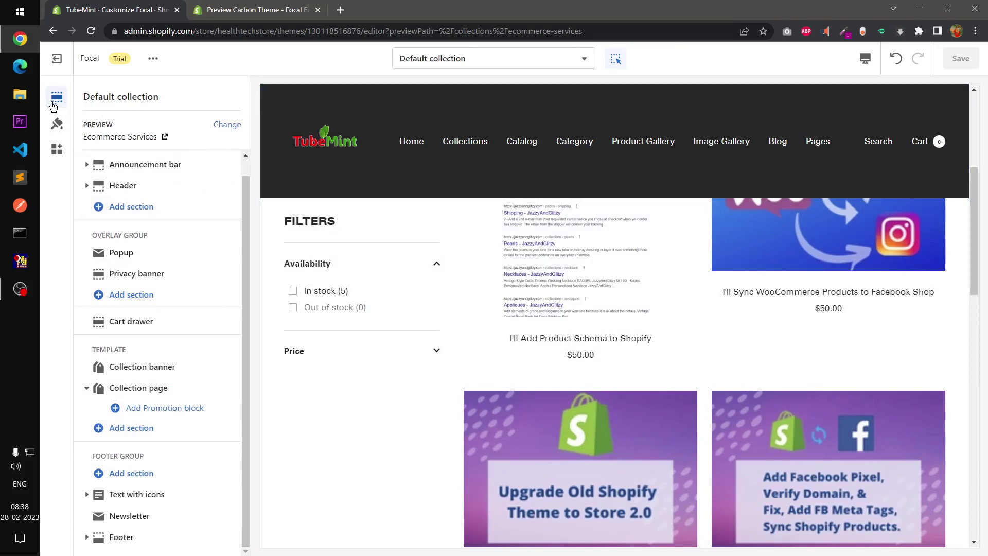
- In Theme settings, expand and collapse the Colors and Appearance groups to review them
left_click(57, 124)
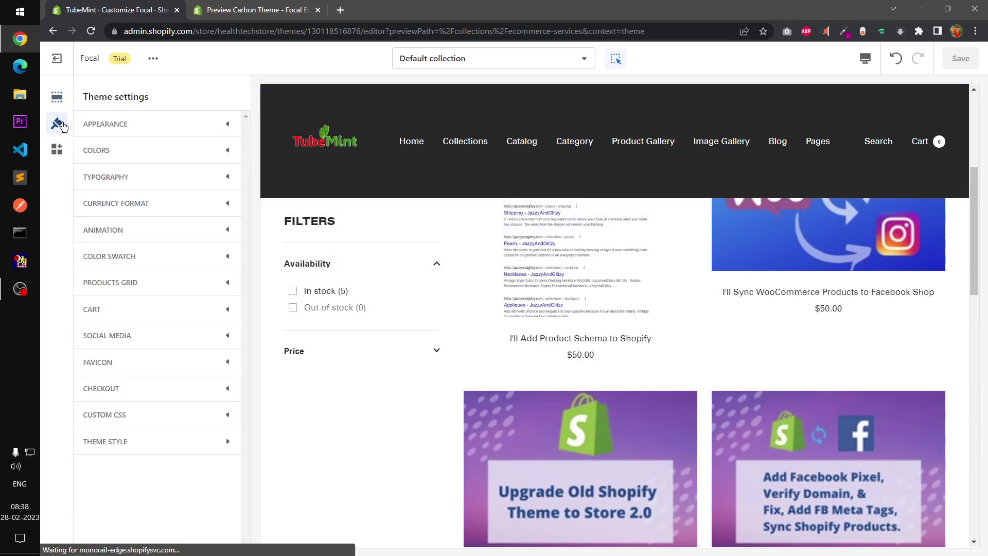
left_click(109, 150)
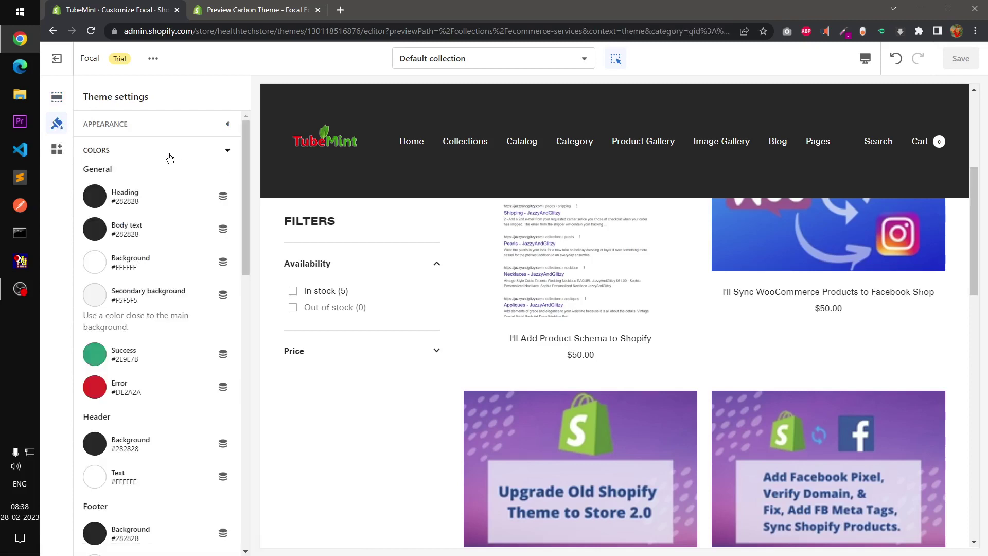
left_click(228, 150)
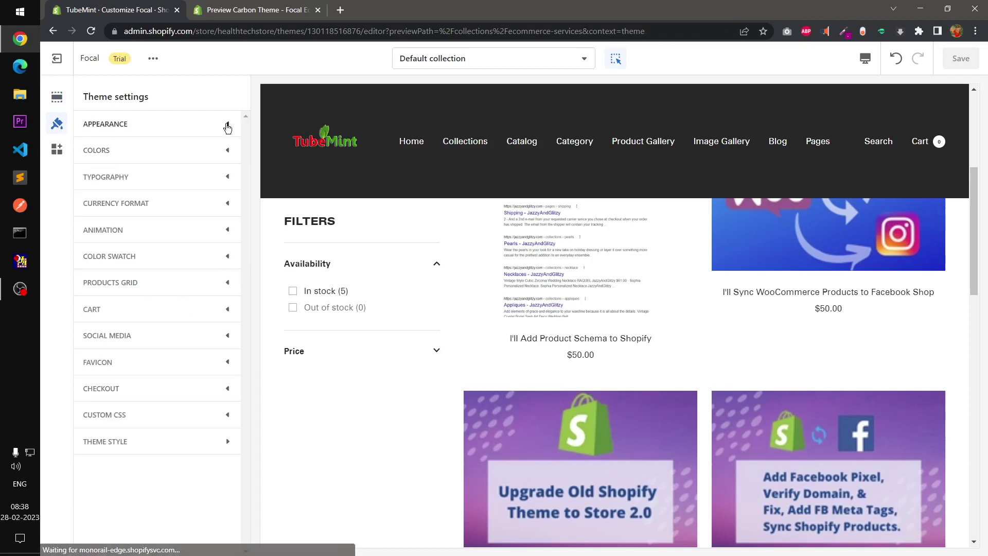
left_click(228, 124)
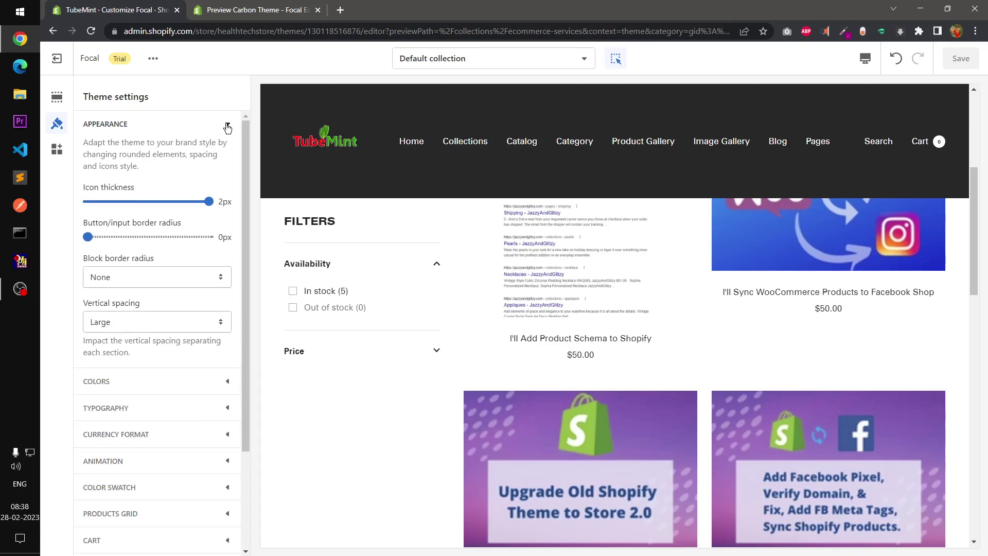
left_click(227, 126)
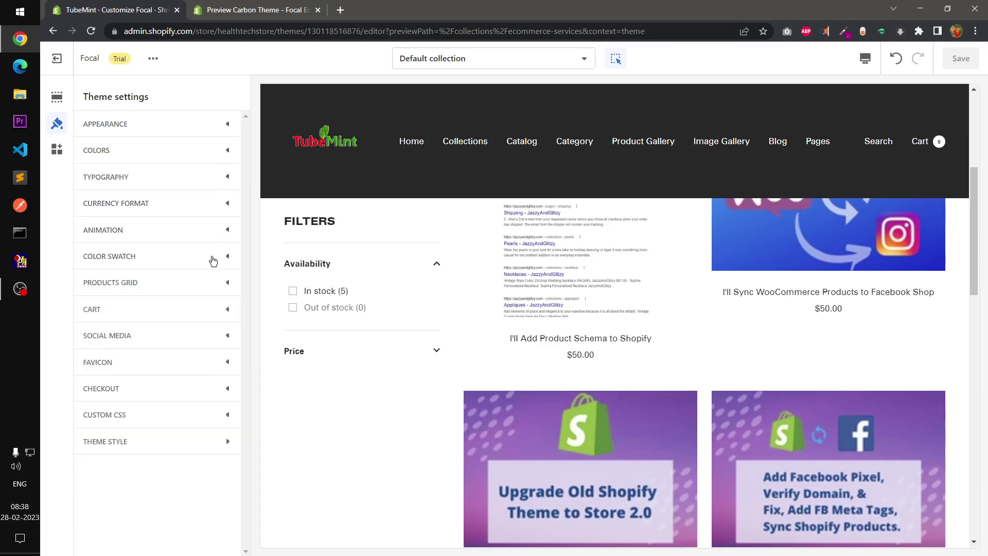
- Turn on Round color swatches, then expand the Products grid options
left_click(213, 256)
left_click(154, 282)
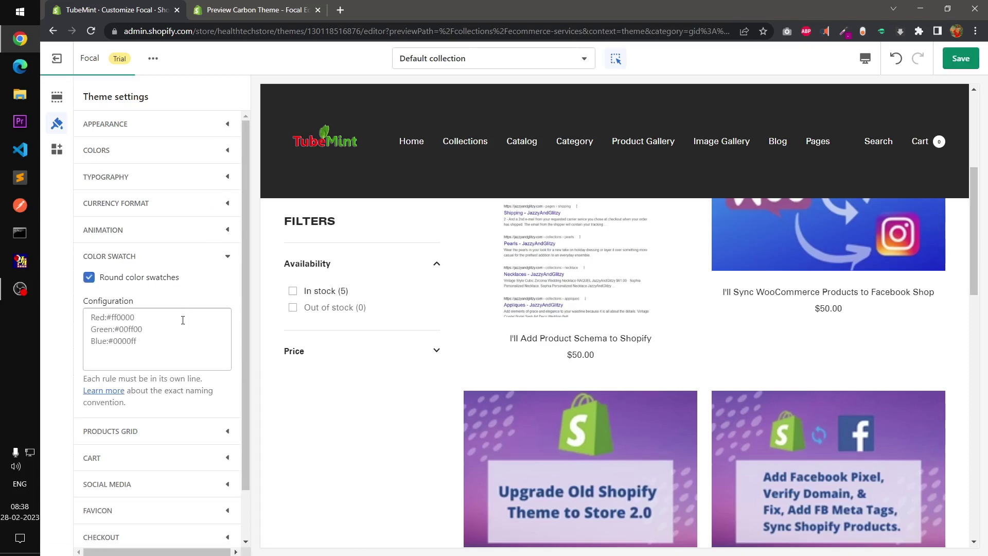
left_click(92, 317)
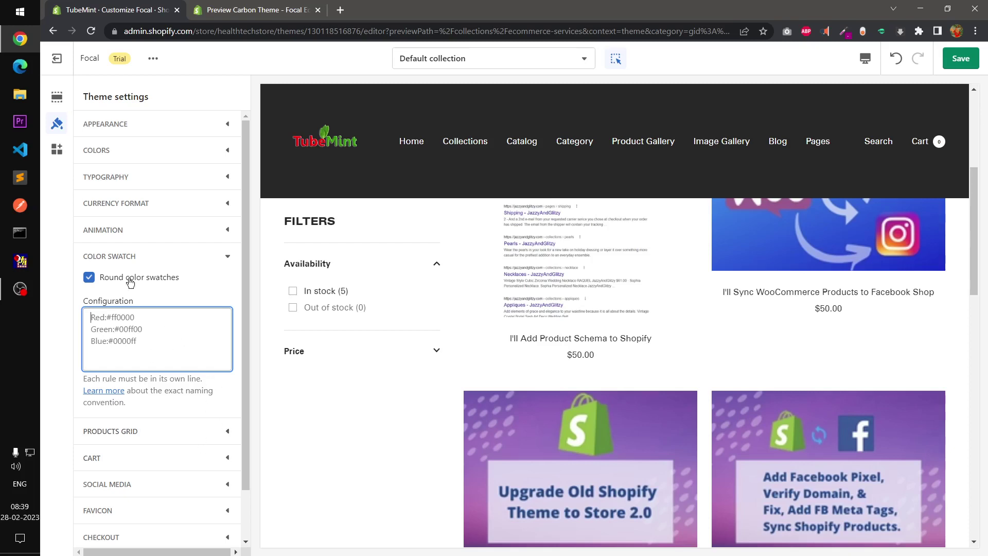
left_click(182, 258)
left_click(206, 288)
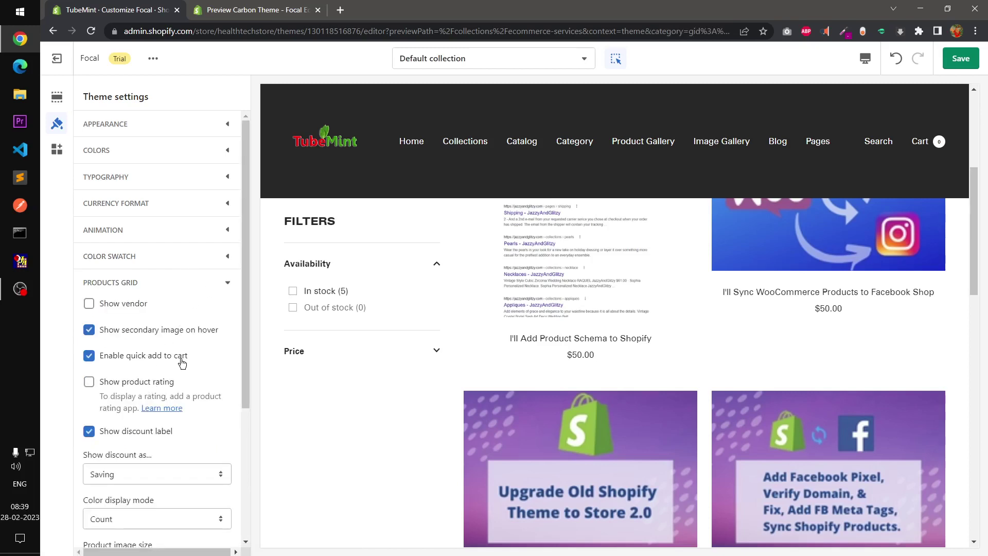
- Preview the store's All products catalog page in the editor
scroll(747, 415, "down", 5)
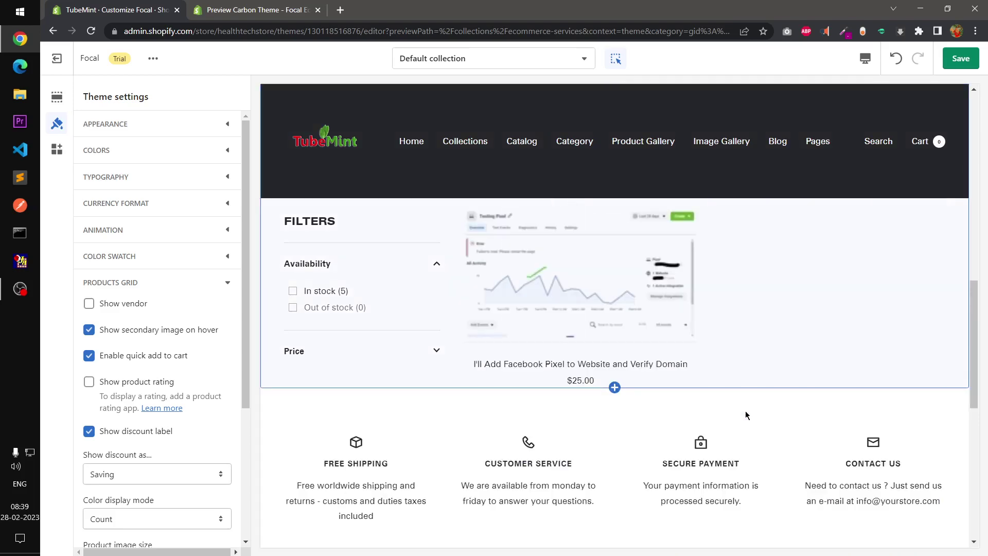
scroll(746, 415, "up", 5)
scroll(746, 415, "down", 5)
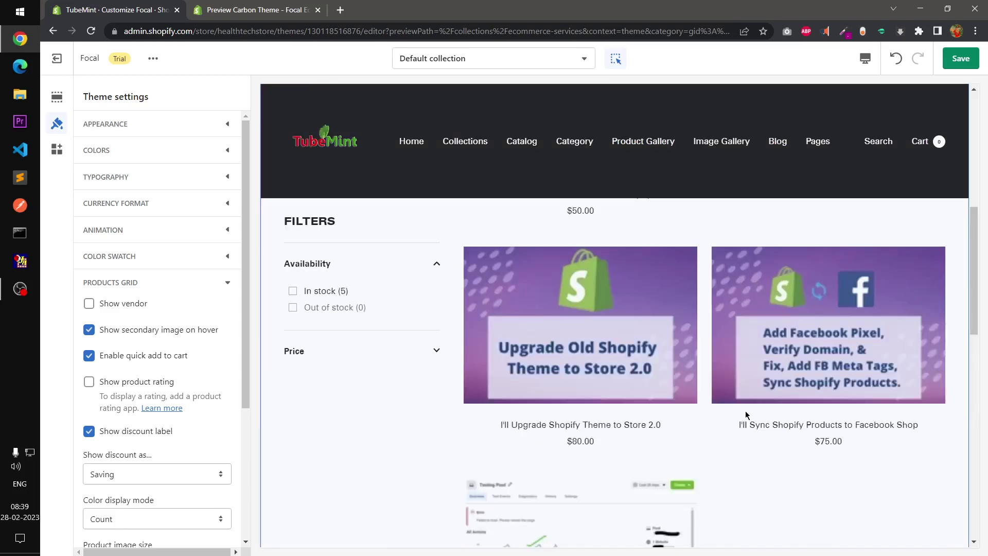
scroll(745, 414, "up", 5)
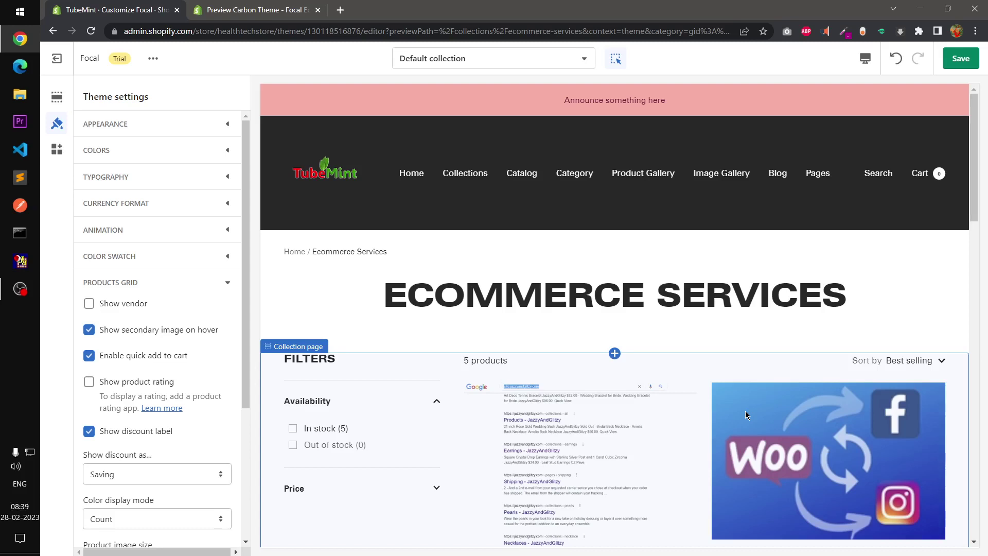
left_click(525, 175)
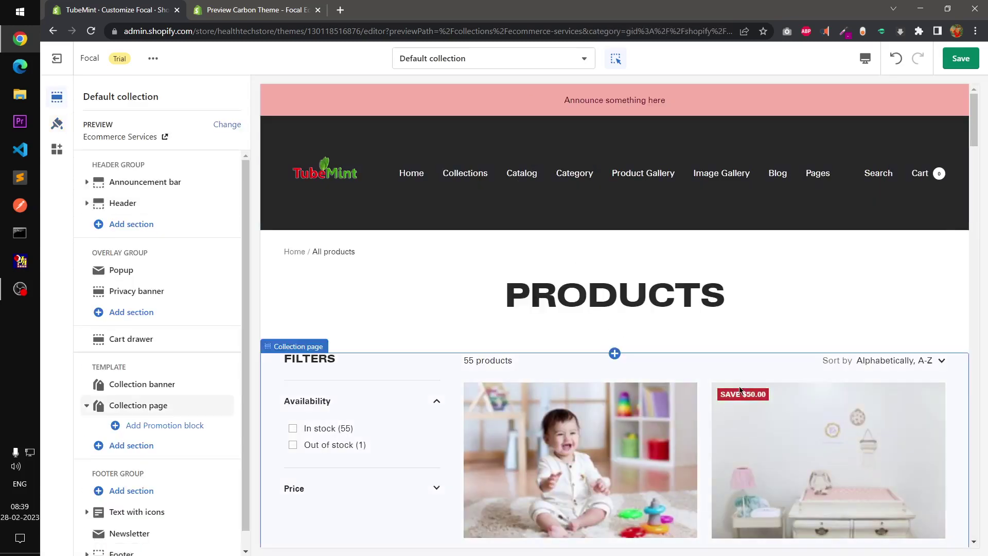
left_click_drag(974, 136, 977, 178)
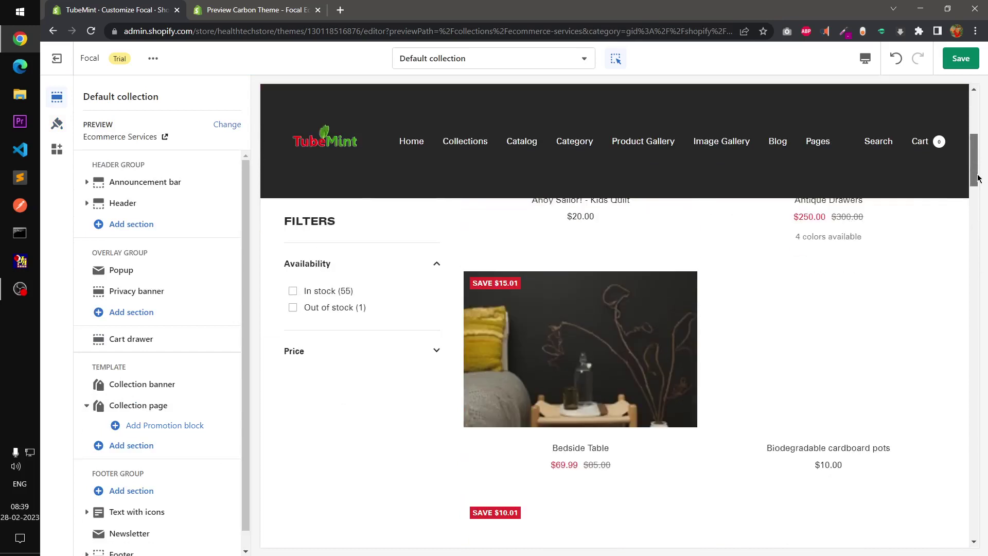
scroll(844, 366, "down", 4)
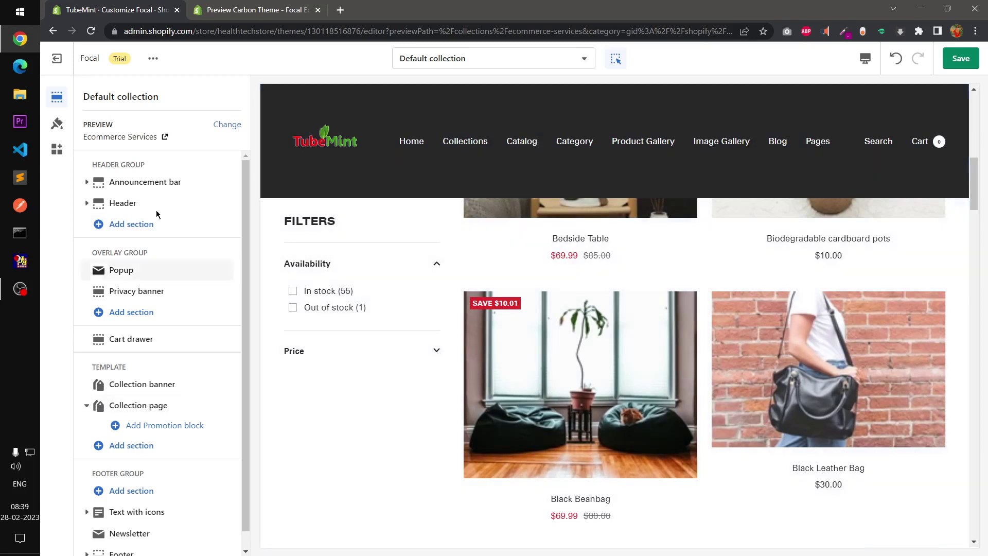
- Show the Product image size choices under Products grid, currently set to Natural
left_click(57, 123)
left_click_drag(245, 382, 241, 509)
left_click(196, 372)
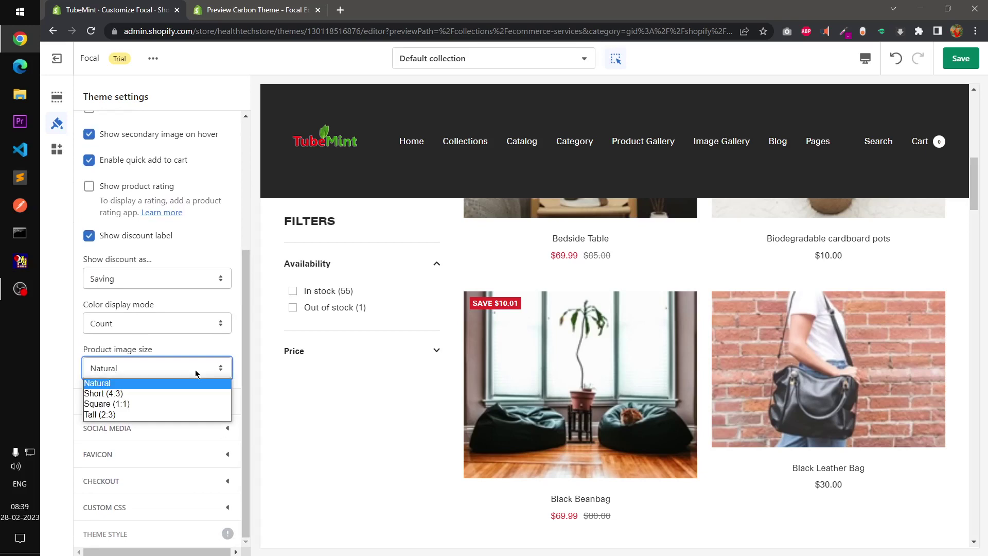
- Set the Product image size to Square (1:1) and check the images in the preview
left_click(181, 404)
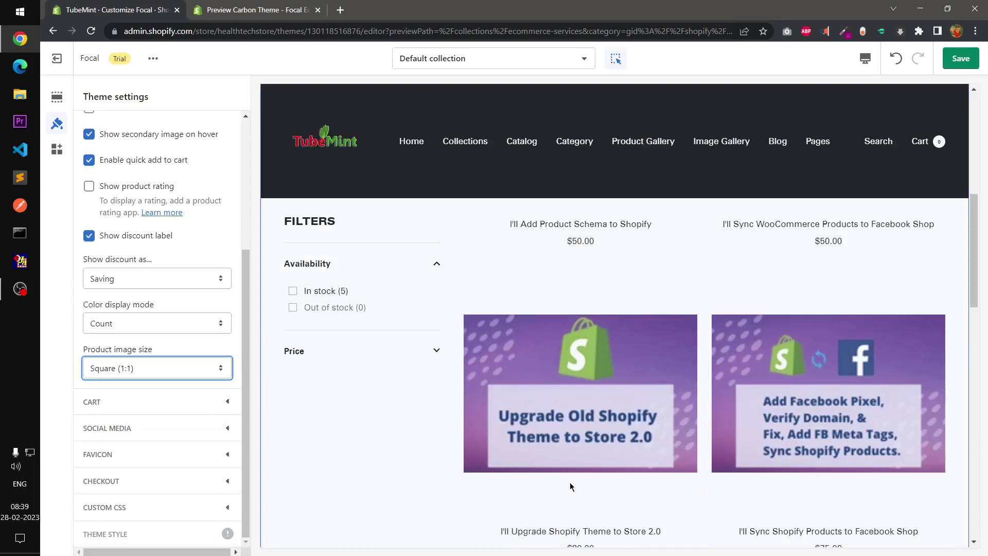
left_click_drag(984, 275, 984, 326)
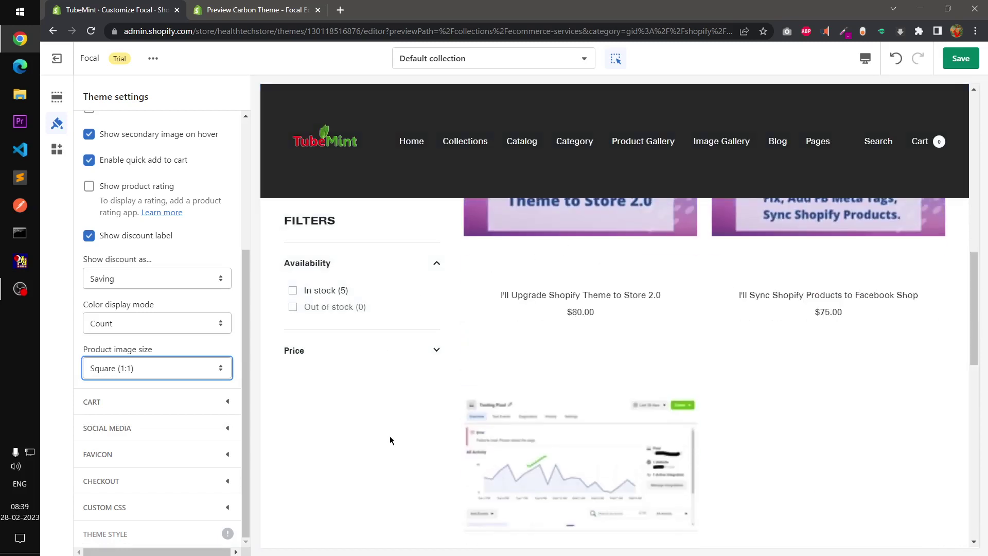
left_click(251, 371)
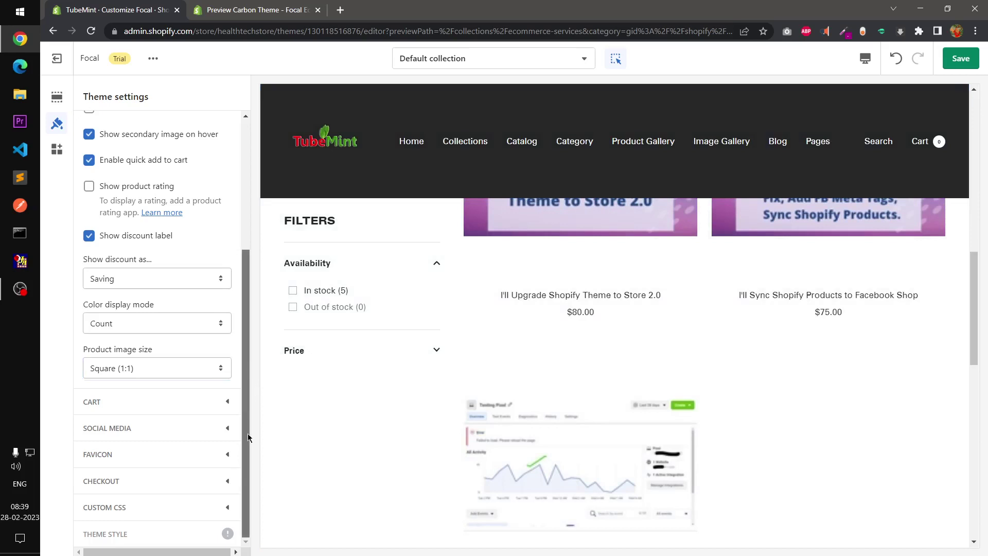
- Expand and collapse the Cart, Social media and Favicon settings to review them
left_click(204, 408)
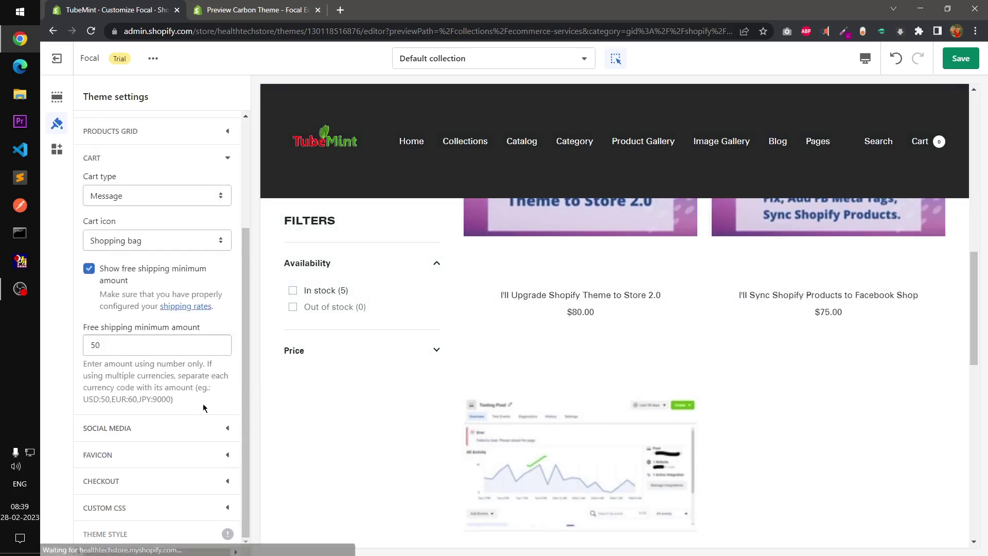
left_click(222, 155)
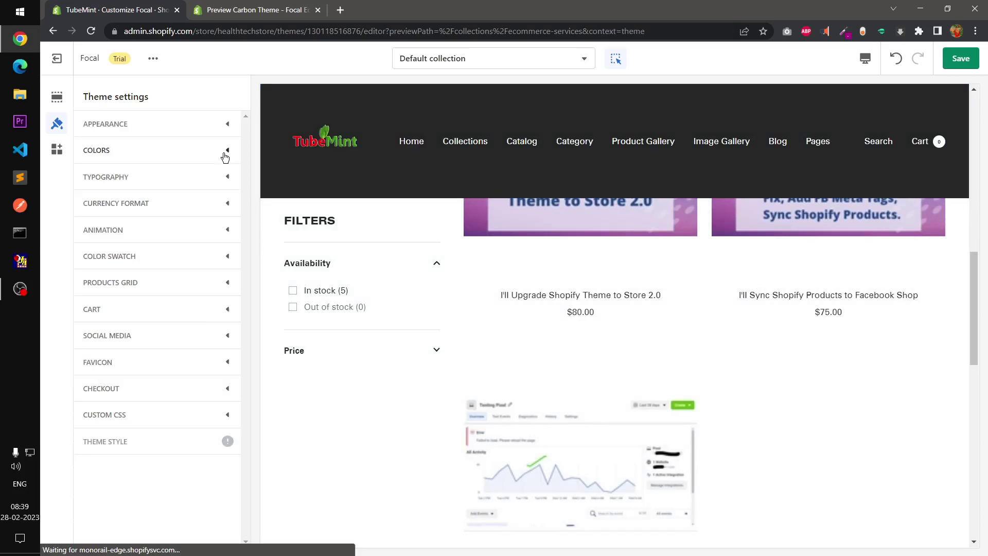
left_click(200, 333)
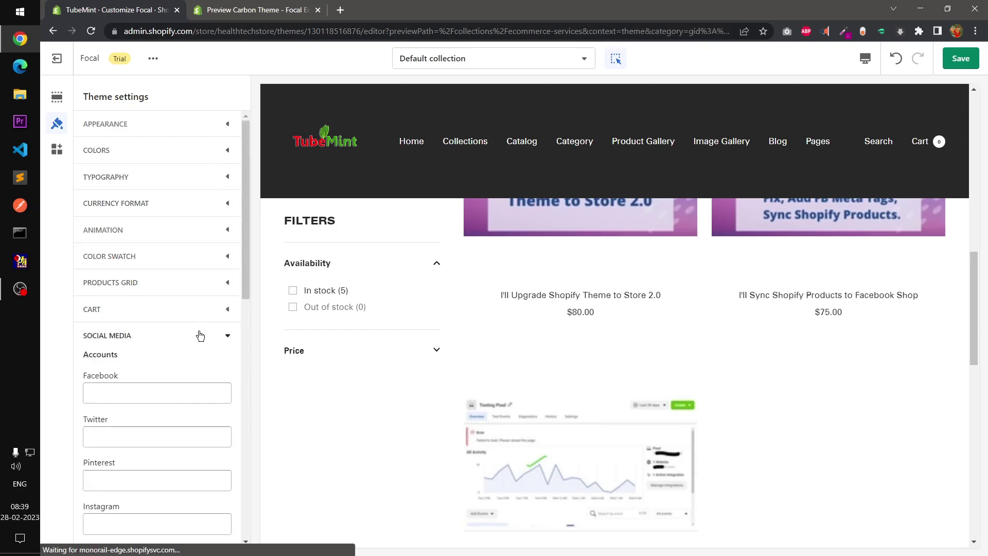
left_click(220, 333)
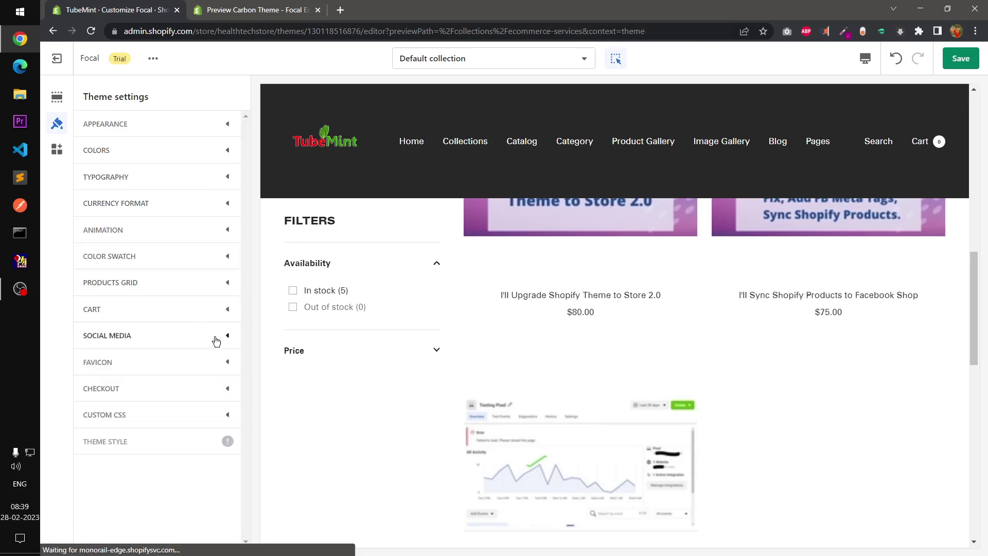
left_click(205, 366)
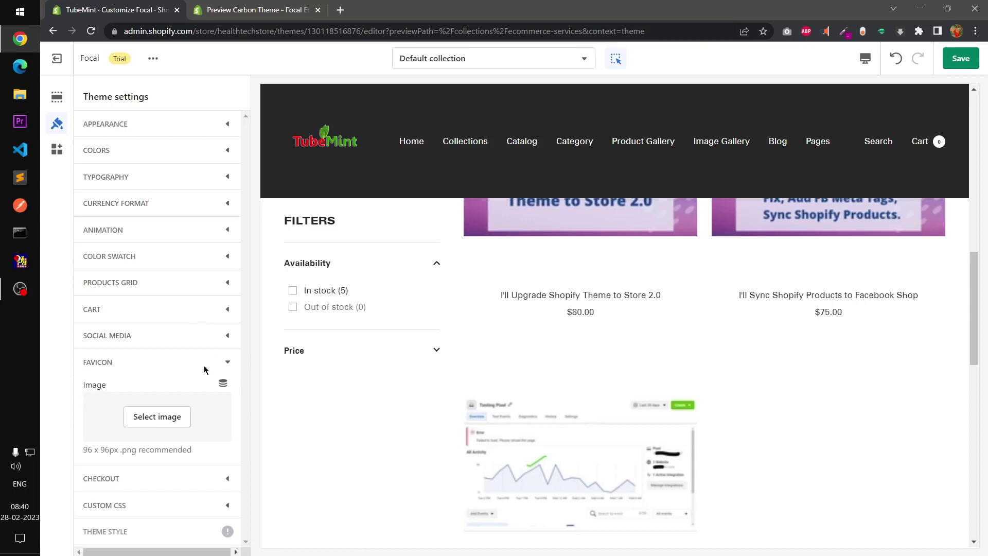
left_click(201, 364)
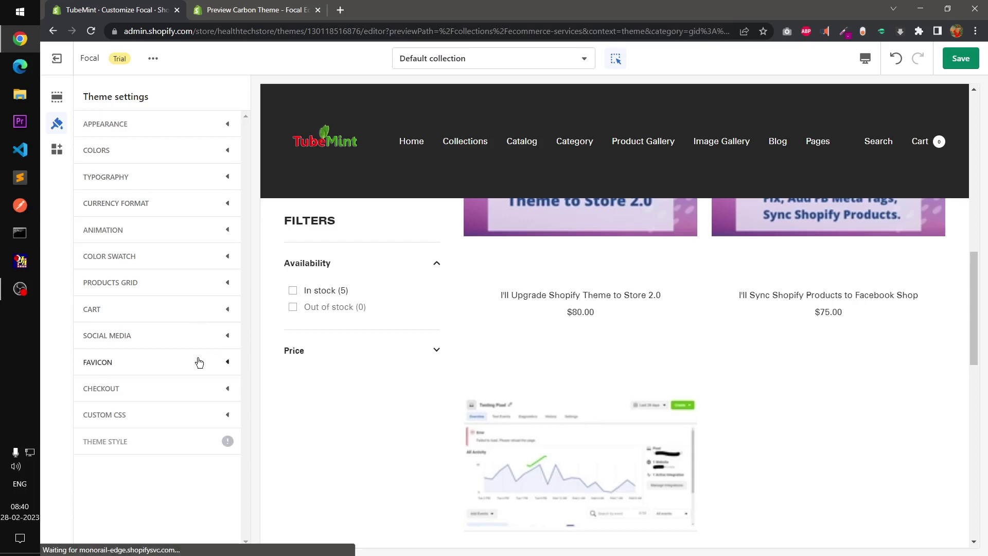
- Open Checkout branding and scroll through its System typography and colour options
left_click(199, 385)
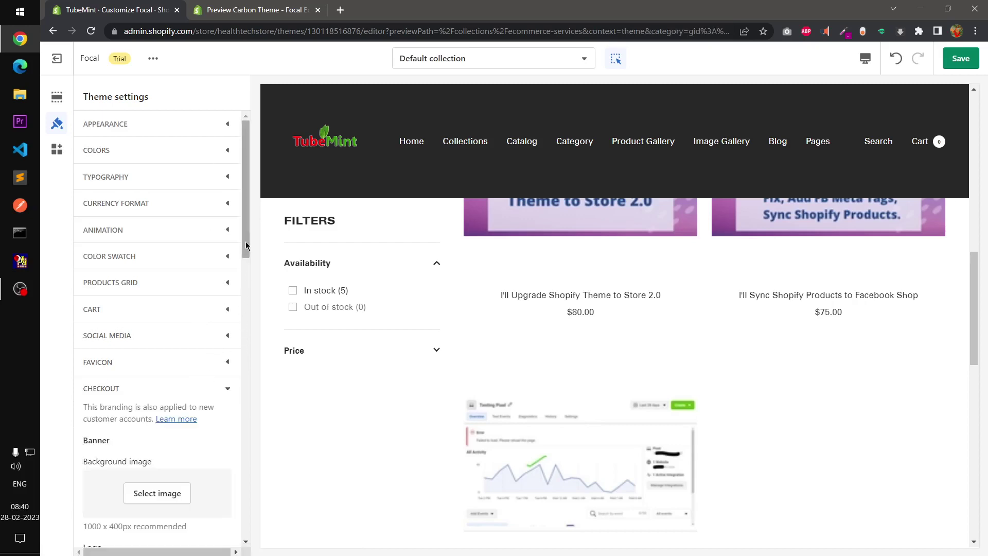
left_click_drag(246, 242, 252, 321)
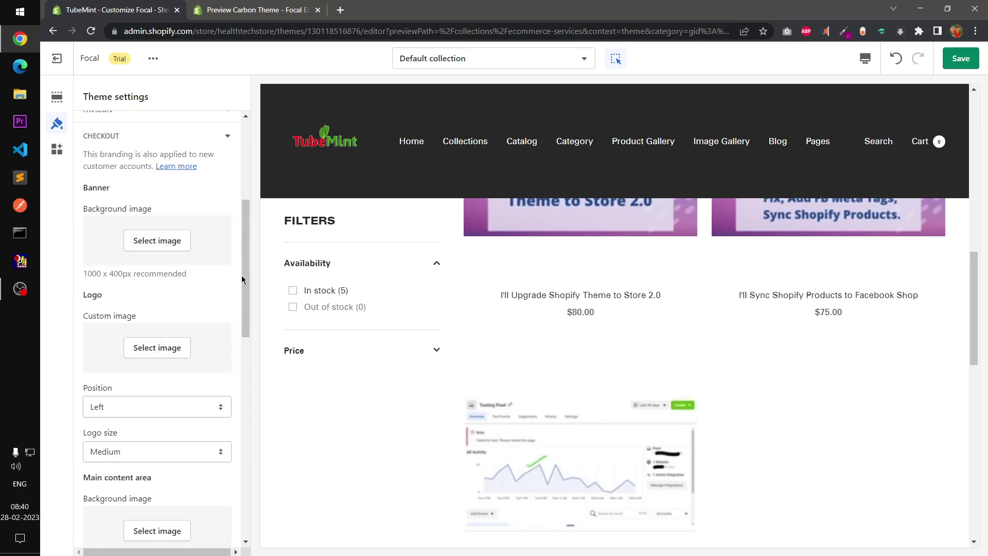
left_click_drag(245, 276, 220, 545)
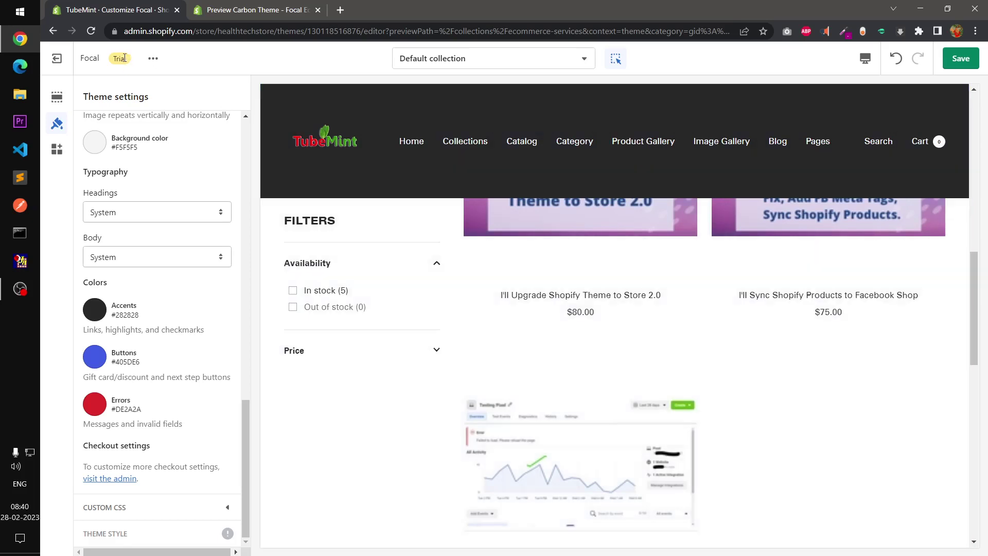
- Exit the theme editor discarding unsaved changes, and dismiss the store notice on Themes
left_click(65, 60)
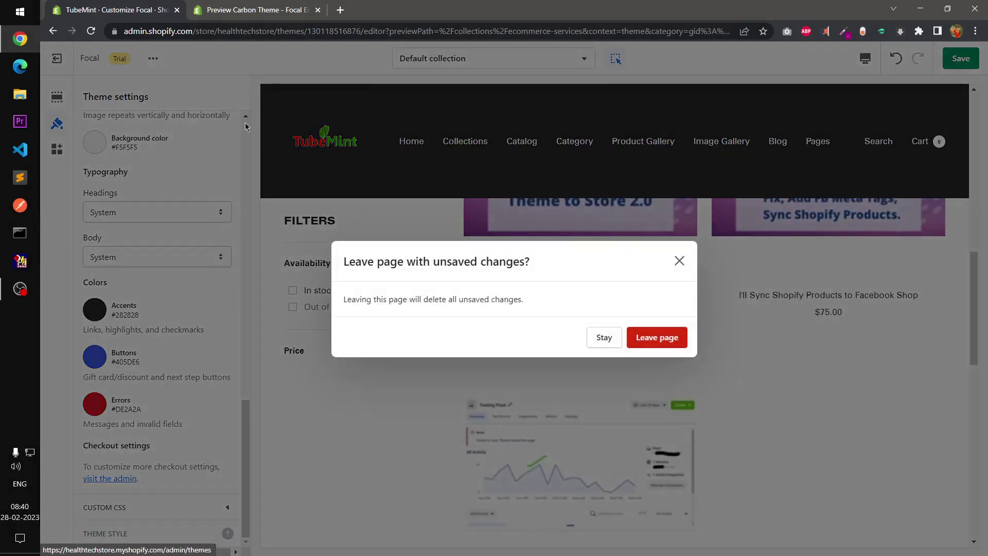
left_click(653, 339)
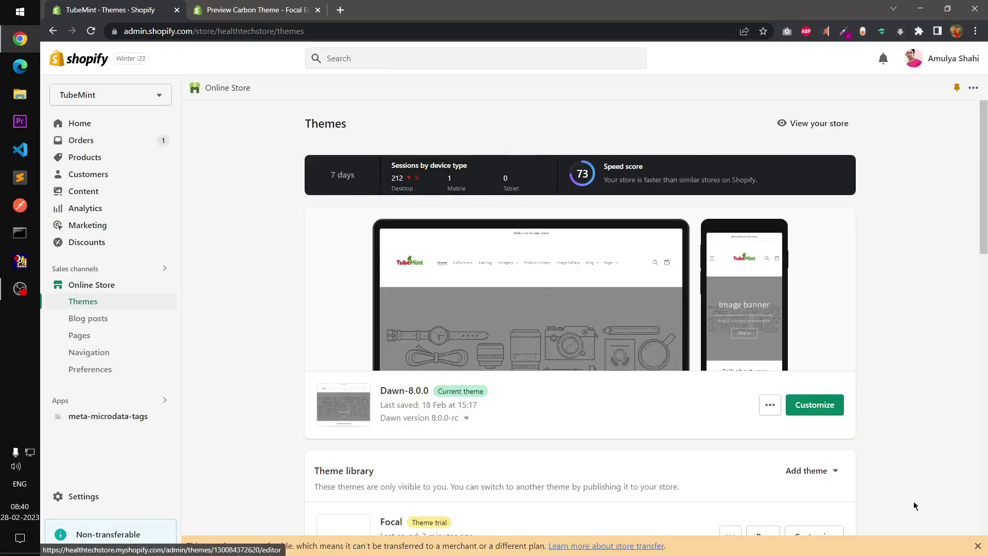
left_click(978, 546)
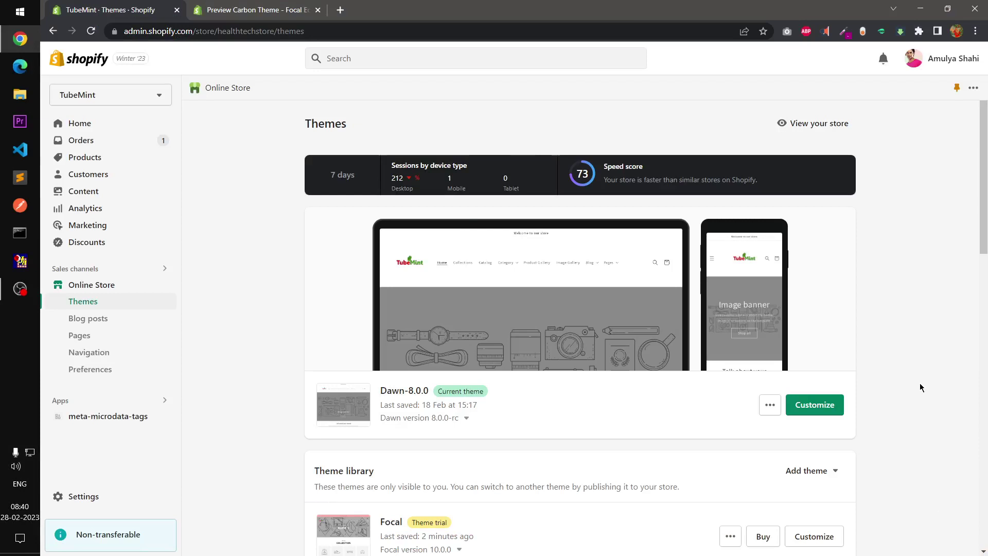
scroll(980, 309, "down", 3)
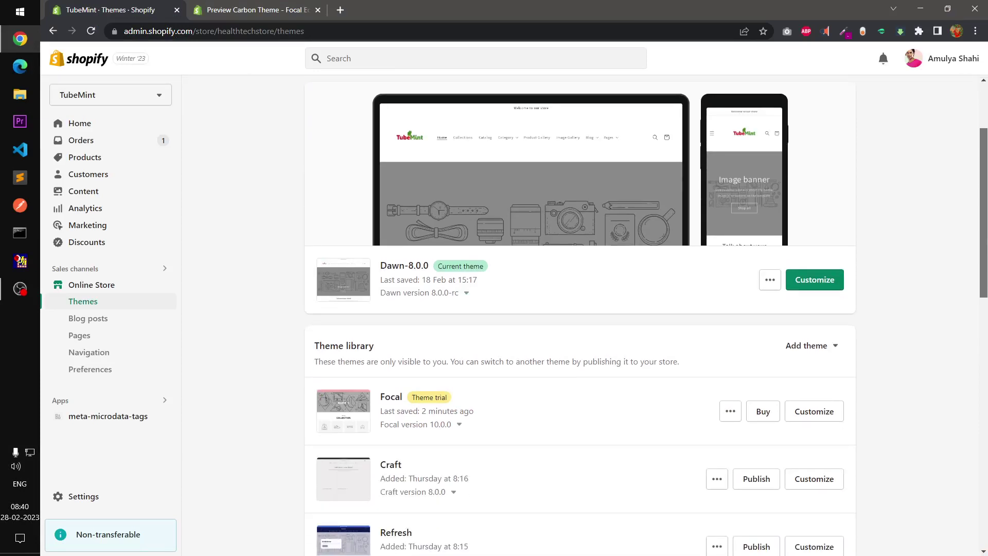
scroll(305, 125, "up", 3)
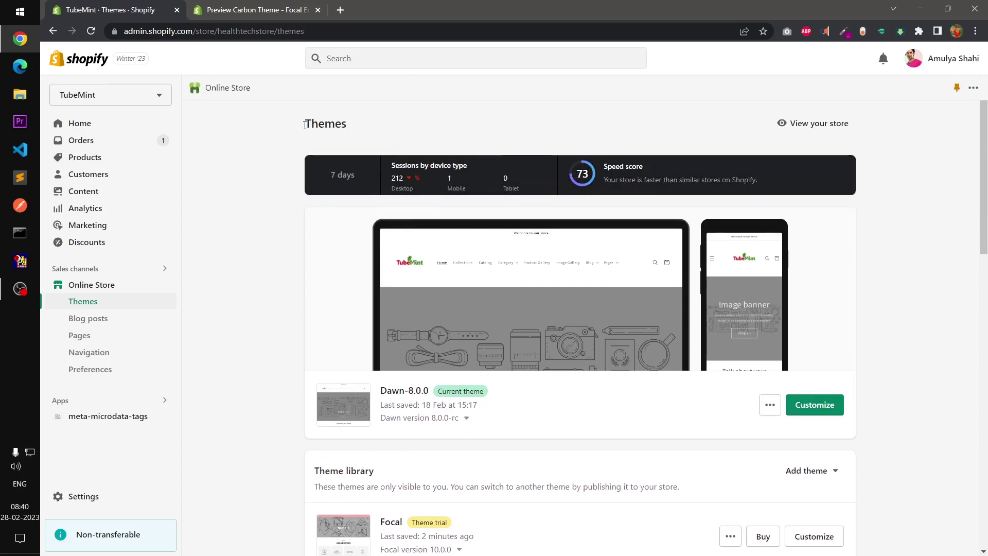
- Select and then deselect the Themes page title text
left_click_drag(304, 125, 363, 134)
left_click(394, 133)
double_click(321, 122)
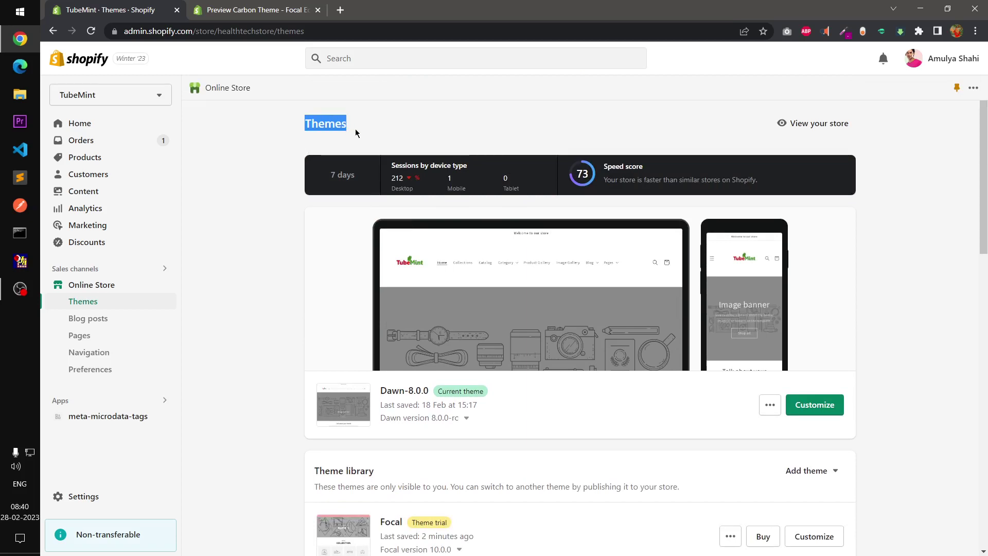
left_click(385, 127)
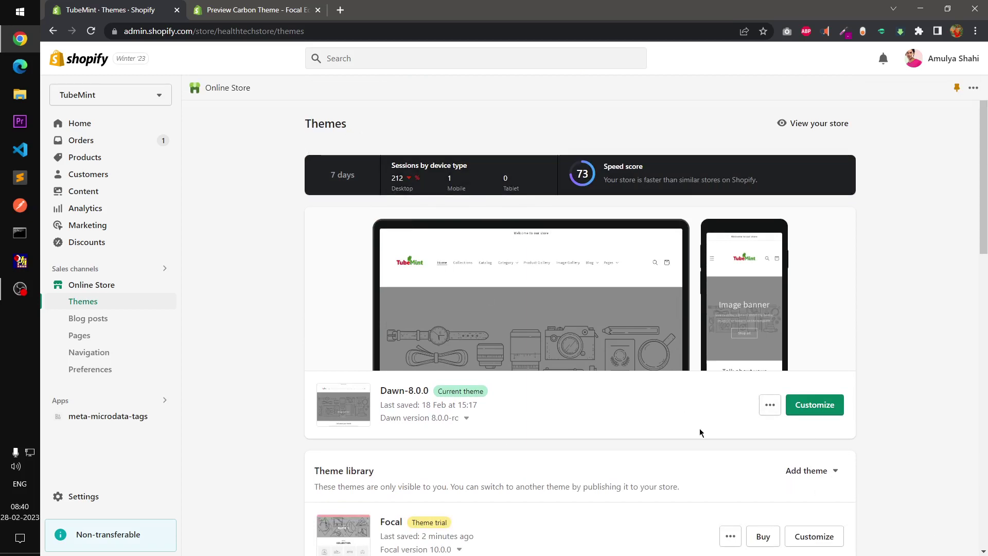